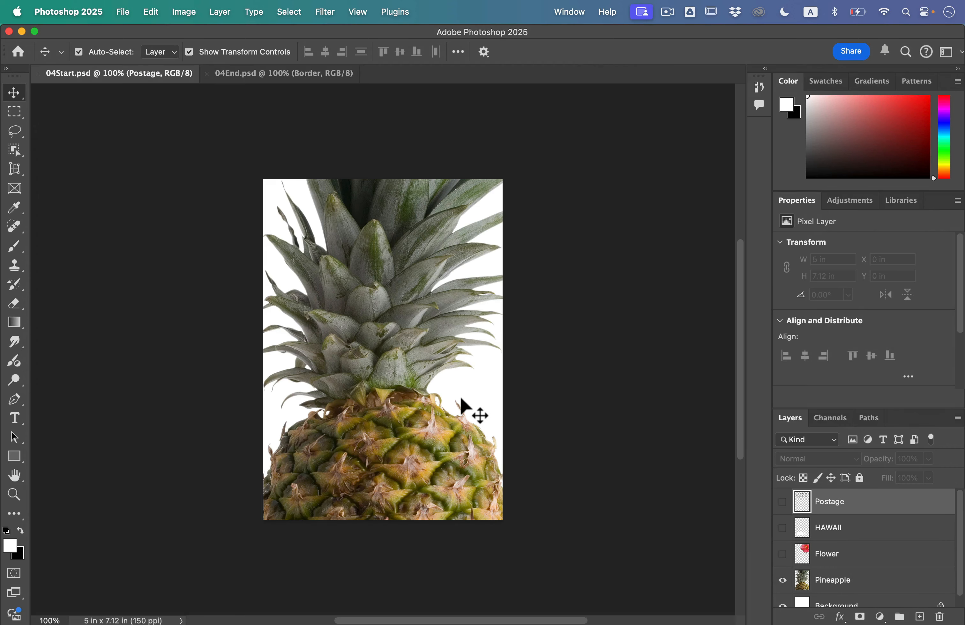
Detach the Layers panel beside the pineapple image and enlarge it to show the complete layer stack.
{"action": "left_click", "coordinate": [605, 386]}
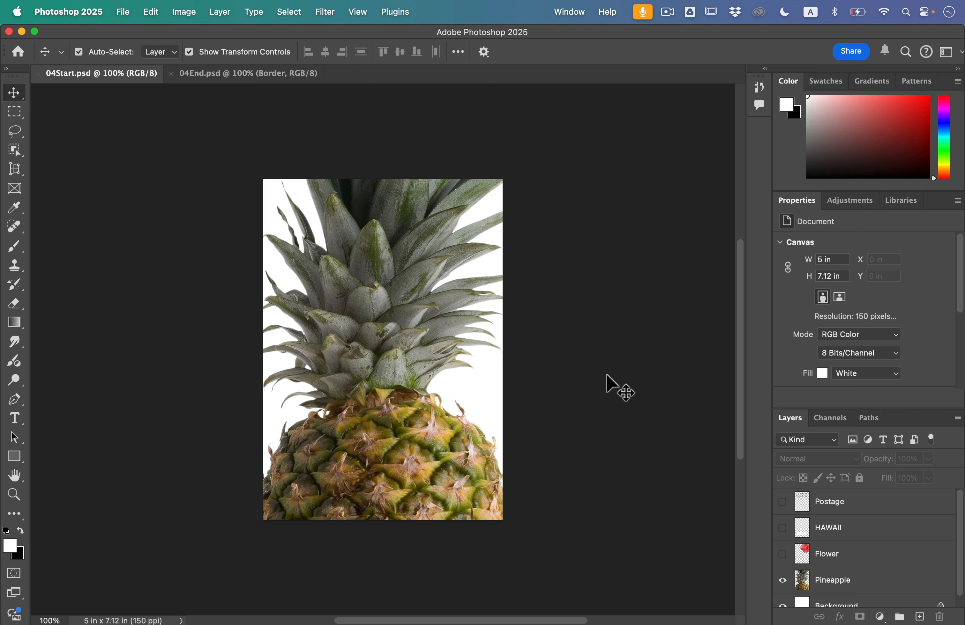
{"action": "left_click_drag", "start_coordinate": [790, 418], "coordinate": [546, 186]}
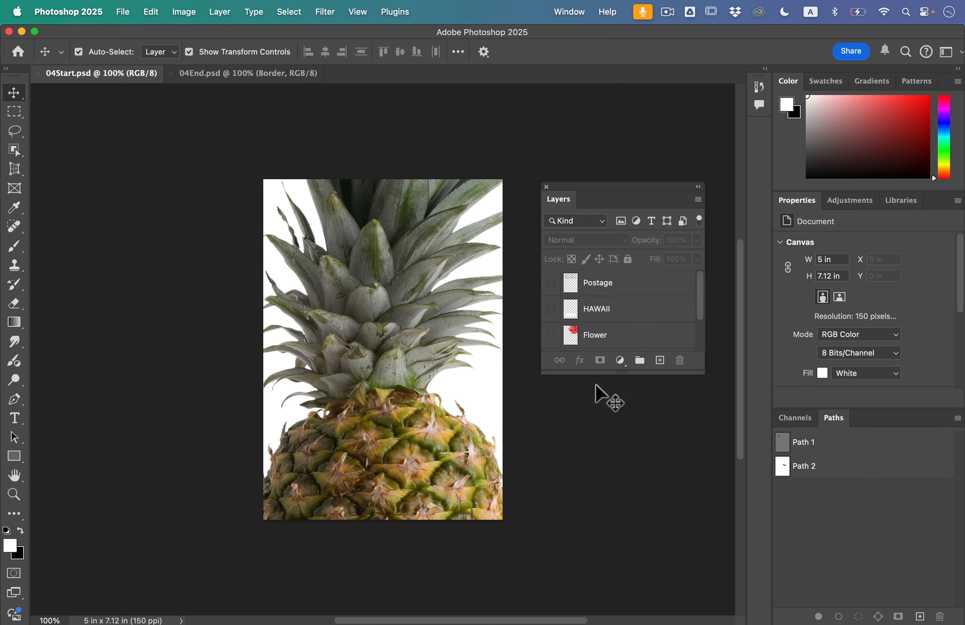
{"action": "left_click", "coordinate": [568, 13]}
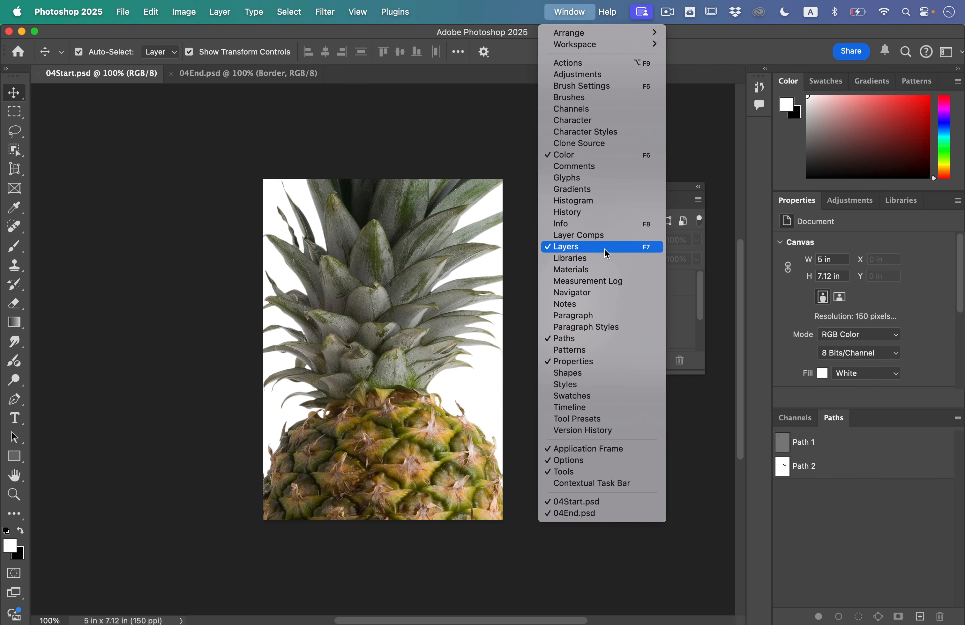
{"action": "left_click", "coordinate": [522, 538]}
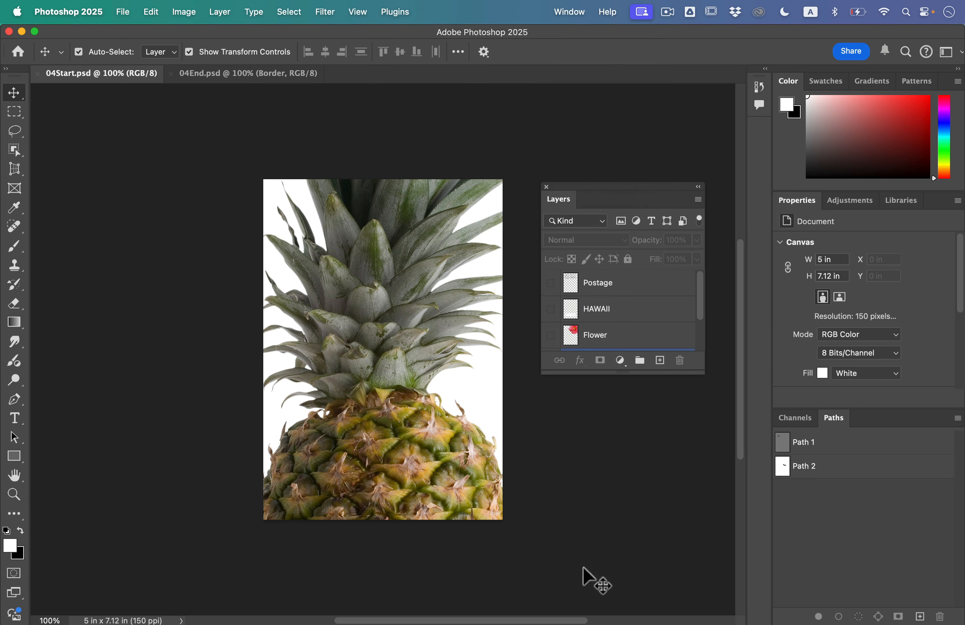
{"action": "left_click_drag", "start_coordinate": [629, 370], "coordinate": [637, 491]}
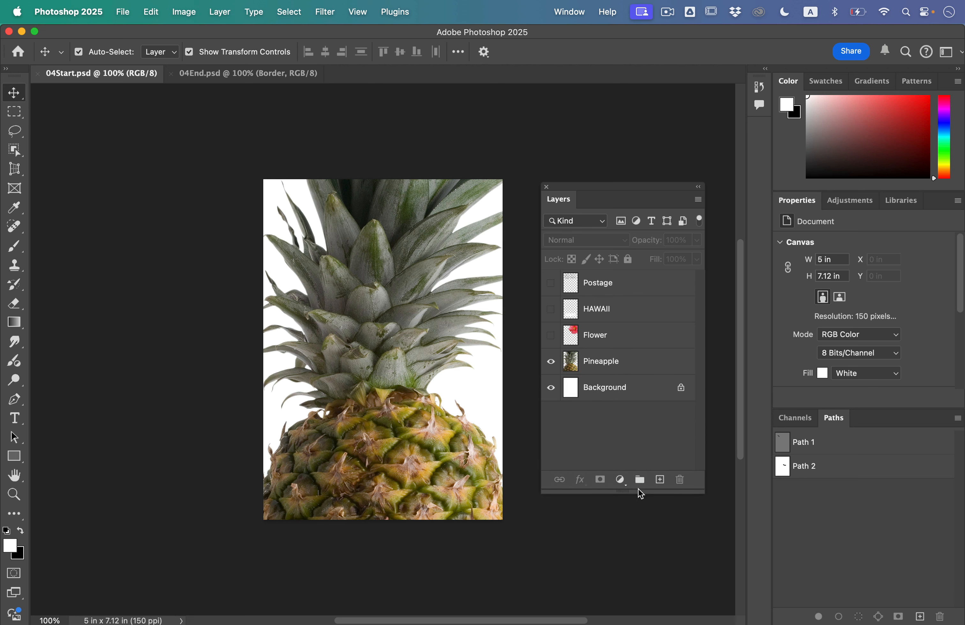
Select the Background layer of 04Start.psd.
{"action": "left_click", "coordinate": [623, 389]}
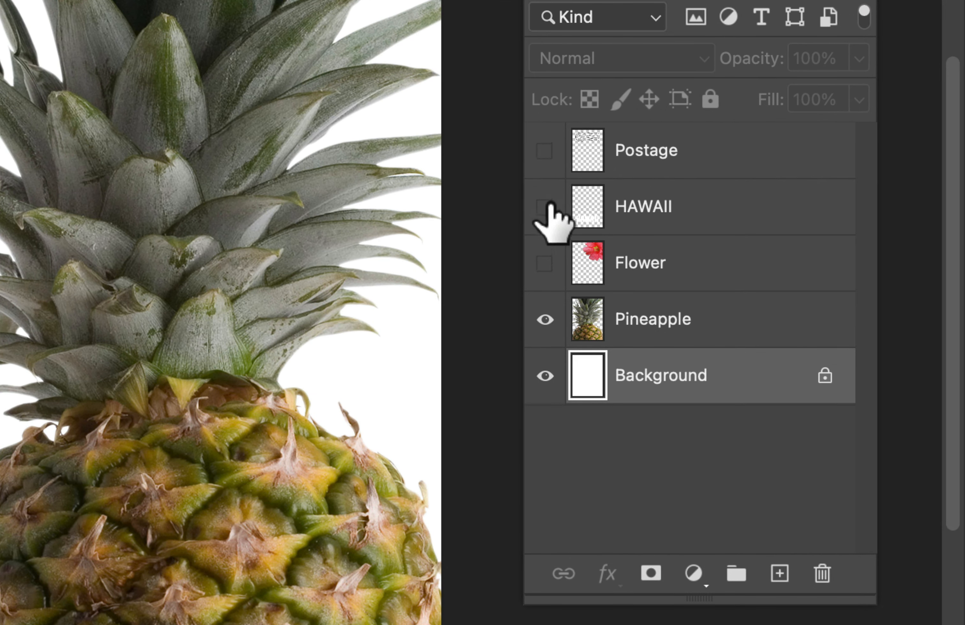
{"action": "left_click", "coordinate": [544, 316]}
{"action": "left_click", "coordinate": [564, 378]}
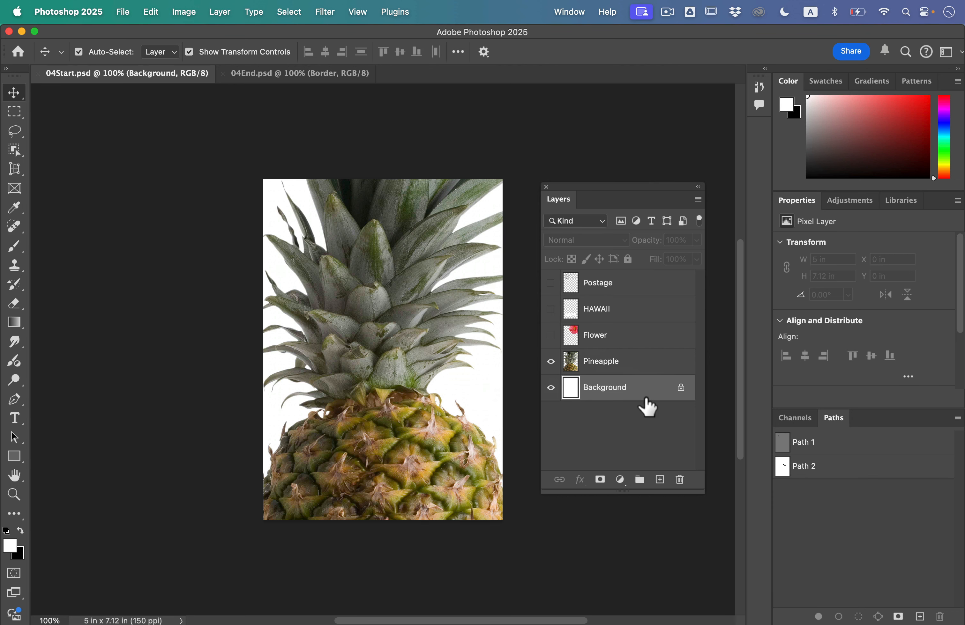
Open Beach.psd from the Lesson04 folder.
{"action": "left_click", "coordinate": [122, 12]}
{"action": "left_click", "coordinate": [131, 44]}
{"action": "left_click", "coordinate": [520, 123]}
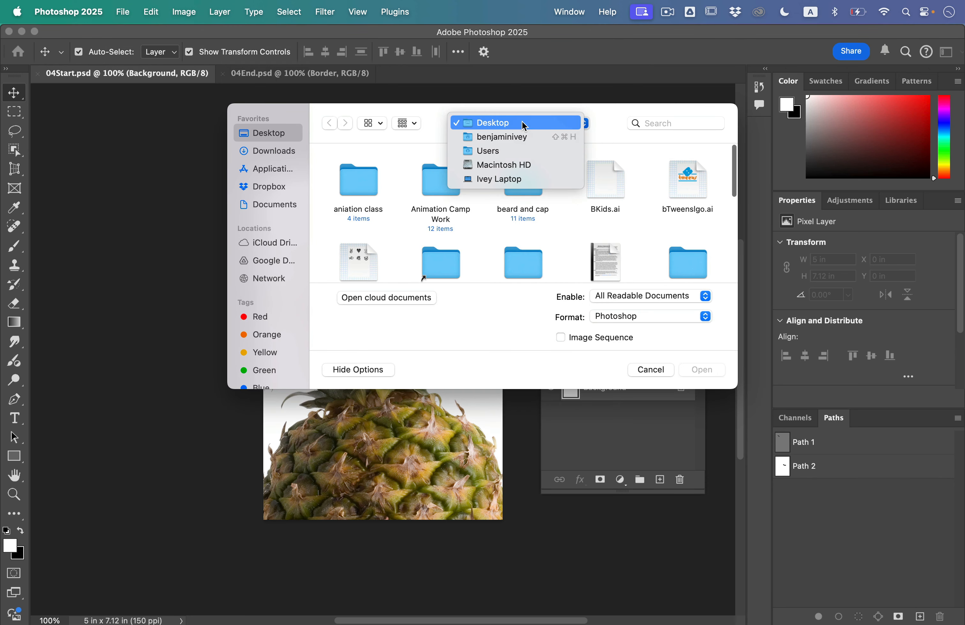
{"action": "left_click", "coordinate": [524, 123]}
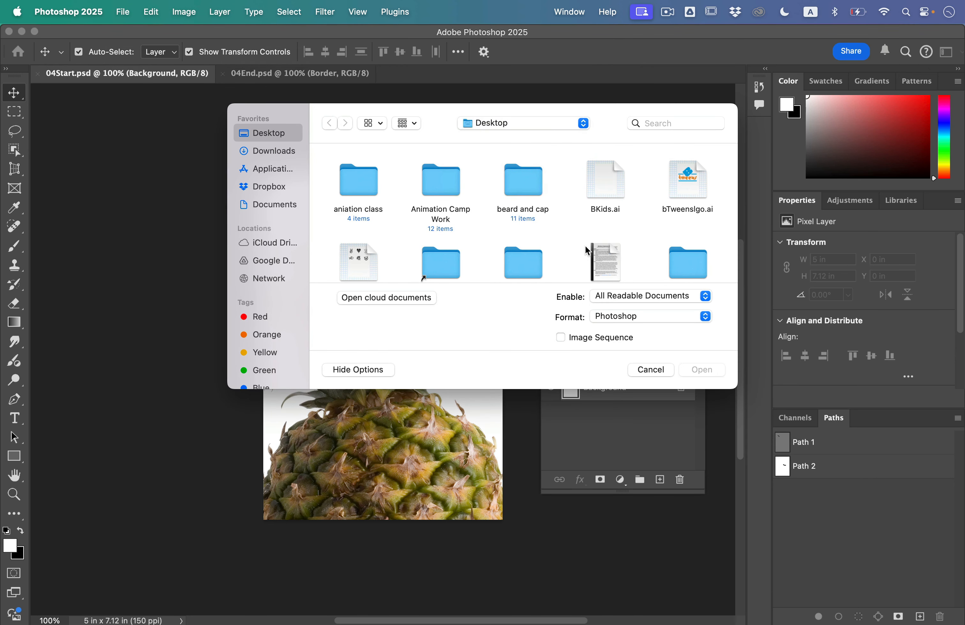
{"action": "scroll", "coordinate": [536, 239], "scroll_direction": "down", "scroll_amount": 5}
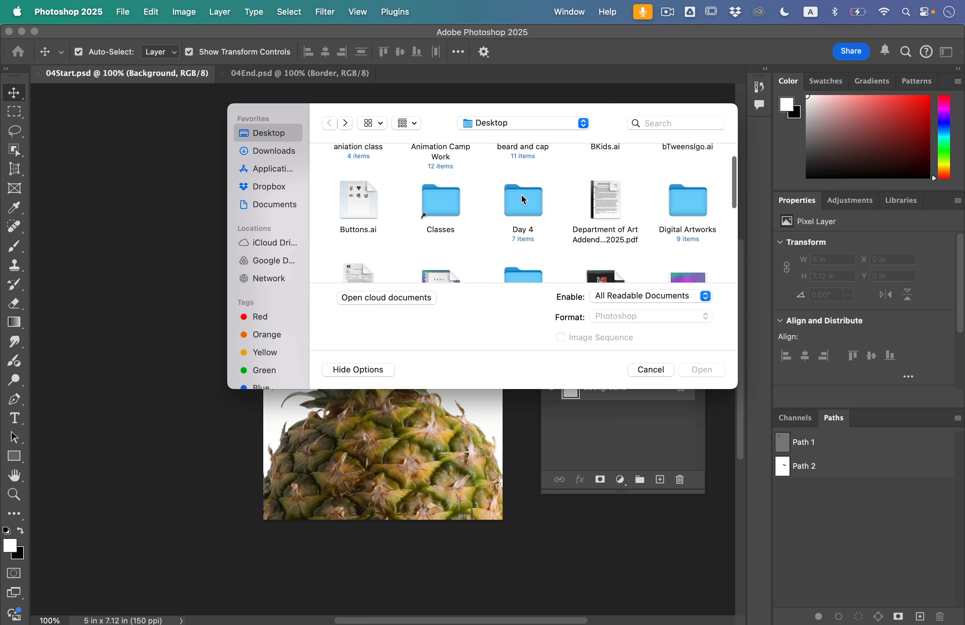
{"action": "double_click", "coordinate": [527, 225]}
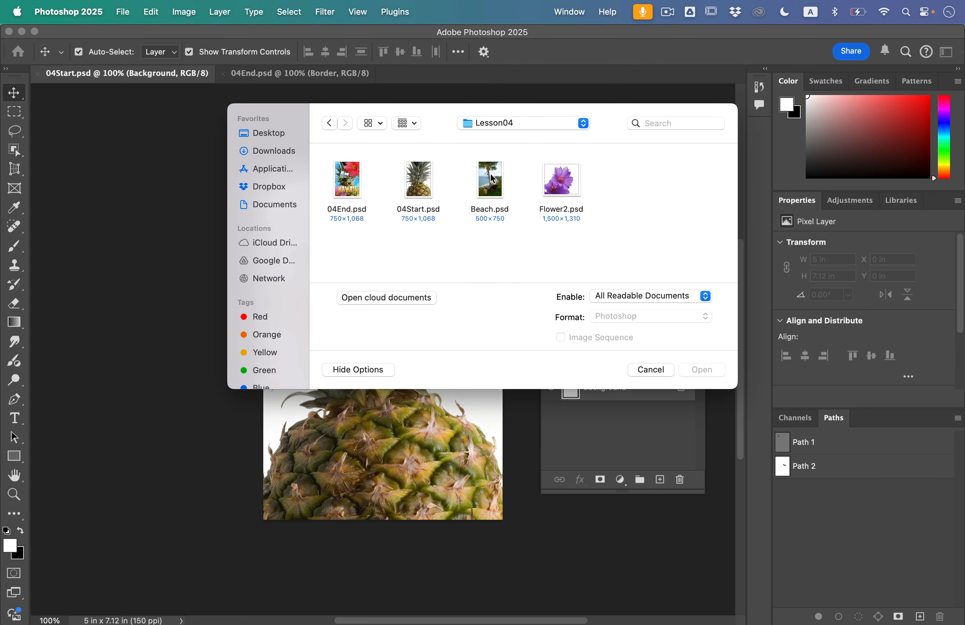
{"action": "left_click", "coordinate": [483, 180]}
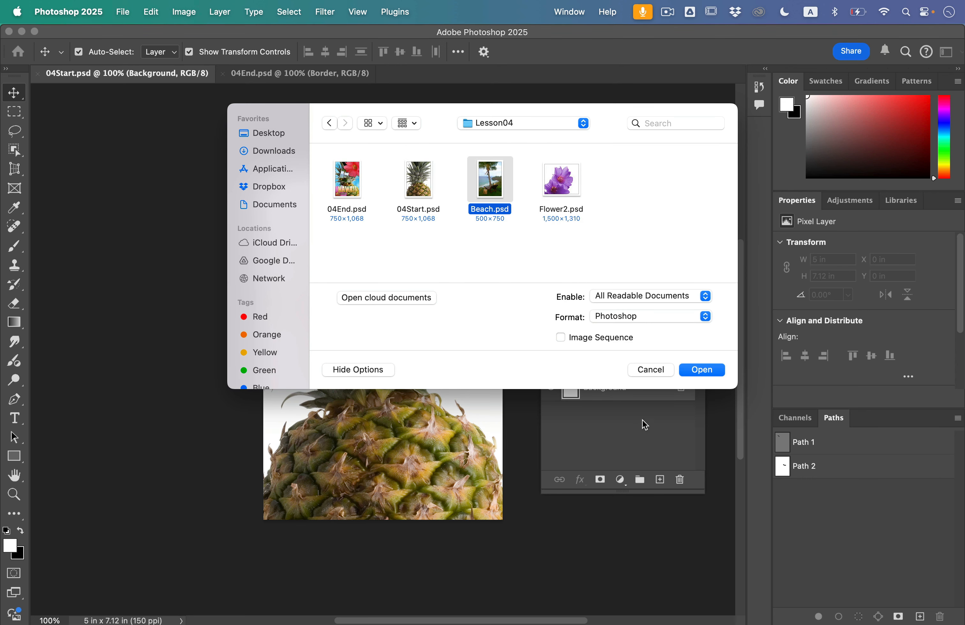
{"action": "left_click", "coordinate": [705, 376]}
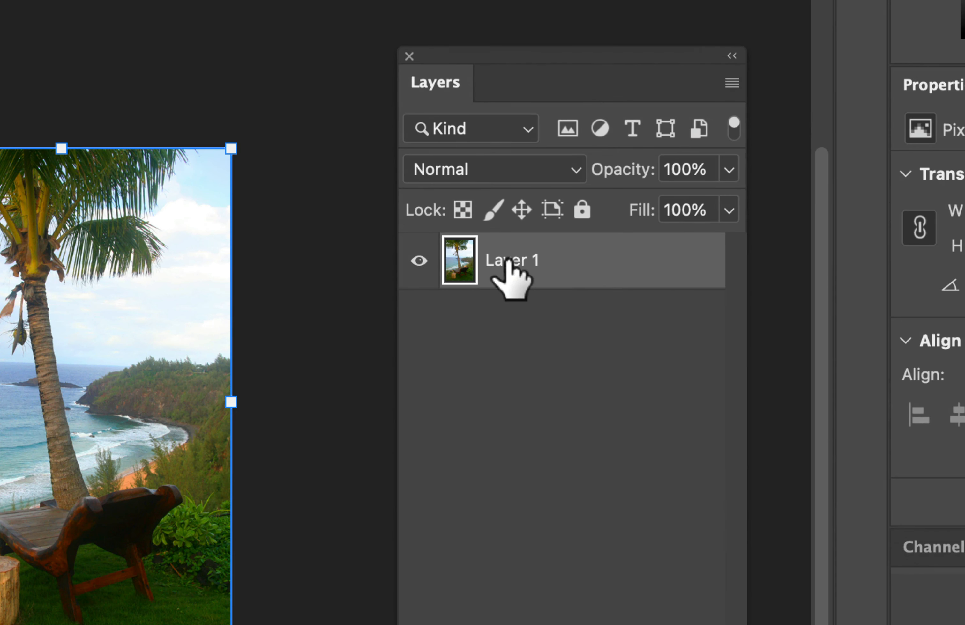
Rename the only layer in Beach.psd as Beach.
{"action": "double_click", "coordinate": [508, 260]}
{"action": "type", "text": "B"}
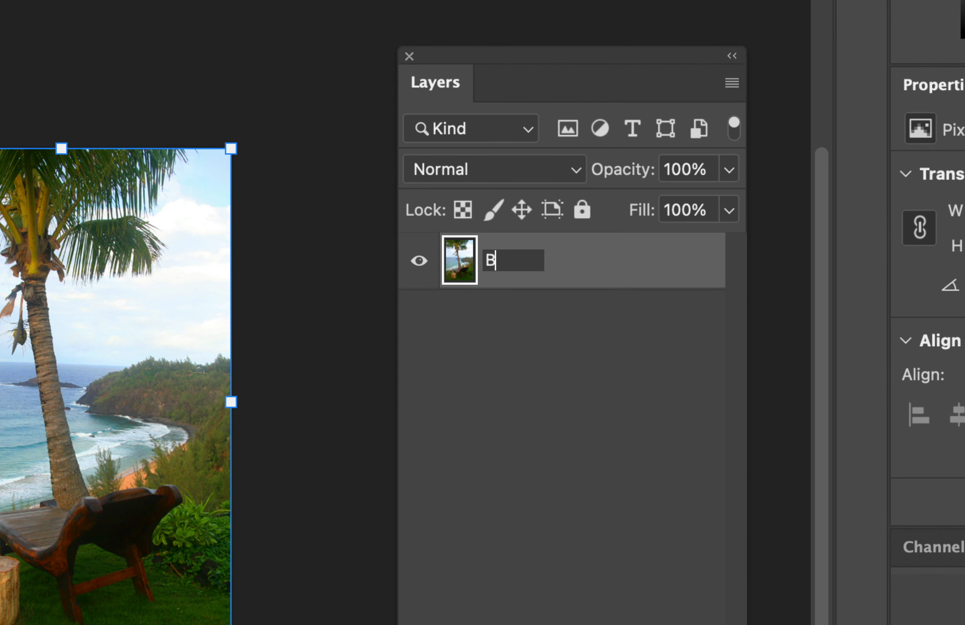
{"action": "type", "text": "each"}
{"action": "key", "text": "Return"}
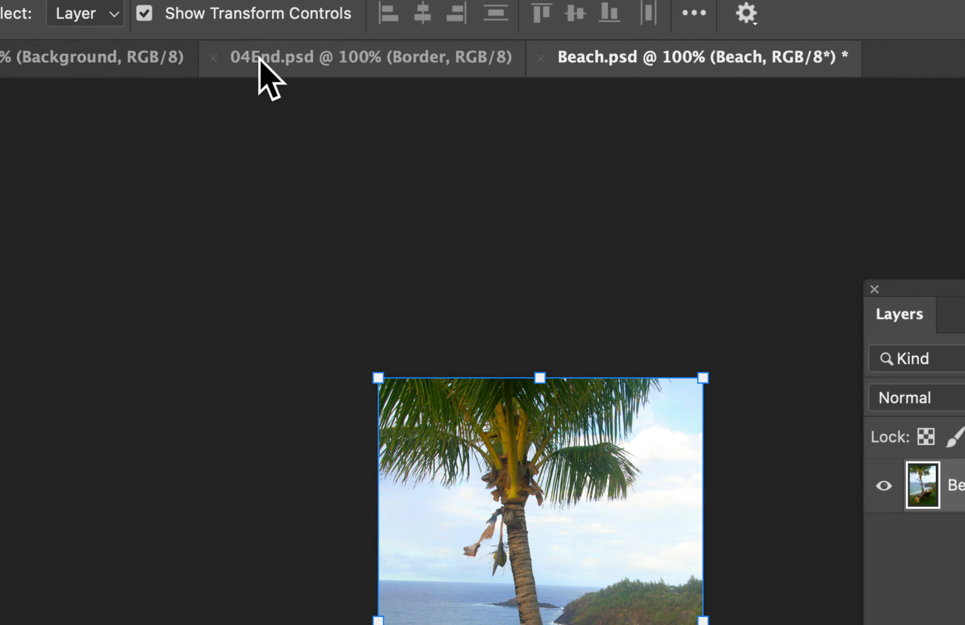
Close 04End.psd and arrange Beach.psd and 04Start.psd side by side.
{"action": "left_click", "coordinate": [214, 58]}
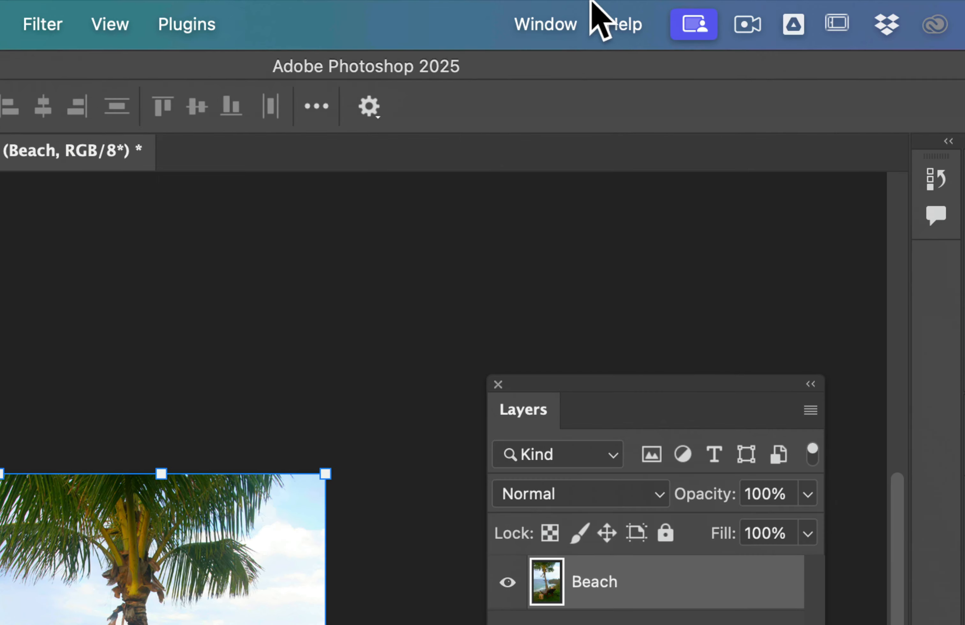
{"action": "left_click", "coordinate": [580, 6]}
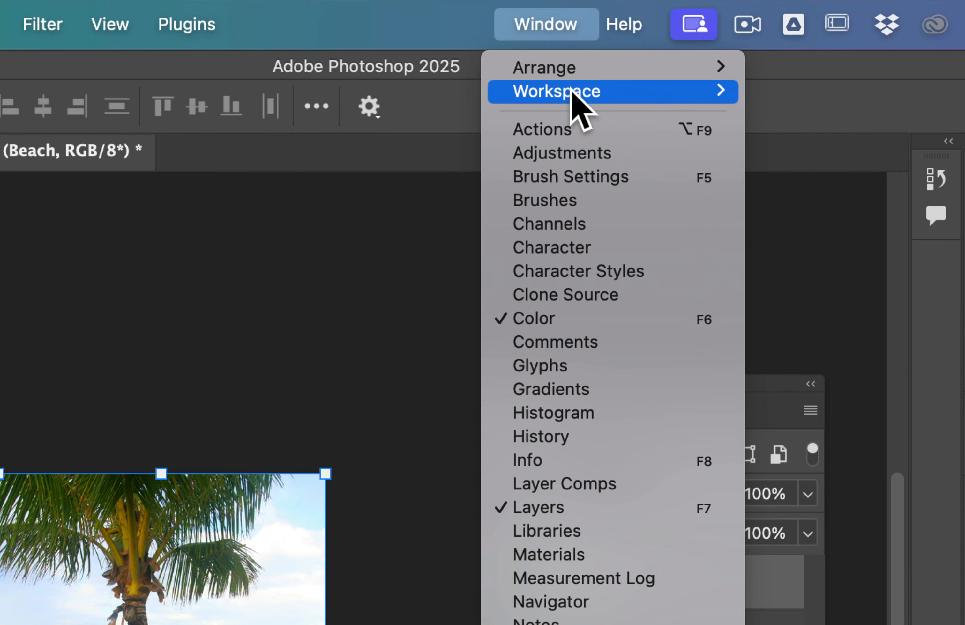
{"action": "mouse_move", "coordinate": [573, 76]}
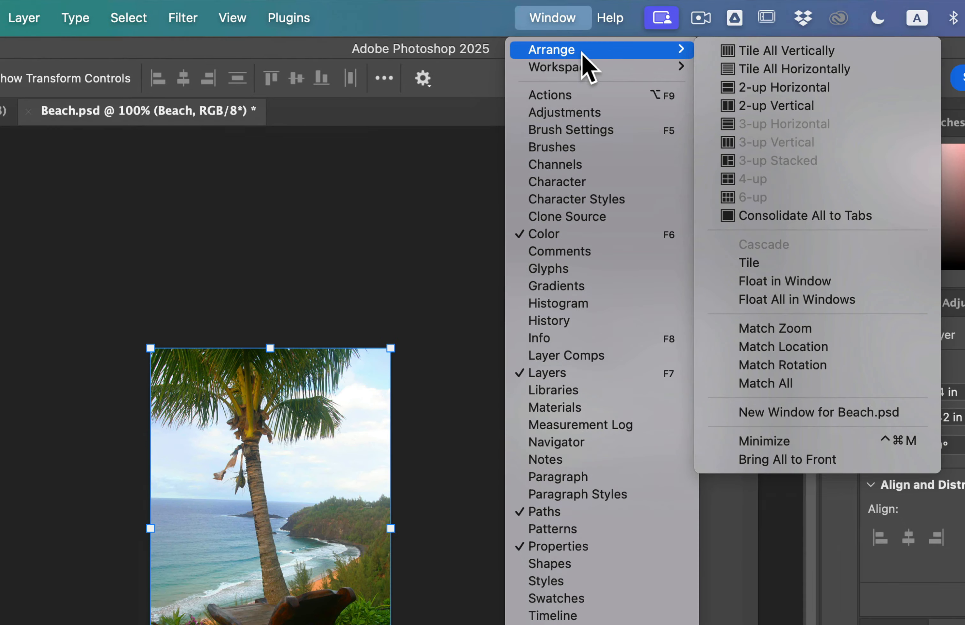
{"action": "left_click", "coordinate": [845, 125]}
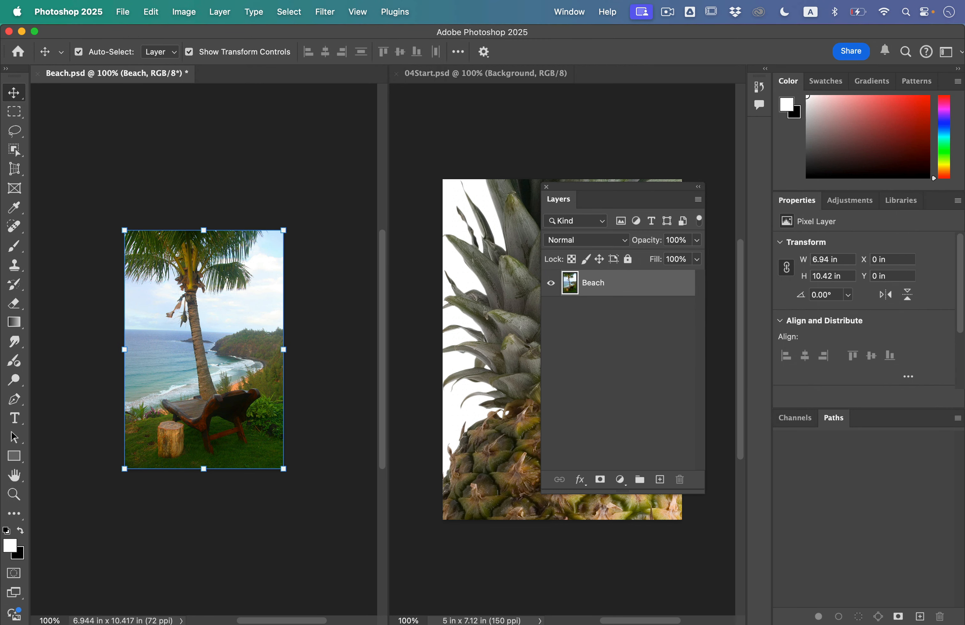
Copy the Beach layer into 04Start.psd just above Background, and close Beach.psd without saving its changes.
{"action": "left_click_drag", "start_coordinate": [626, 188], "coordinate": [780, 208]}
{"action": "left_click_drag", "start_coordinate": [201, 308], "coordinate": [551, 345]}
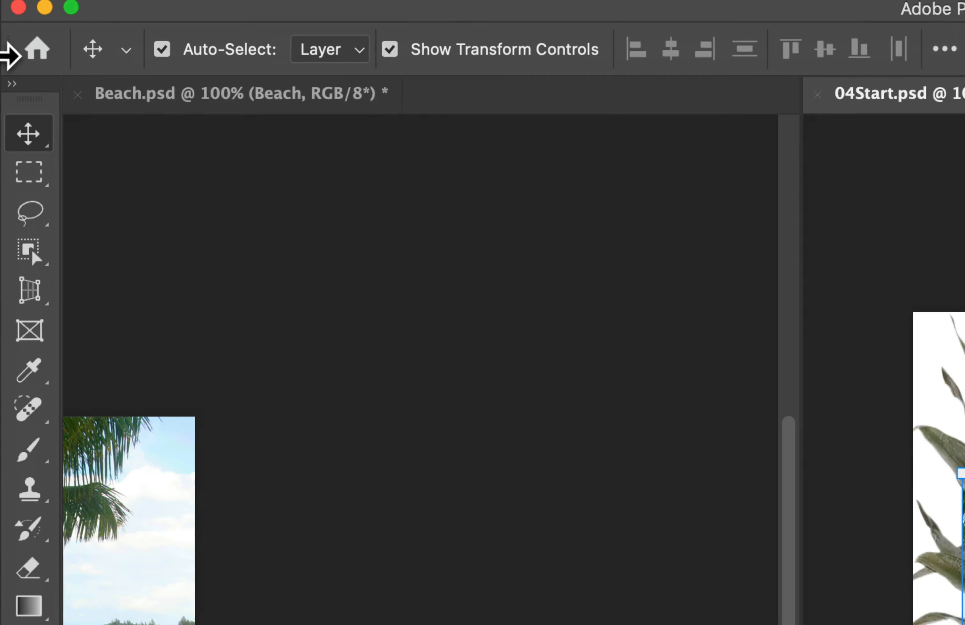
{"action": "left_click", "coordinate": [88, 78]}
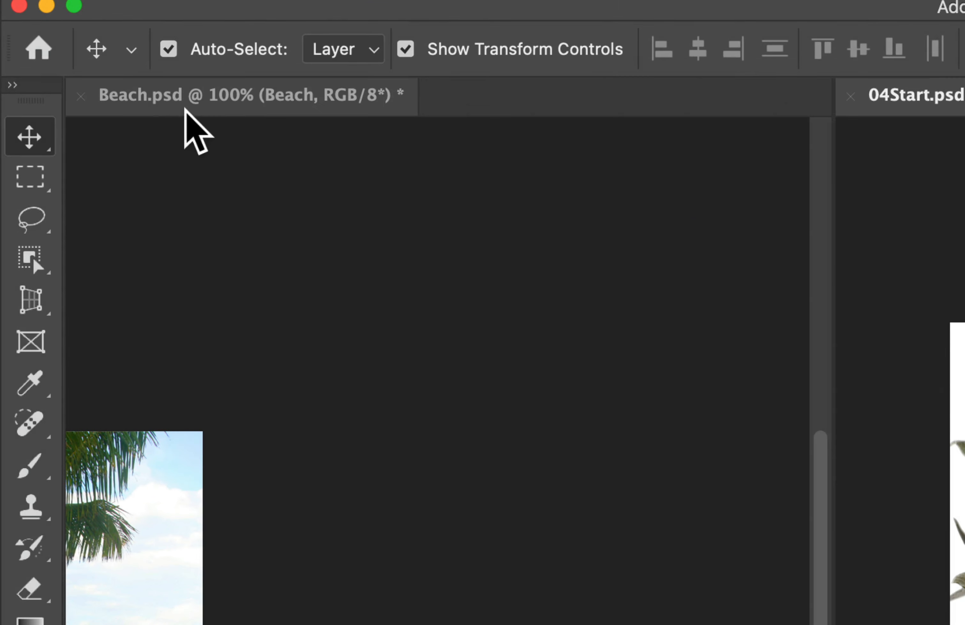
{"action": "left_click", "coordinate": [86, 96]}
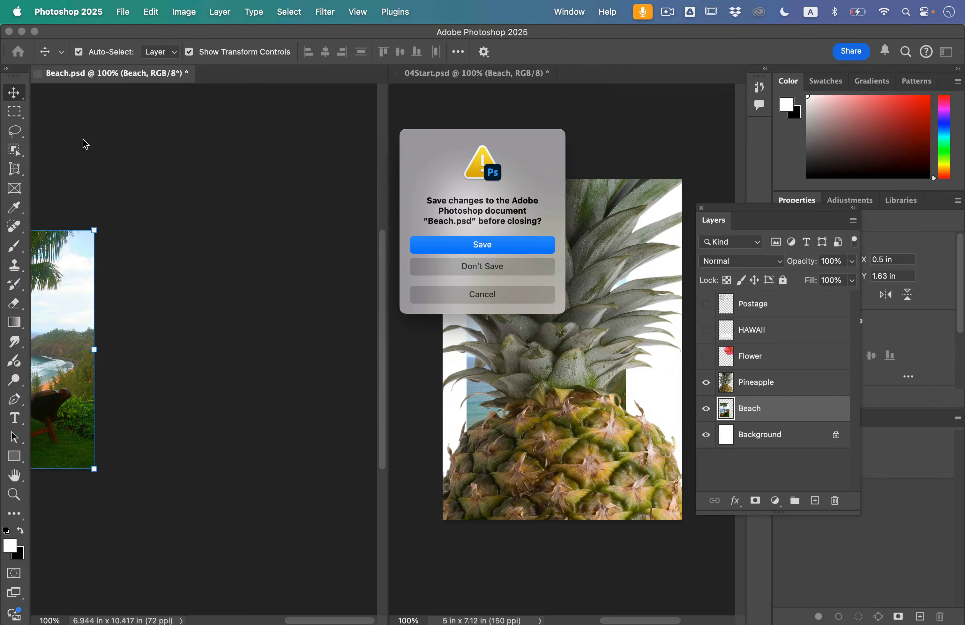
{"action": "left_click", "coordinate": [486, 269]}
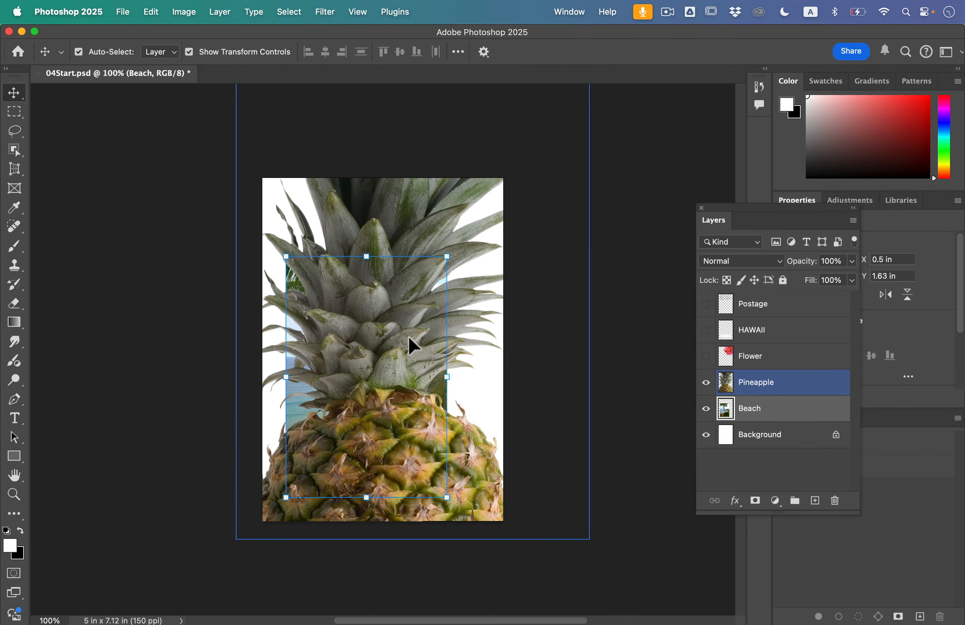
Hide the Pineapple and Background layers and select the Beach layer.
{"action": "scroll", "coordinate": [408, 337], "scroll_direction": "up", "scroll_amount": 3}
{"action": "left_click", "coordinate": [625, 386]}
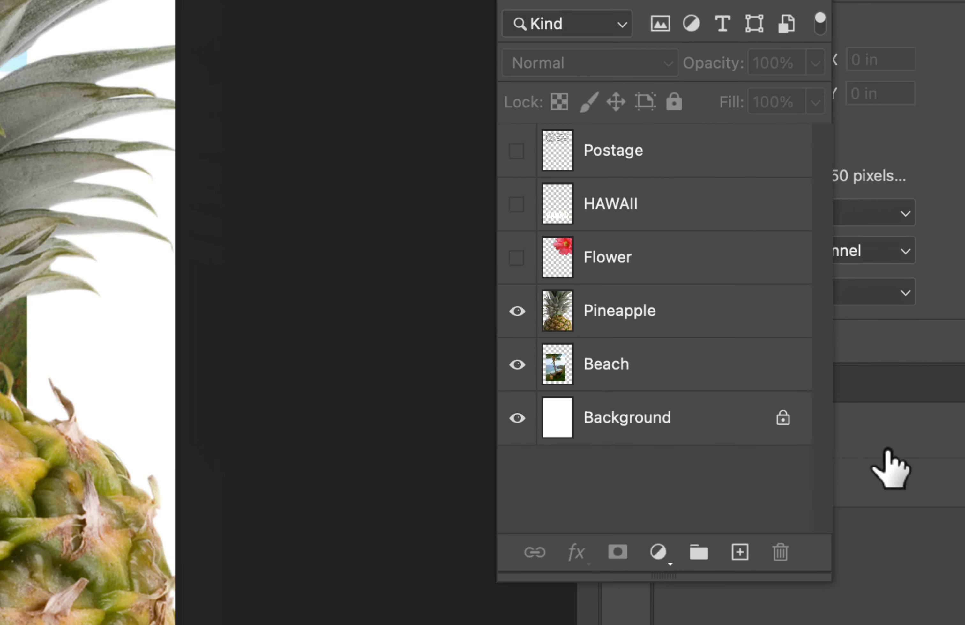
{"action": "left_click", "coordinate": [727, 384]}
{"action": "left_click", "coordinate": [516, 312]}
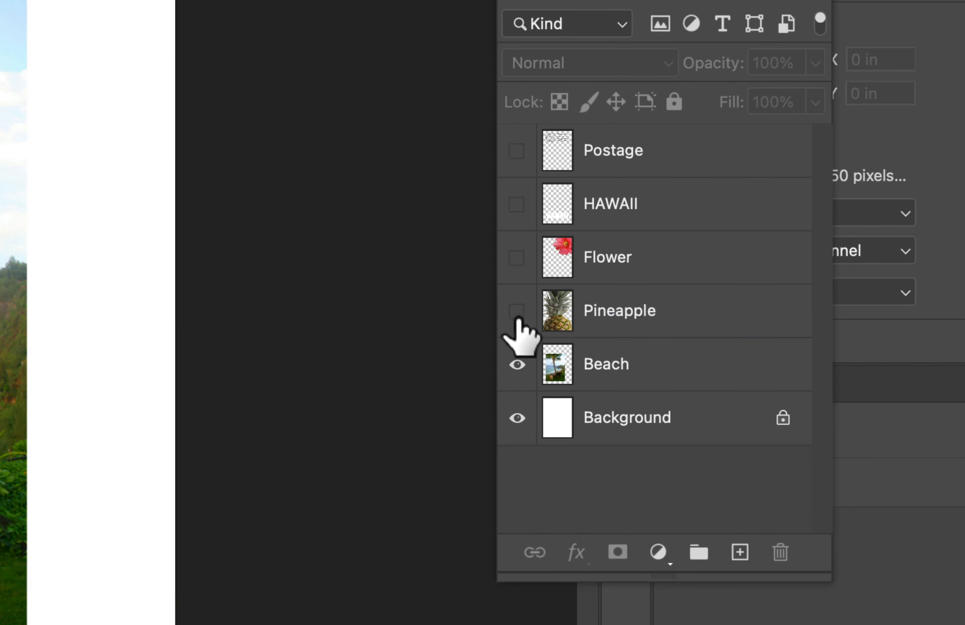
{"action": "left_click", "coordinate": [516, 419]}
{"action": "left_click", "coordinate": [625, 365]}
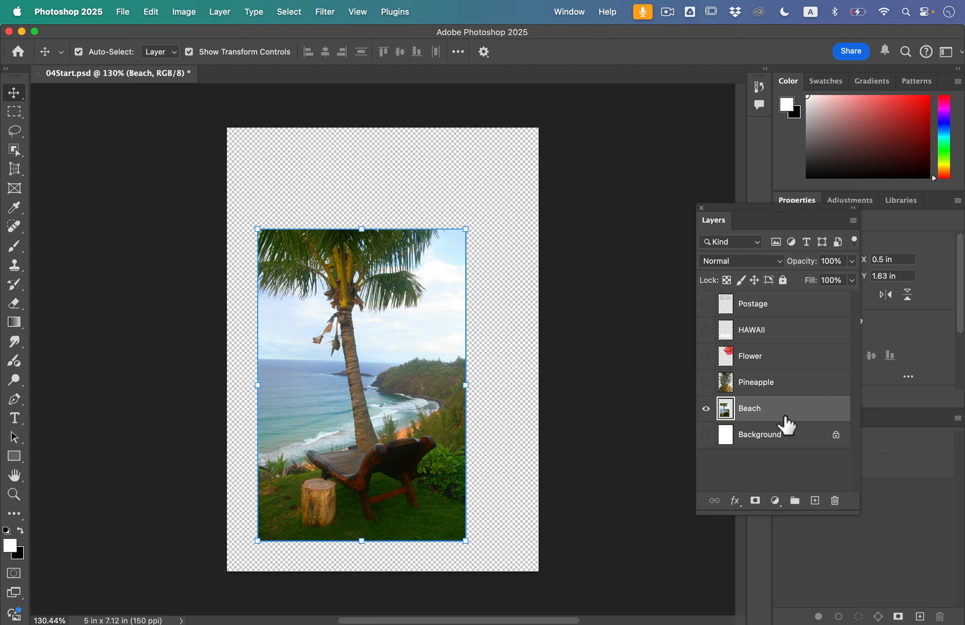
Add a Stroke layer style to the Beach layer, keeping the beach image in view beside the style settings.
{"action": "left_click_drag", "start_coordinate": [734, 217], "coordinate": [567, 218]}
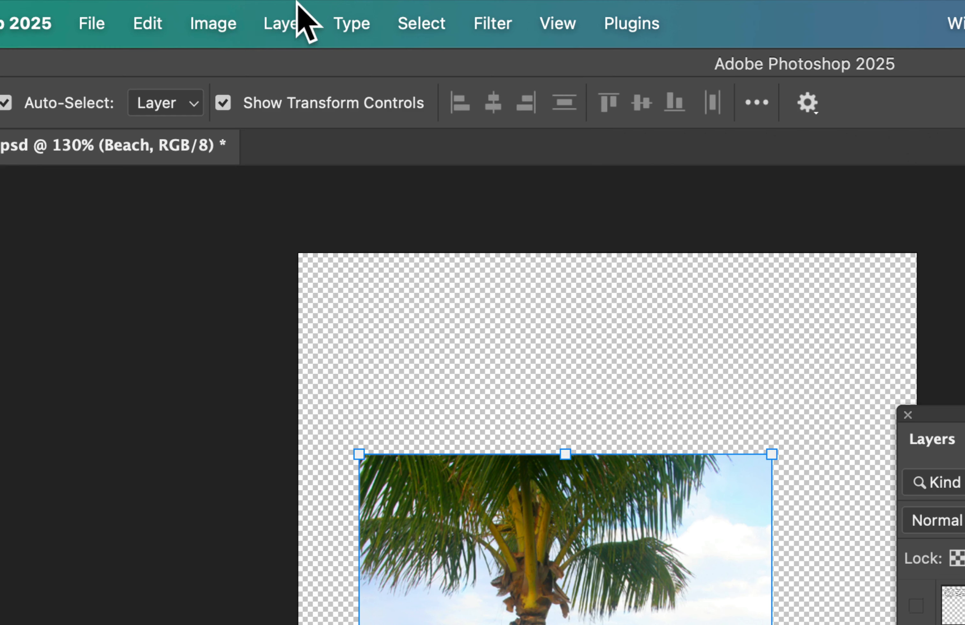
{"action": "left_click", "coordinate": [228, 2]}
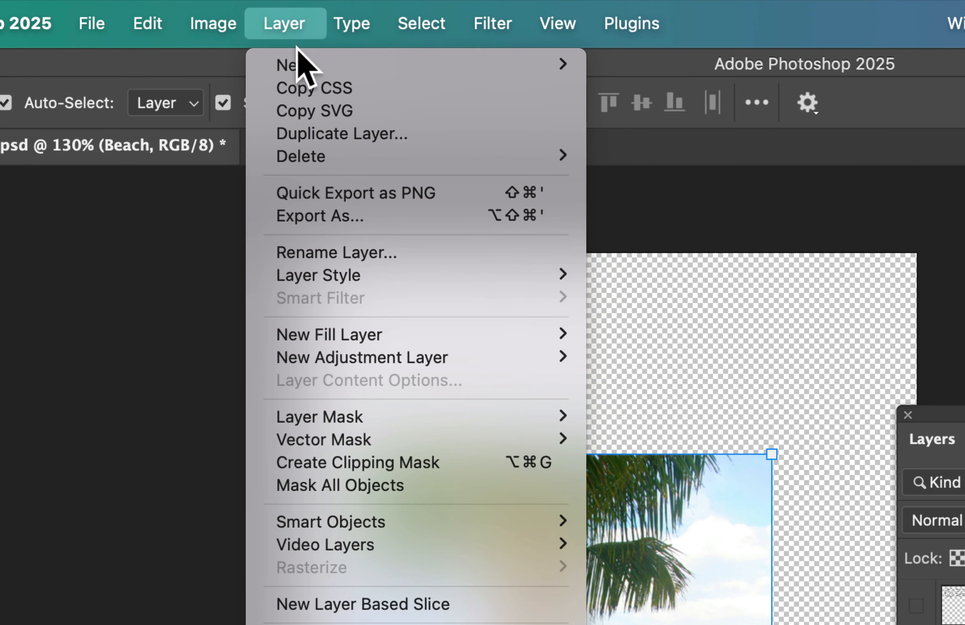
{"action": "mouse_move", "coordinate": [390, 276]}
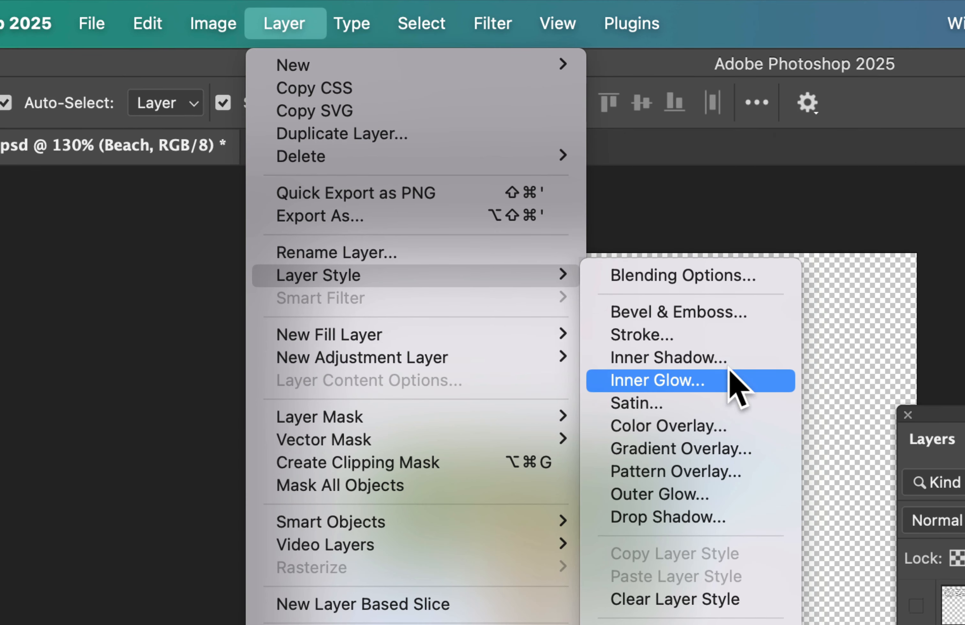
{"action": "left_click", "coordinate": [730, 338]}
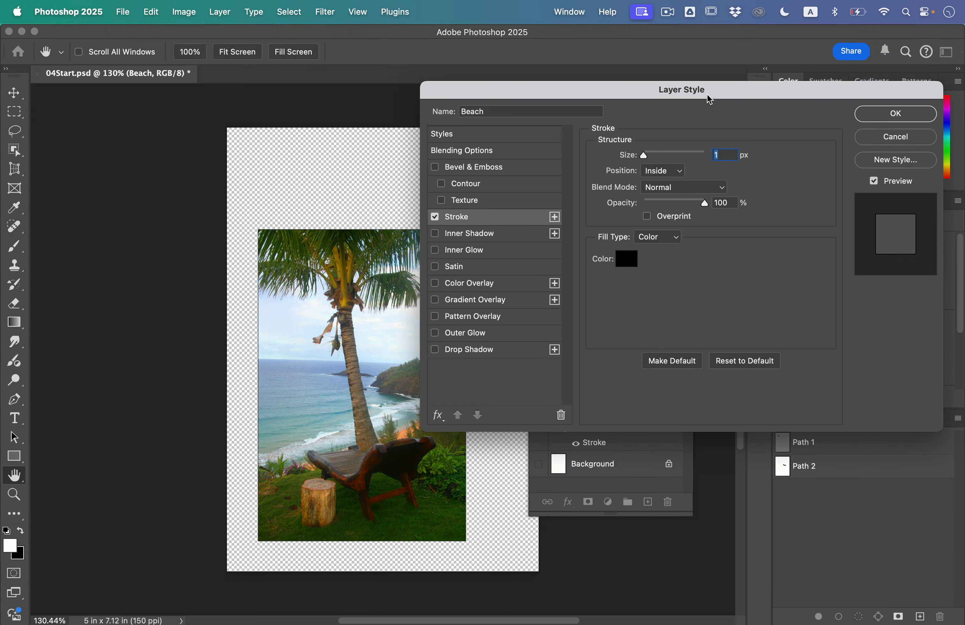
{"action": "left_click_drag", "start_coordinate": [707, 94], "coordinate": [651, 202]}
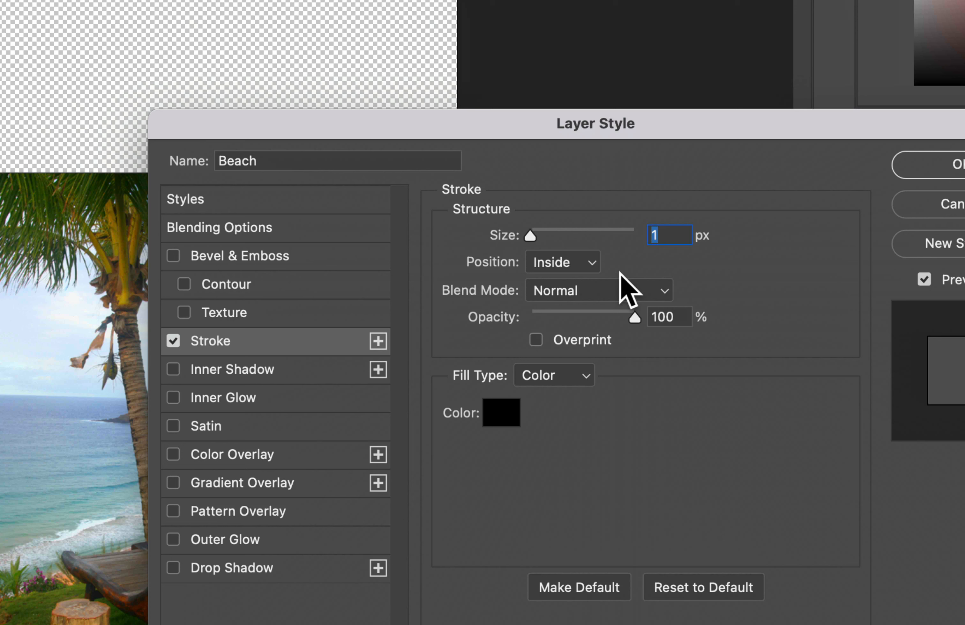
Set the Beach layer's stroke size to 5 px and its color to white (ffffff).
{"action": "type", "text": "5"}
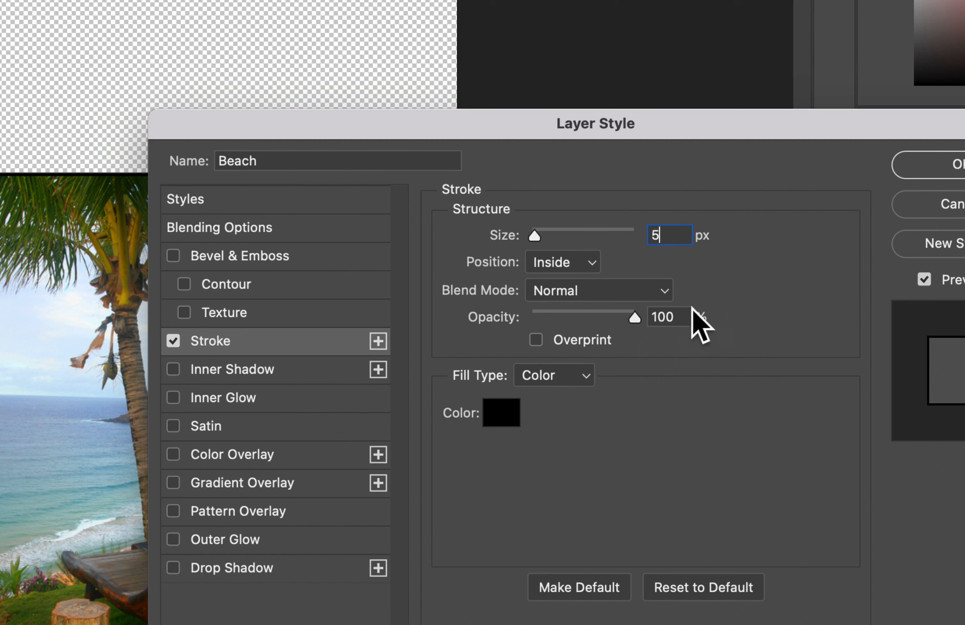
{"action": "left_click", "coordinate": [503, 420]}
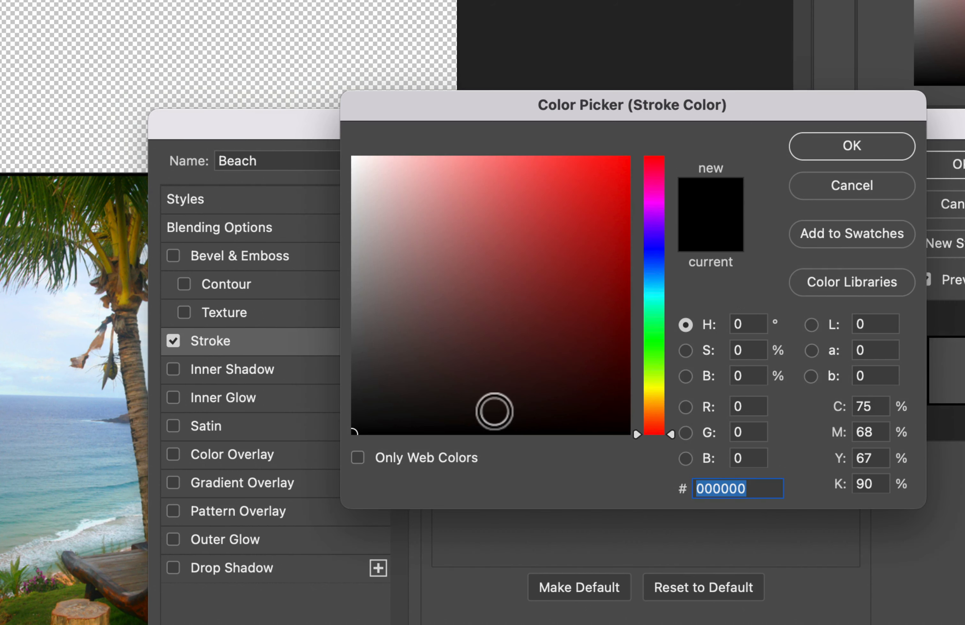
{"action": "left_click_drag", "start_coordinate": [398, 241], "coordinate": [352, 157]}
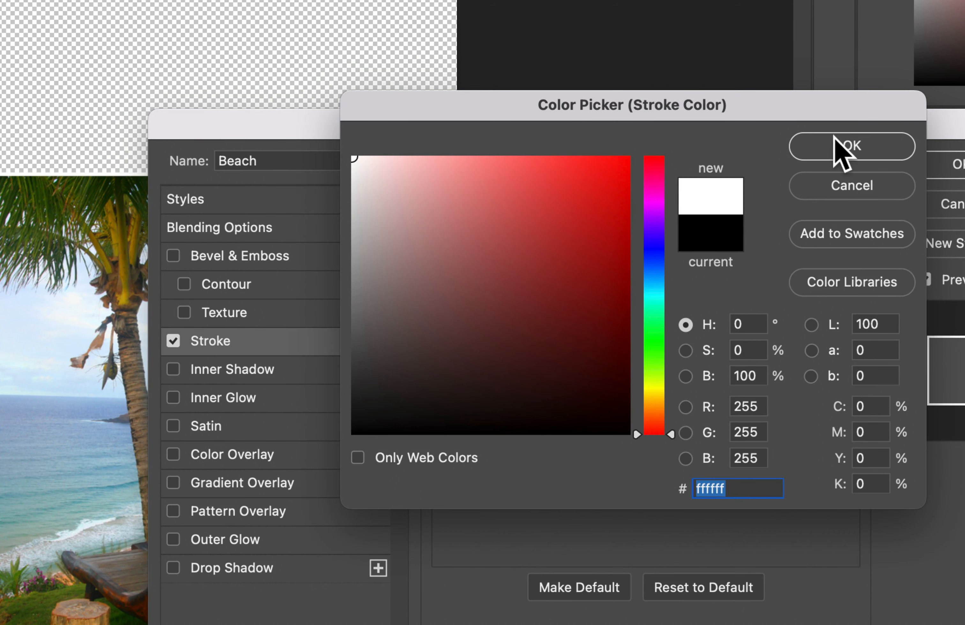
{"action": "left_click", "coordinate": [835, 149]}
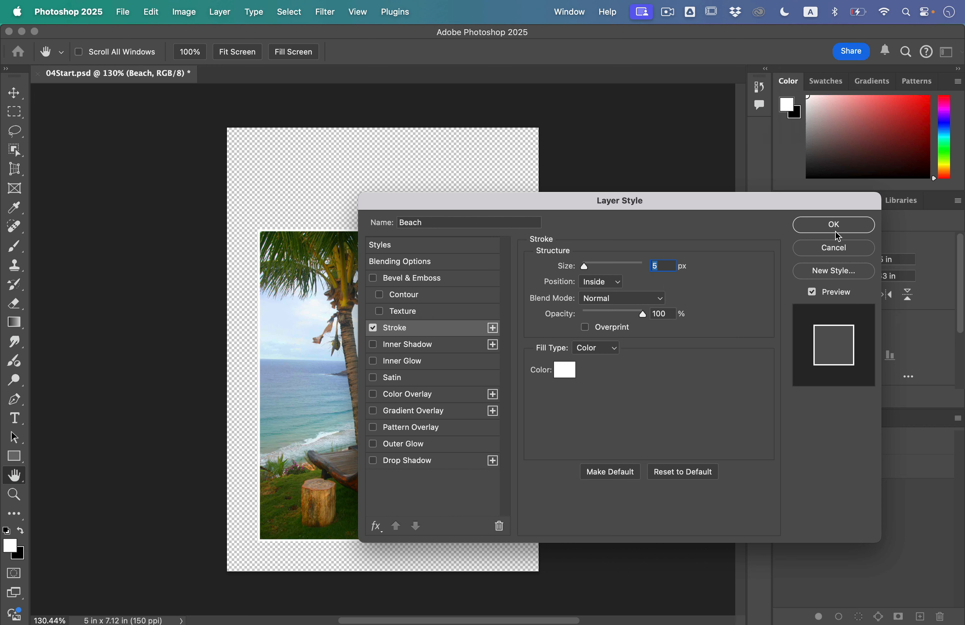
Apply the Beach layer's stroke settings and make all the hidden layers visible, including Pineapple.
{"action": "left_click", "coordinate": [835, 227]}
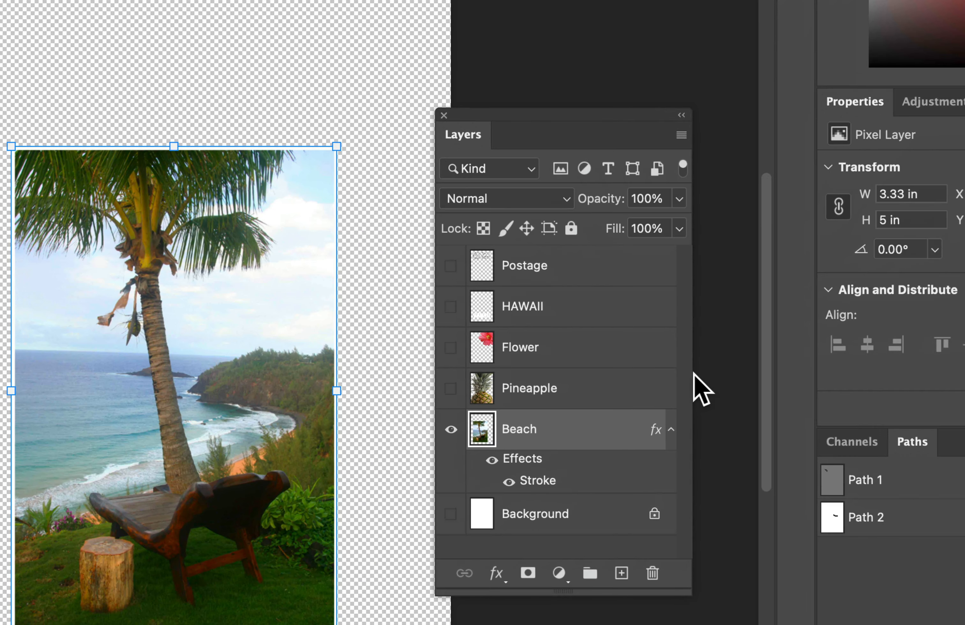
{"action": "right_click", "coordinate": [450, 391]}
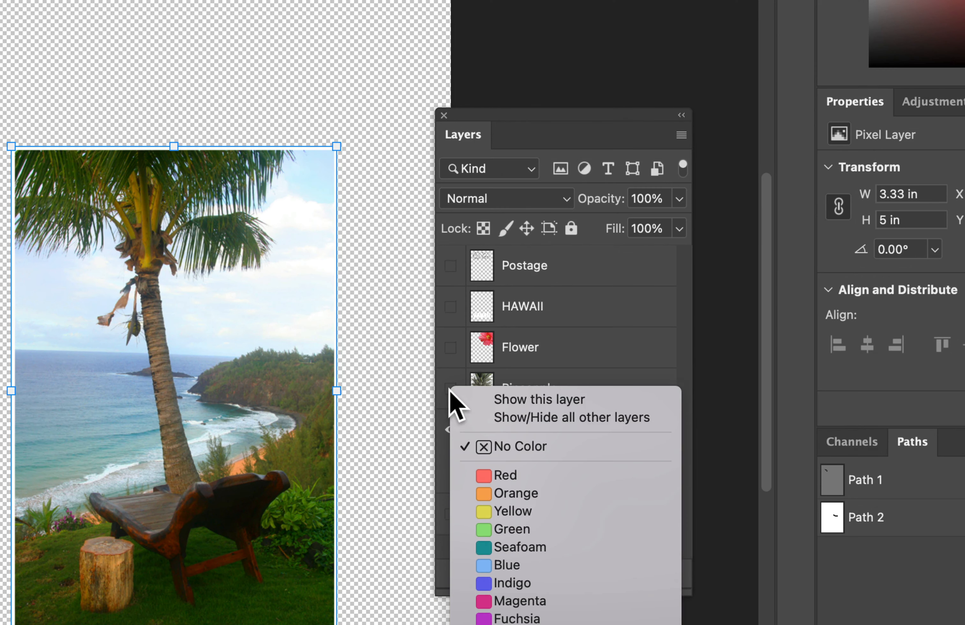
{"action": "left_click", "coordinate": [545, 418]}
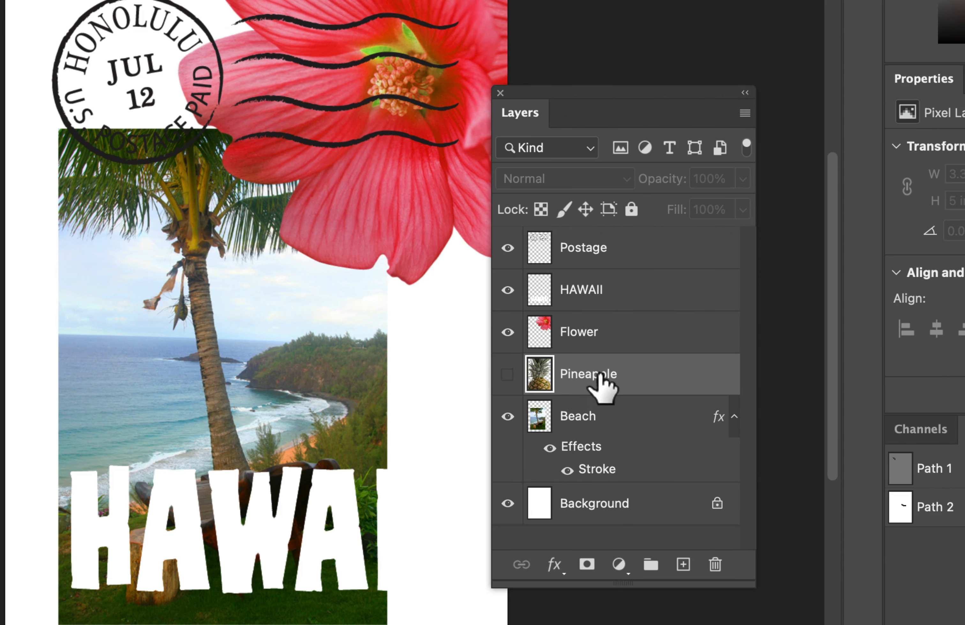
{"action": "left_click", "coordinate": [527, 380]}
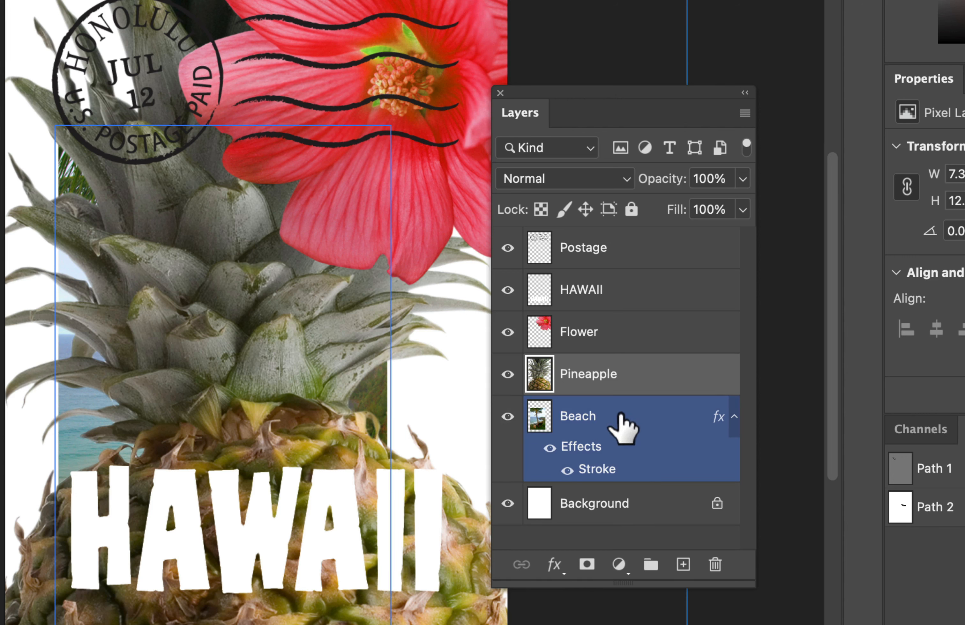
Place the Beach layer directly above Pineapple, collapse its effects list, and reposition the beach photo at about X 0.83 in, Y 1 in.
{"action": "left_click_drag", "start_coordinate": [623, 427], "coordinate": [620, 357]}
{"action": "left_click", "coordinate": [589, 335]}
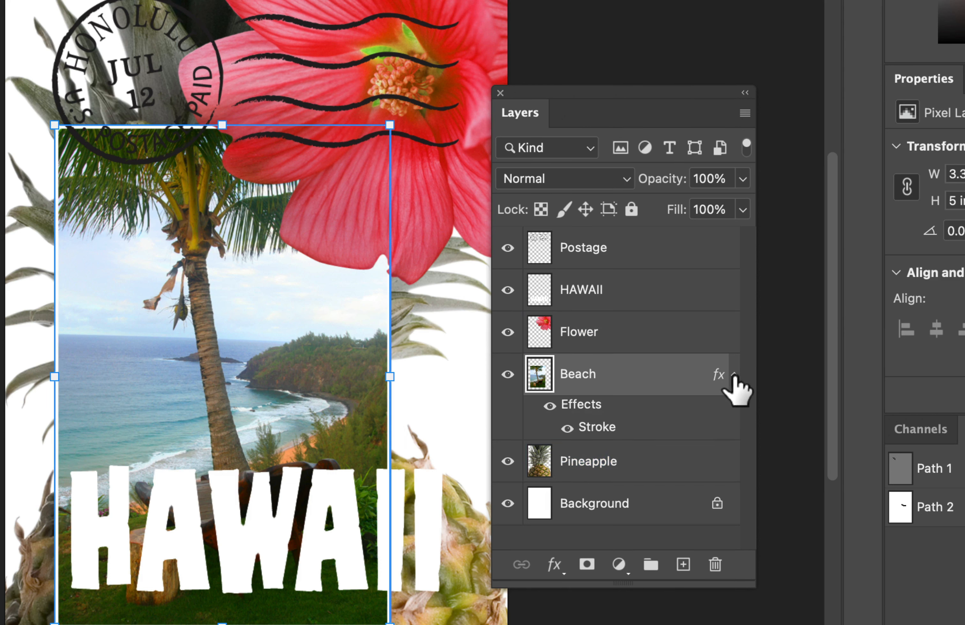
{"action": "left_click", "coordinate": [734, 374]}
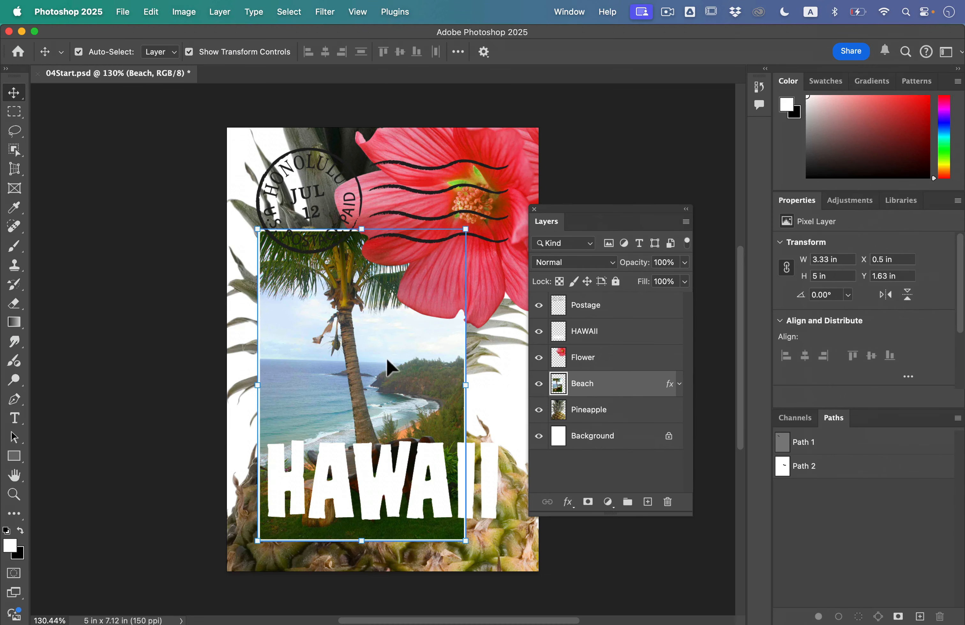
{"action": "left_click_drag", "start_coordinate": [380, 371], "coordinate": [397, 333]}
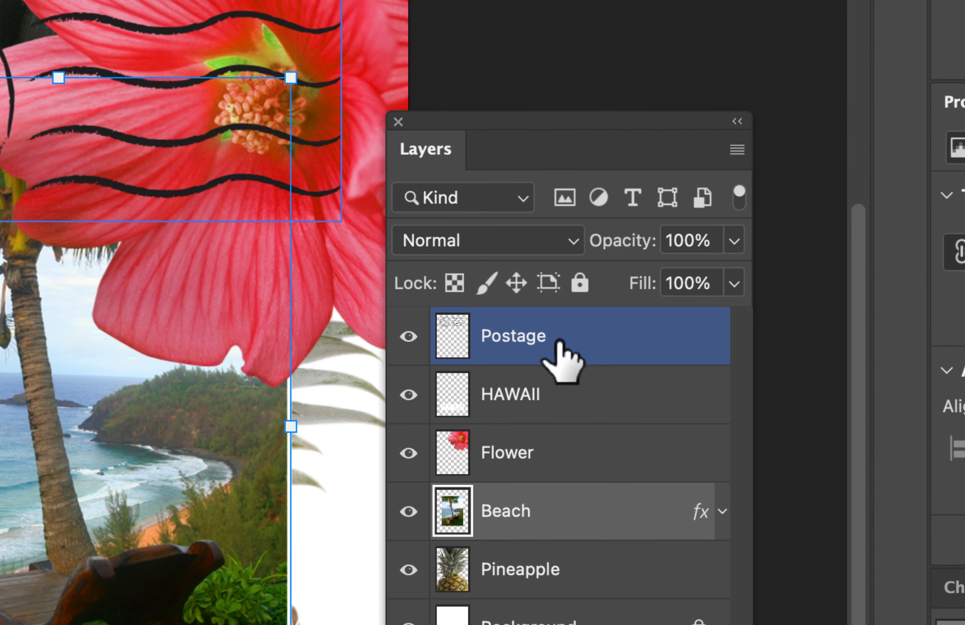
Reduce the Postage layer's opacity to 25%.
{"action": "left_click", "coordinate": [608, 308]}
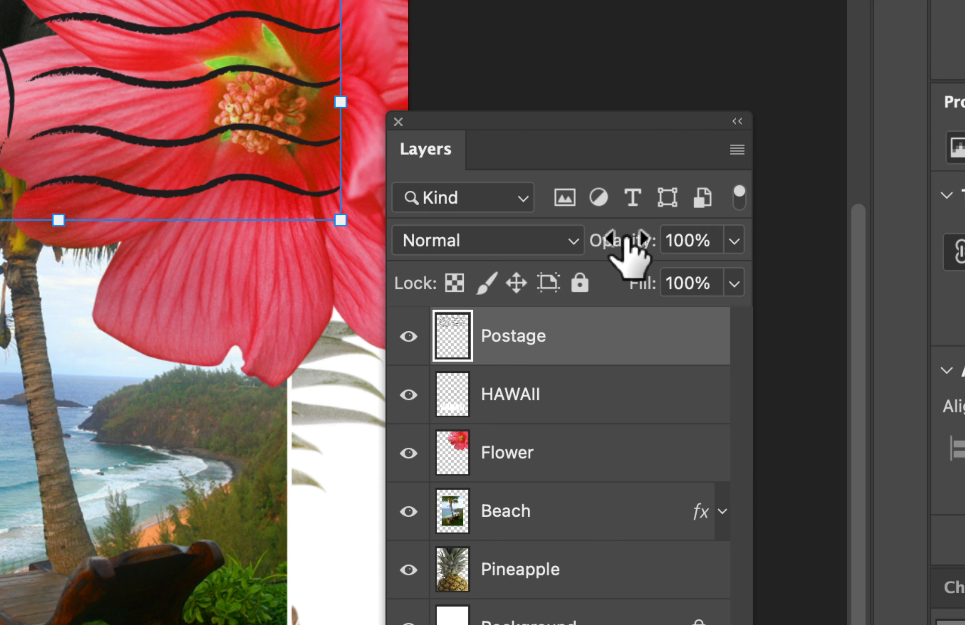
{"action": "left_click", "coordinate": [734, 241]}
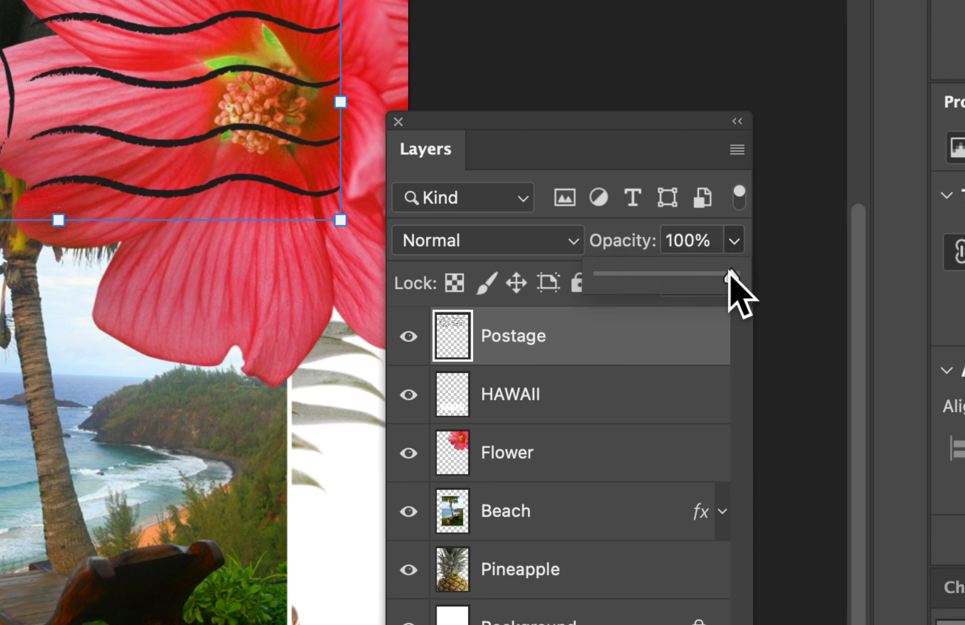
{"action": "left_click_drag", "start_coordinate": [730, 276], "coordinate": [633, 279]}
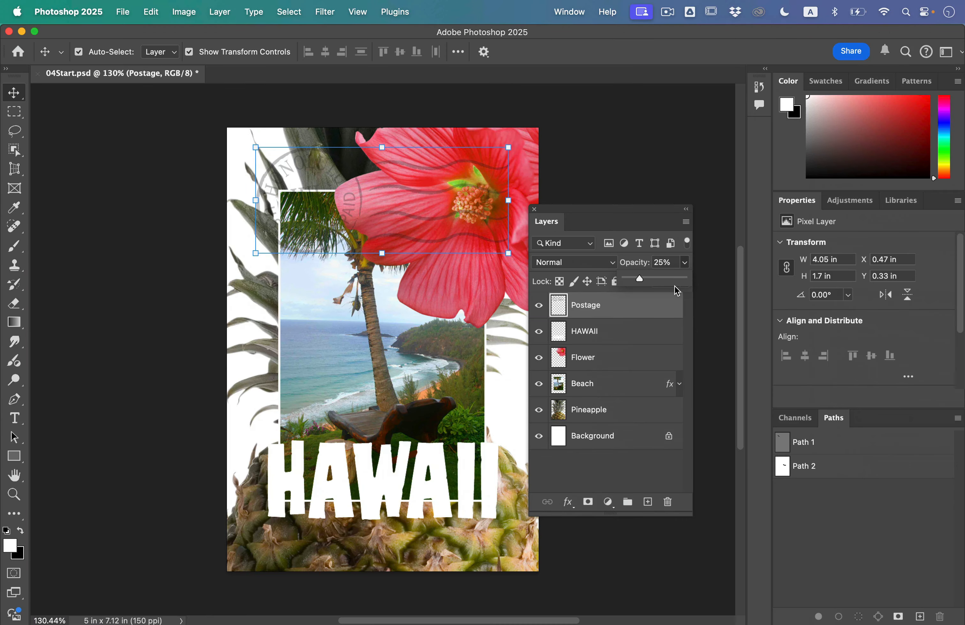
{"action": "key", "text": "Return"}
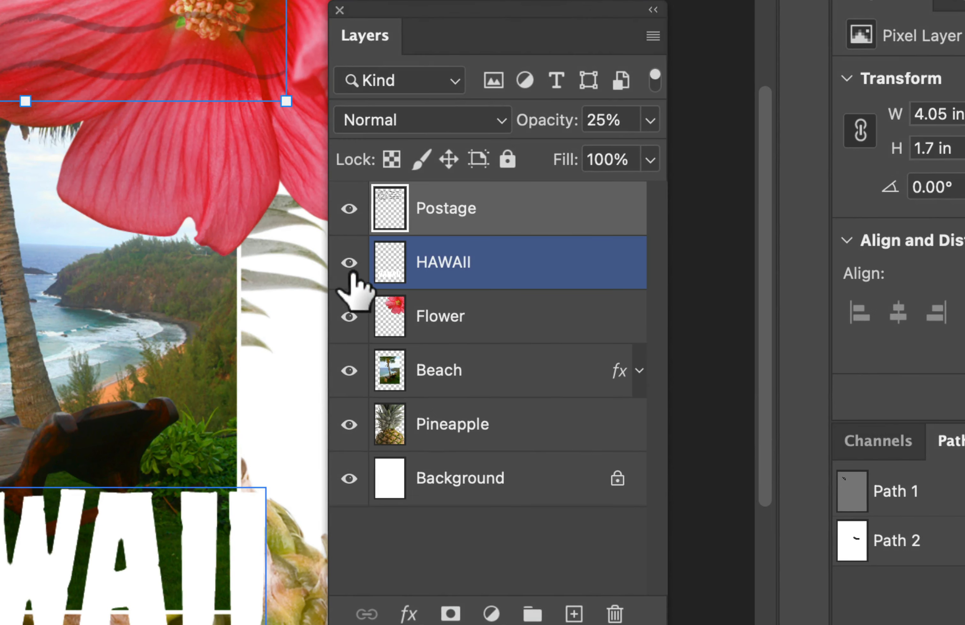
Hide the HAWAII, Flower and Beach layers and duplicate the Pineapple layer within 04Start.psd as Pineapple copy.
{"action": "left_click_drag", "start_coordinate": [349, 264], "coordinate": [351, 379]}
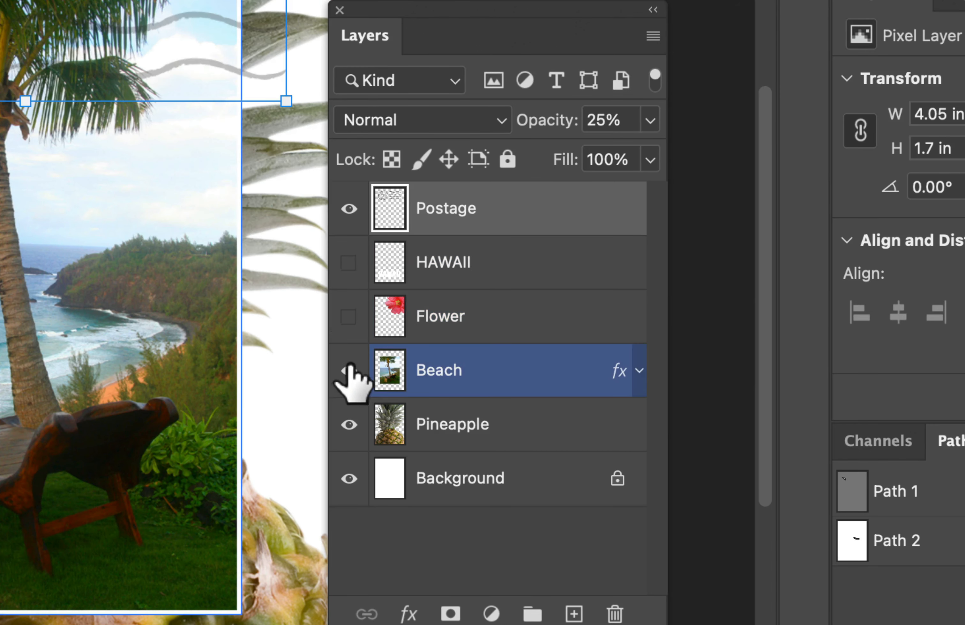
{"action": "left_click", "coordinate": [457, 445]}
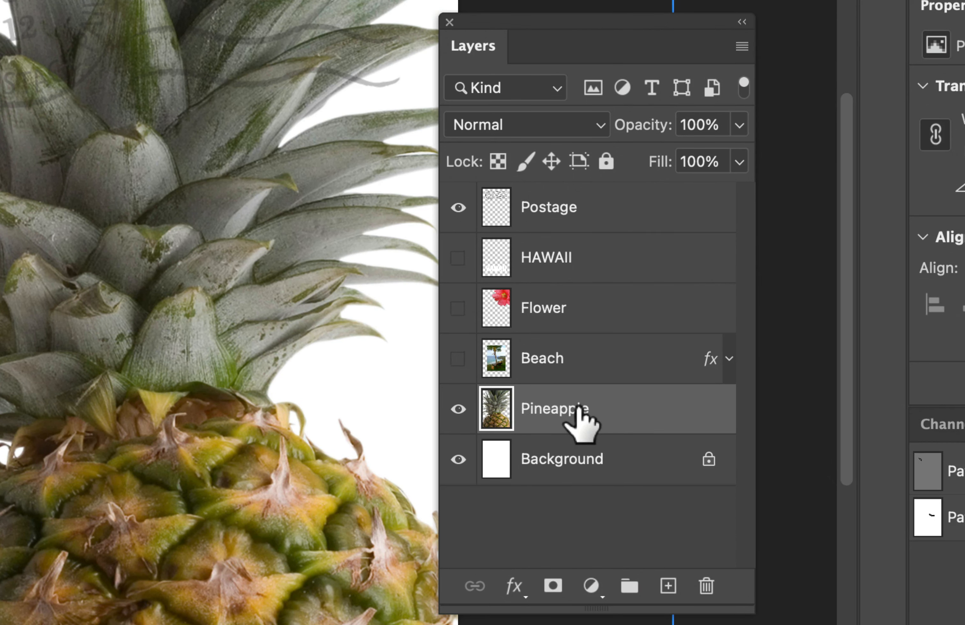
{"action": "right_click", "coordinate": [609, 404]}
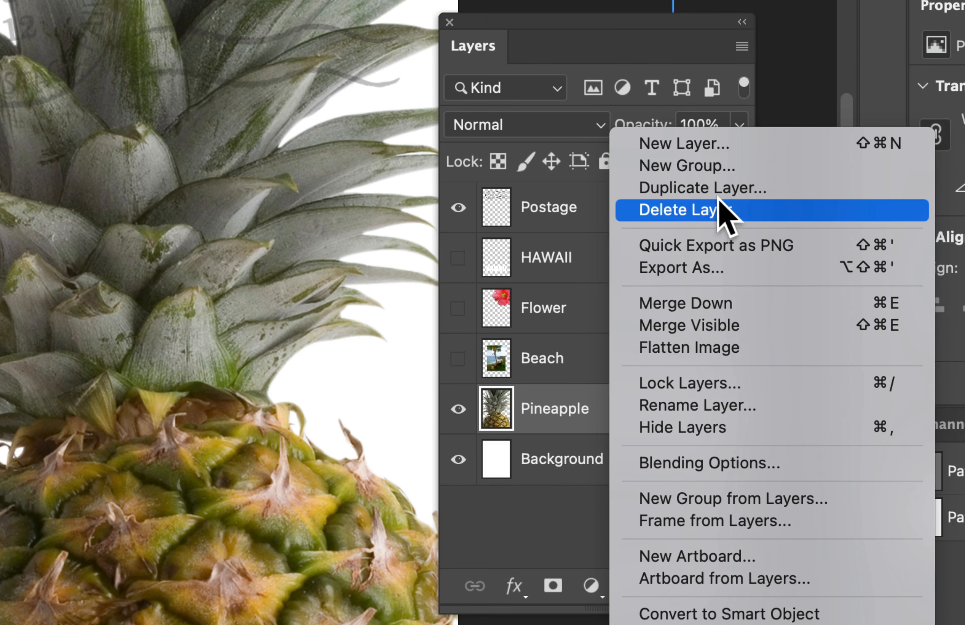
{"action": "left_click", "coordinate": [734, 190]}
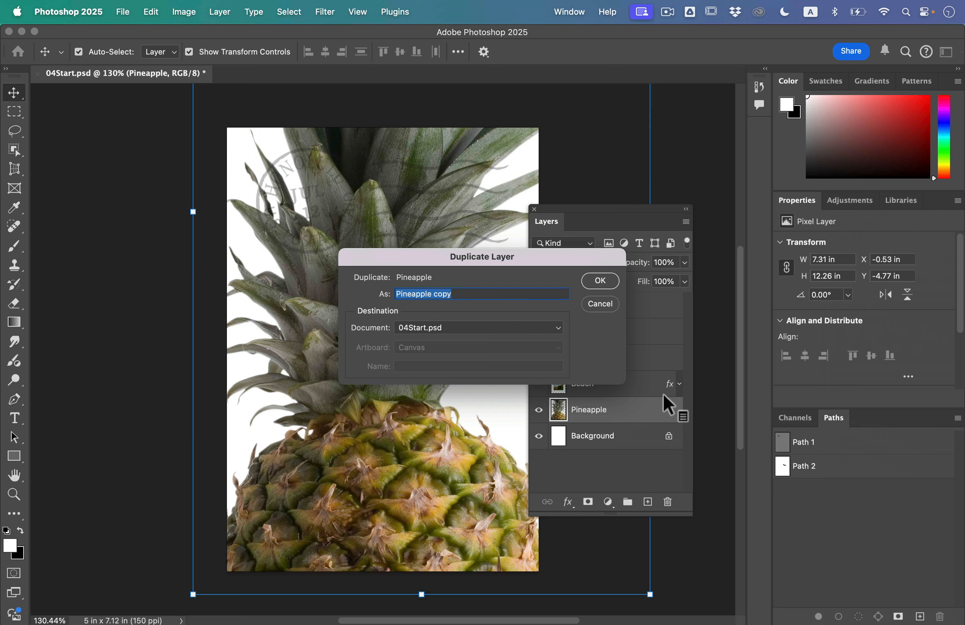
{"action": "left_click", "coordinate": [599, 281]}
{"action": "left_click", "coordinate": [625, 438]}
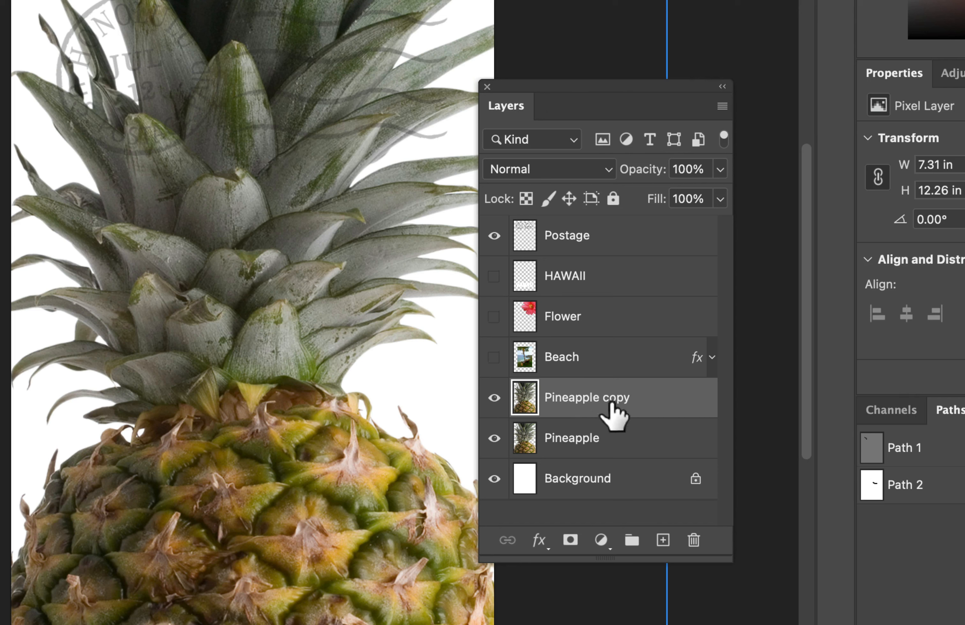
Set the Pineapple copy layer's blend mode to Overlay and compare the image with that layer hidden and shown.
{"action": "left_click", "coordinate": [534, 169]}
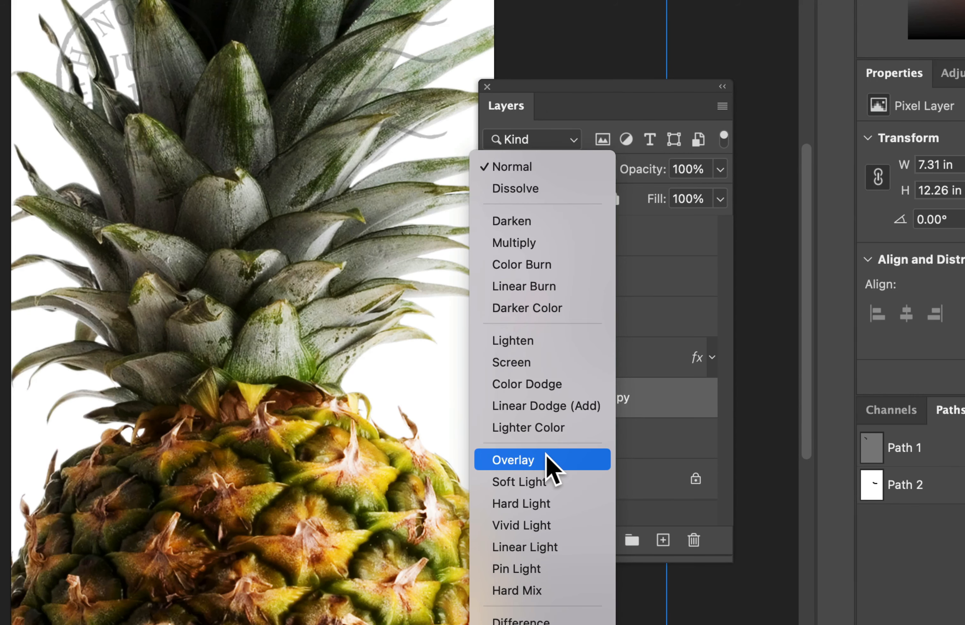
{"action": "left_click", "coordinate": [553, 467]}
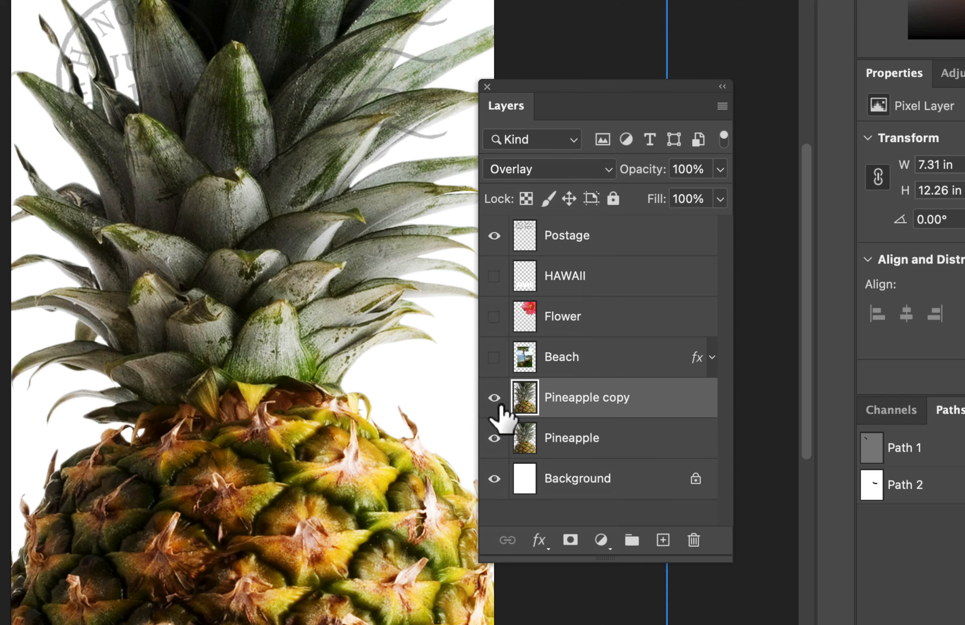
{"action": "left_click", "coordinate": [494, 398]}
{"action": "left_click", "coordinate": [494, 397]}
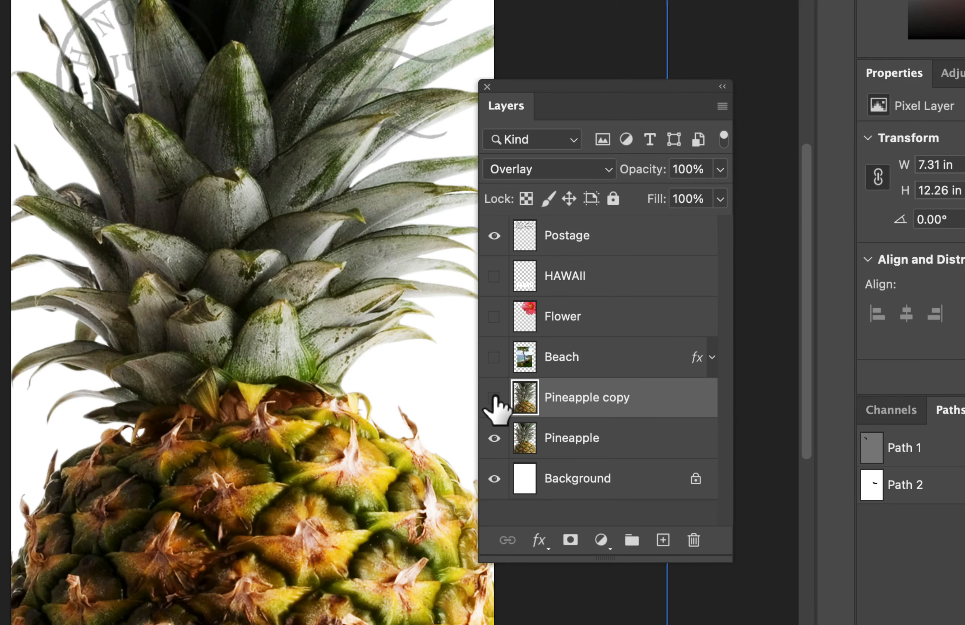
{"action": "left_click", "coordinate": [493, 398]}
{"action": "left_click", "coordinate": [494, 398]}
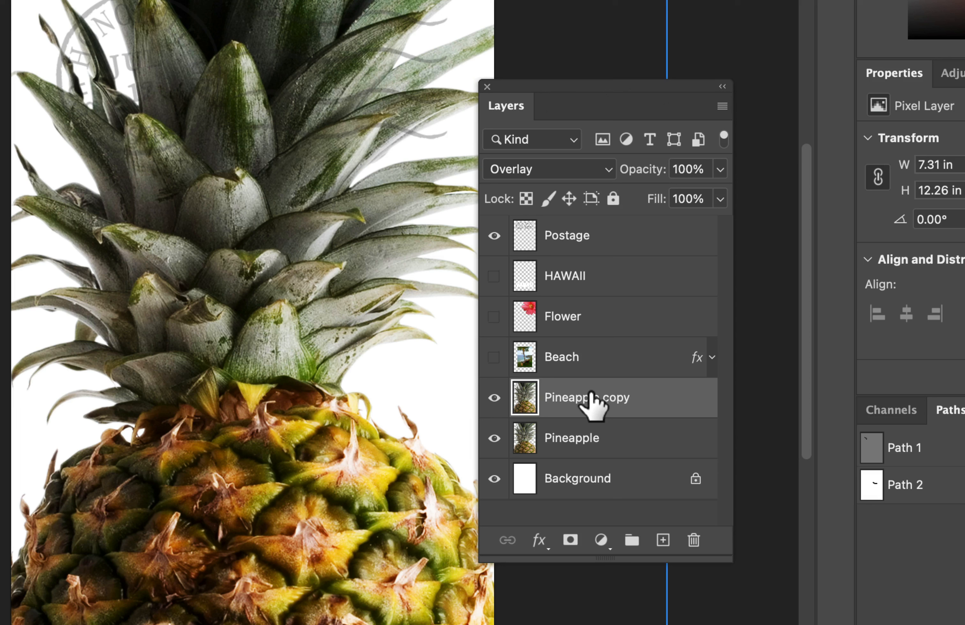
Set the Postage layer's blend mode to Multiply.
{"action": "left_click", "coordinate": [629, 248]}
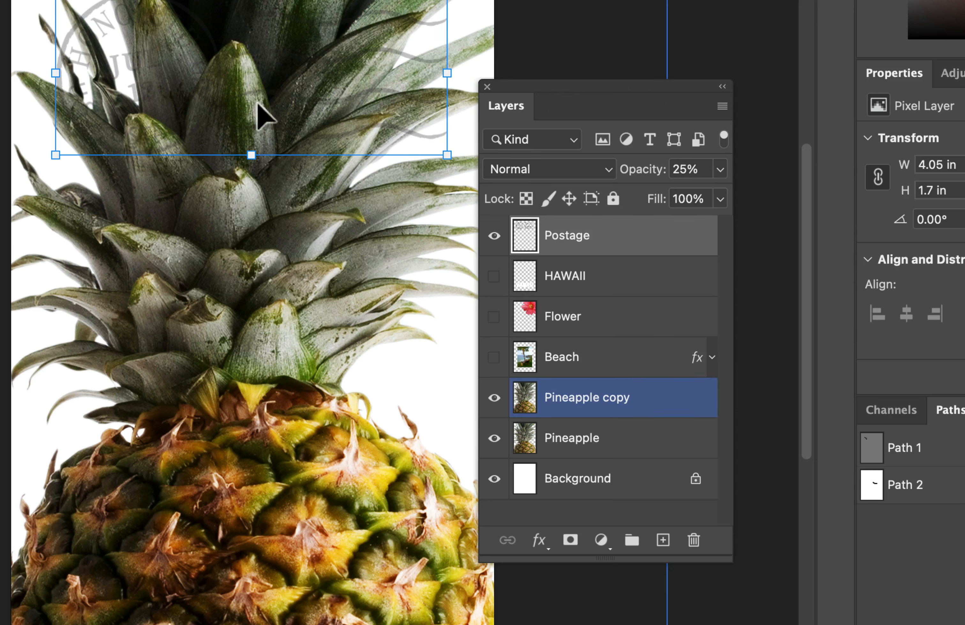
{"action": "left_click", "coordinate": [534, 168]}
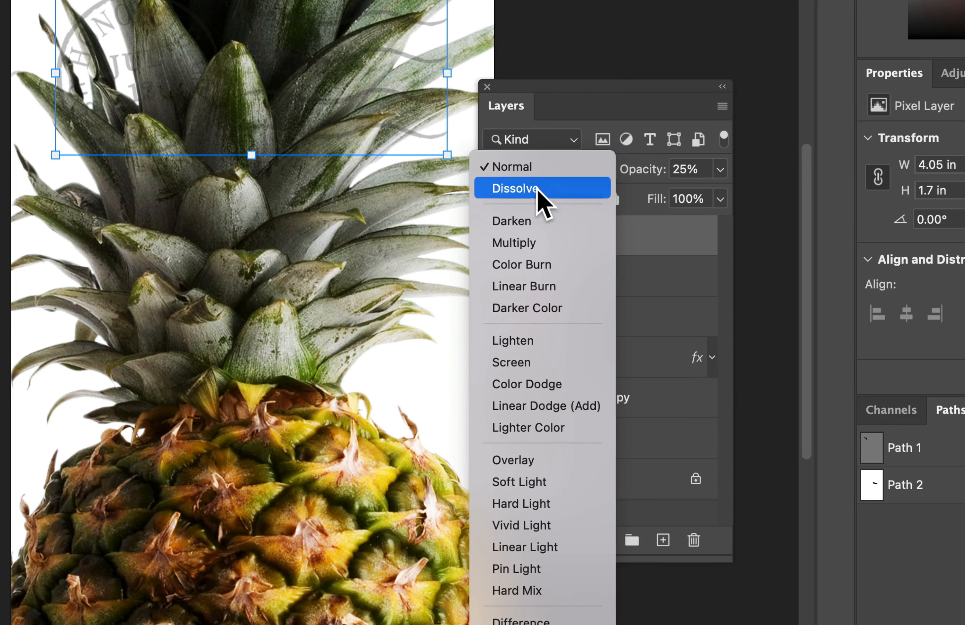
{"action": "left_click", "coordinate": [542, 243]}
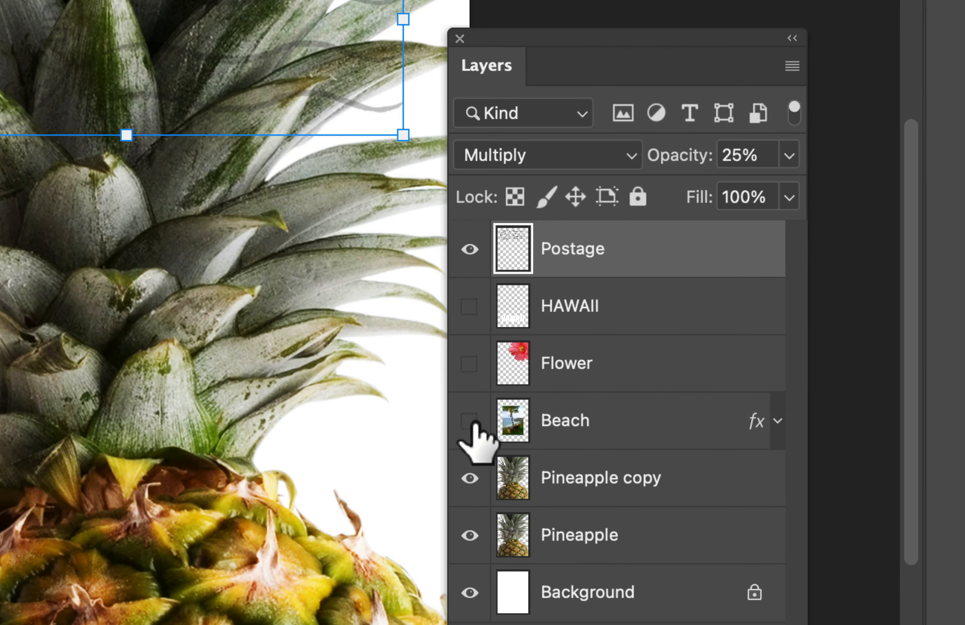
Show the Beach layer and use Free Transform to scale it proportionally to about 51%, keeping its upper-left corner in place.
{"action": "left_click", "coordinate": [469, 421]}
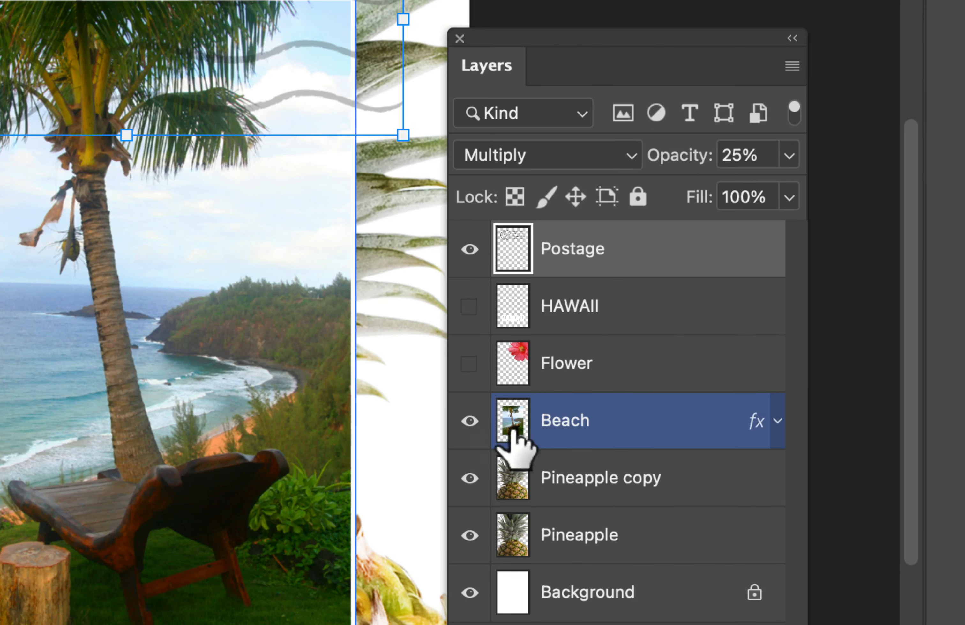
{"action": "left_click", "coordinate": [629, 431]}
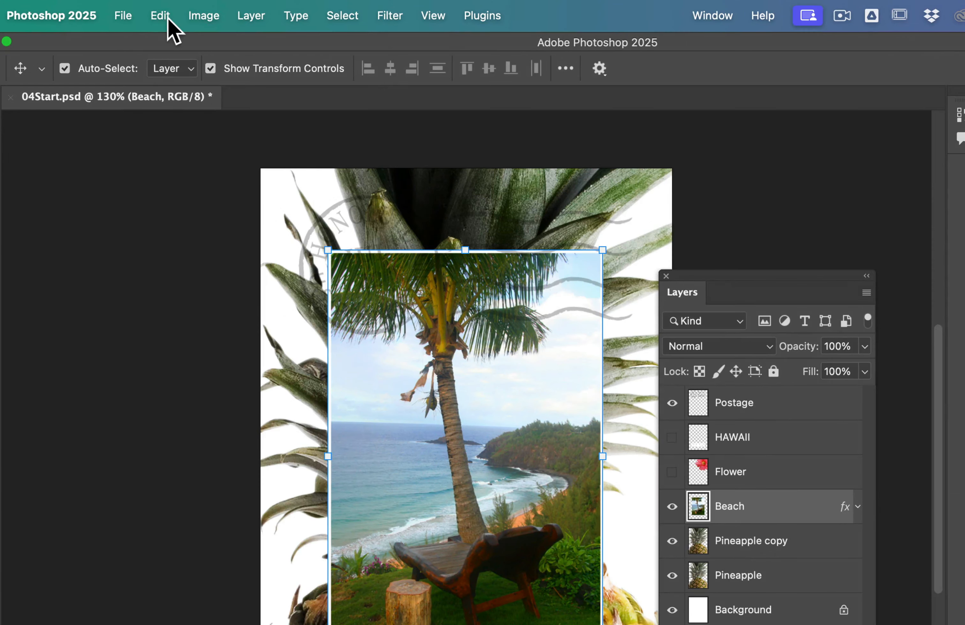
{"action": "left_click", "coordinate": [155, 12]}
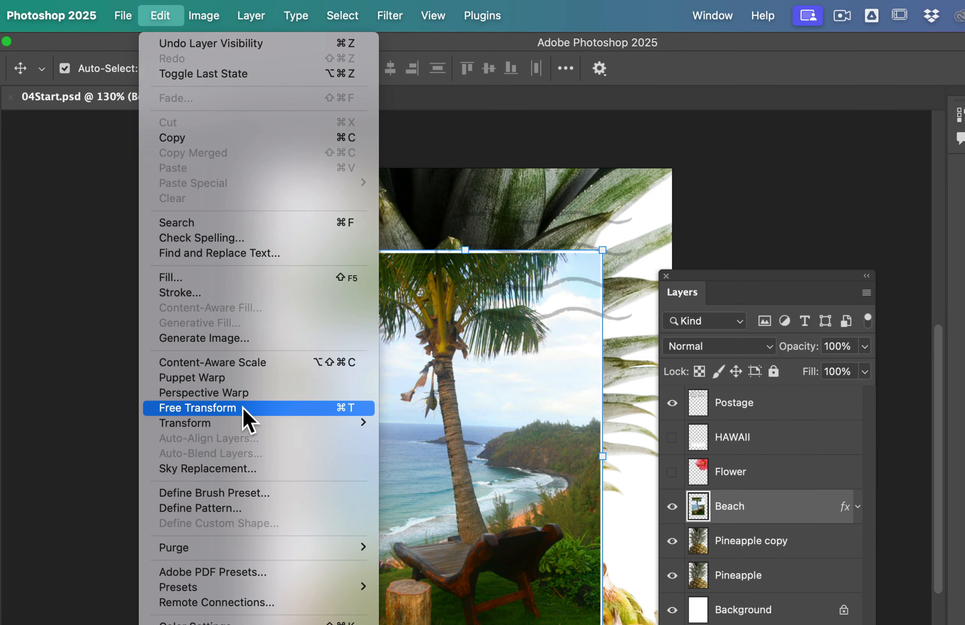
{"action": "left_click", "coordinate": [359, 409]}
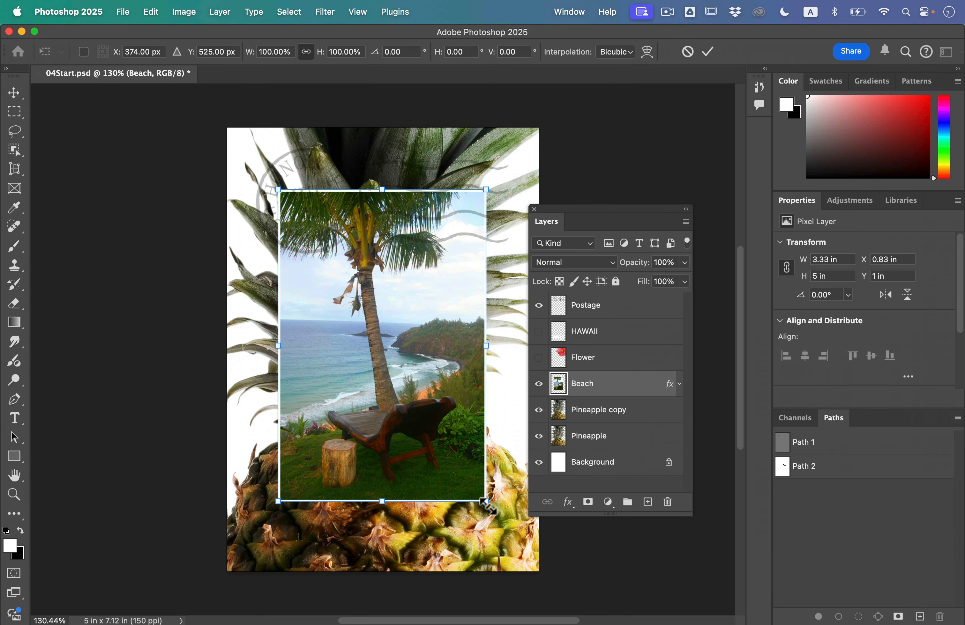
{"action": "left_click_drag", "start_coordinate": [490, 507], "coordinate": [465, 481]}
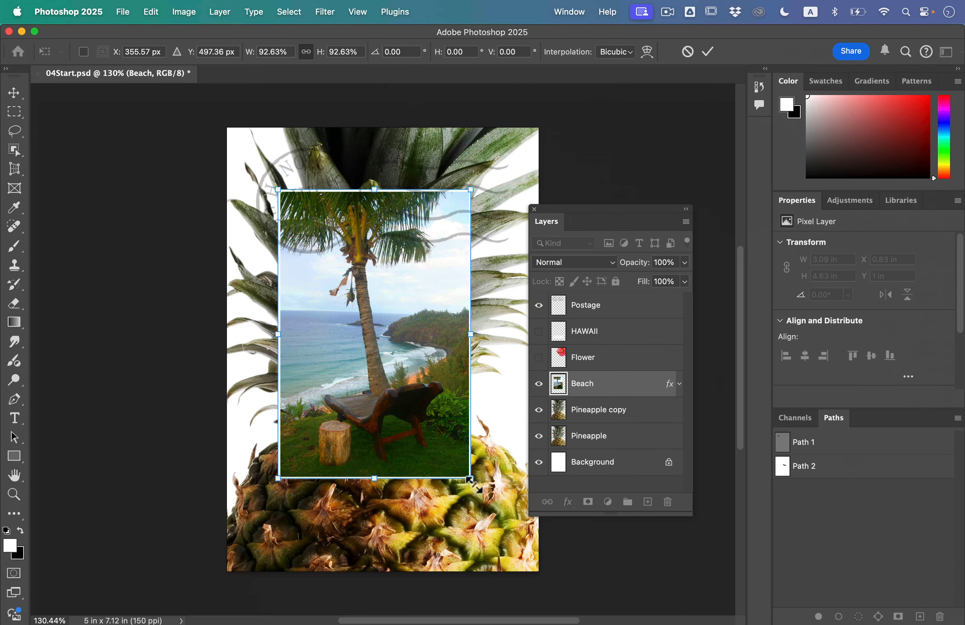
{"action": "left_click_drag", "start_coordinate": [474, 484], "coordinate": [368, 368]}
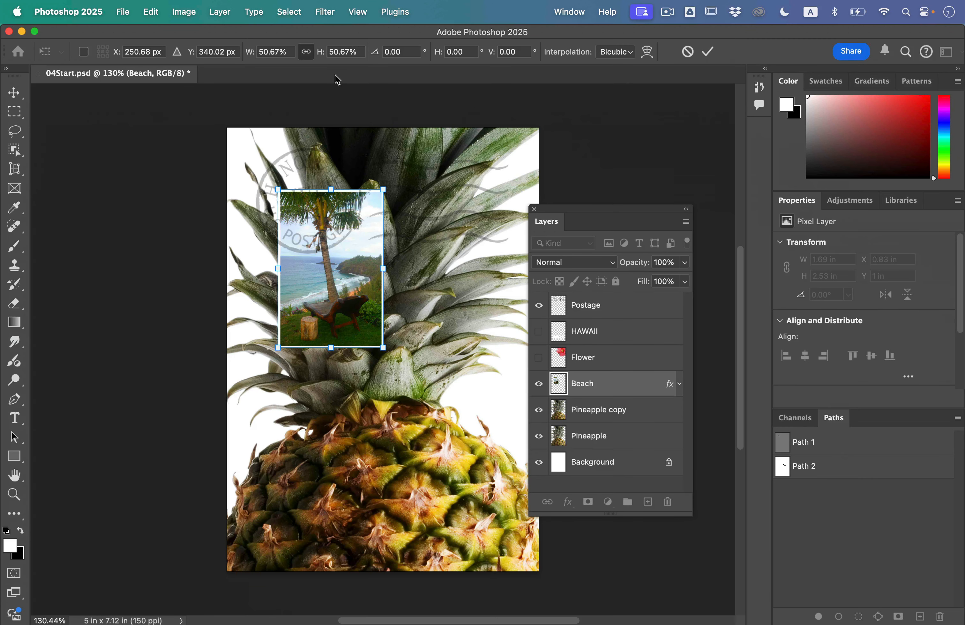
Rotate the beach photo clockwise until its bounds measure about 2.29 by 2.89 in, and commit the transformation.
{"action": "left_click_drag", "start_coordinate": [398, 182], "coordinate": [414, 204]}
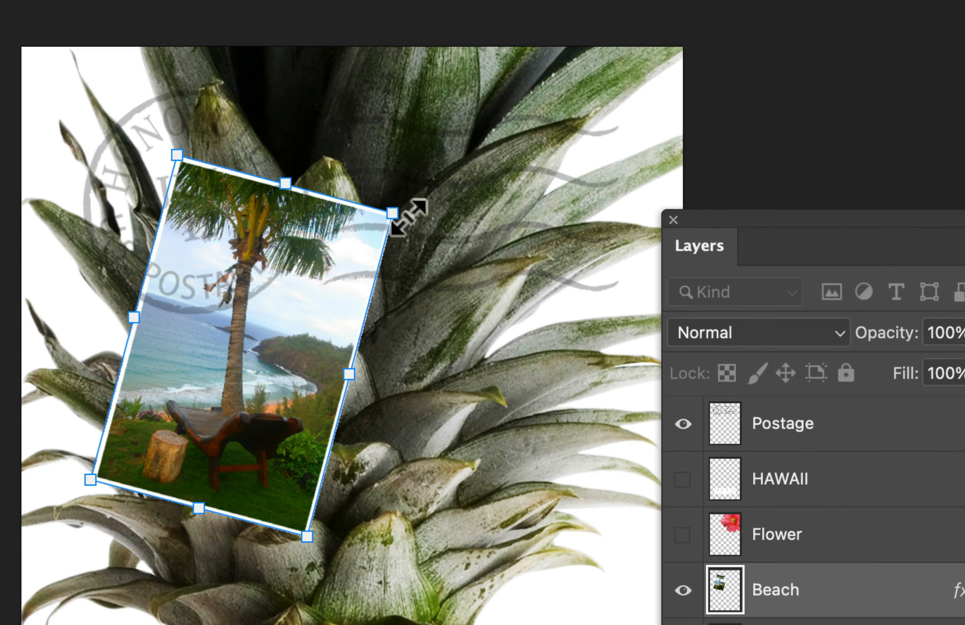
{"action": "mouse_move", "coordinate": [413, 208]}
{"action": "left_mouse_down"}
{"action": "mouse_move", "coordinate": [416, 215]}
{"action": "mouse_move", "coordinate": [408, 202]}
{"action": "left_mouse_up"}
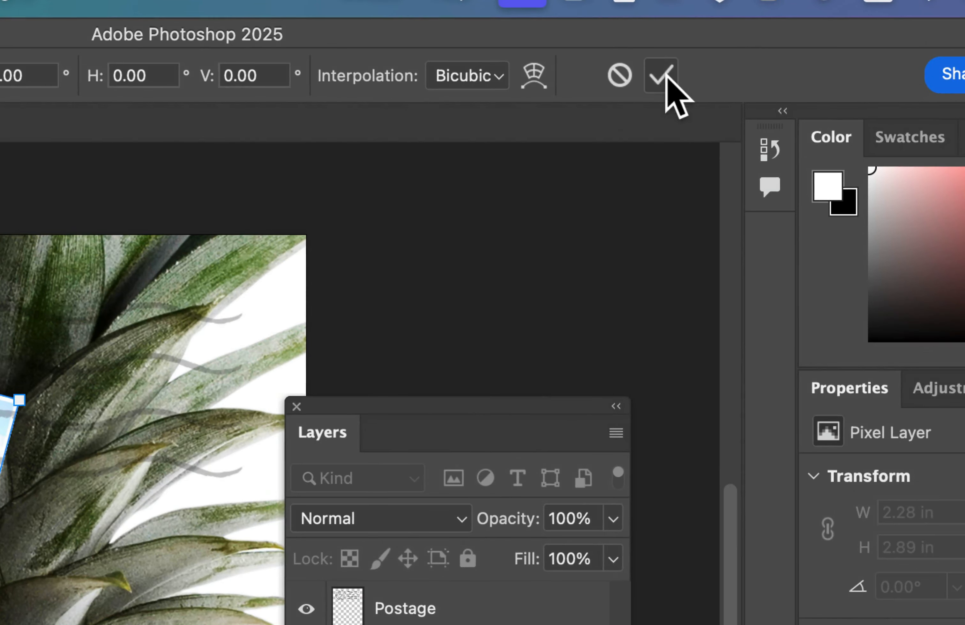
{"action": "left_click", "coordinate": [708, 51]}
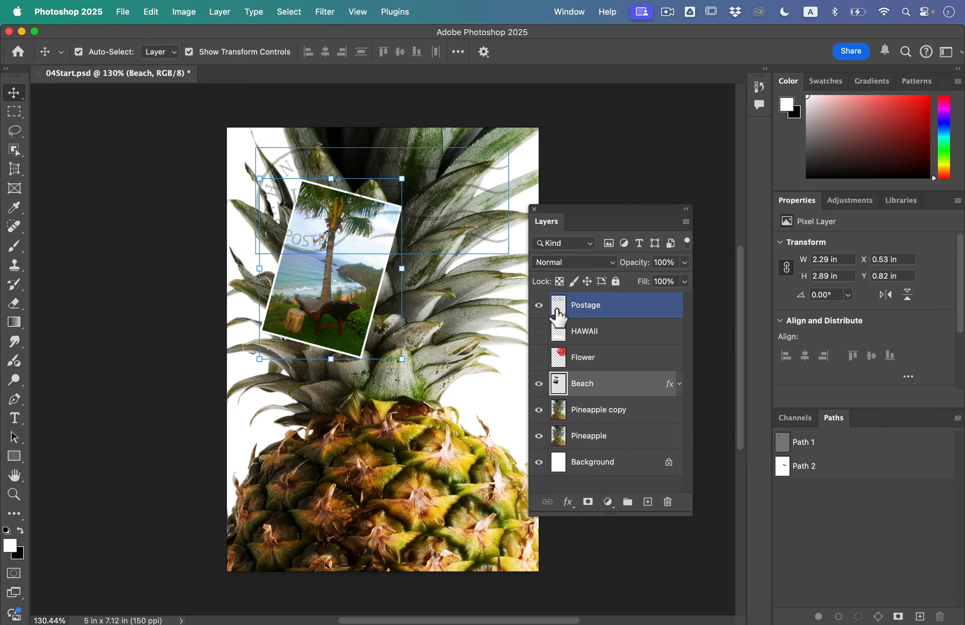
Show the Flower layer and shift the tilted beach photo slightly down and left beneath the flower.
{"action": "left_click", "coordinate": [539, 358]}
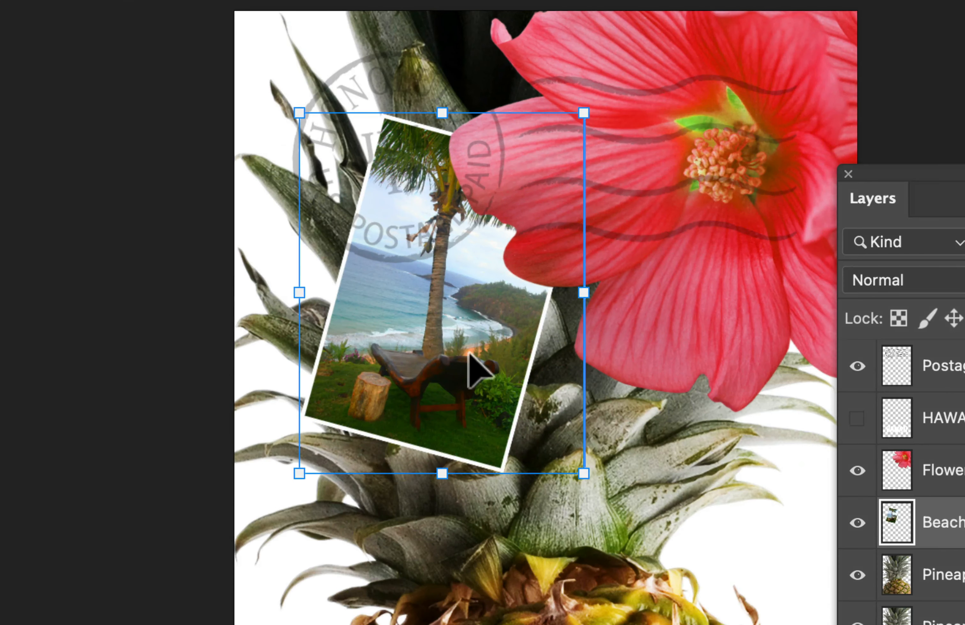
{"action": "left_click_drag", "start_coordinate": [345, 303], "coordinate": [326, 324]}
{"action": "left_click_drag", "start_coordinate": [428, 401], "coordinate": [451, 410]}
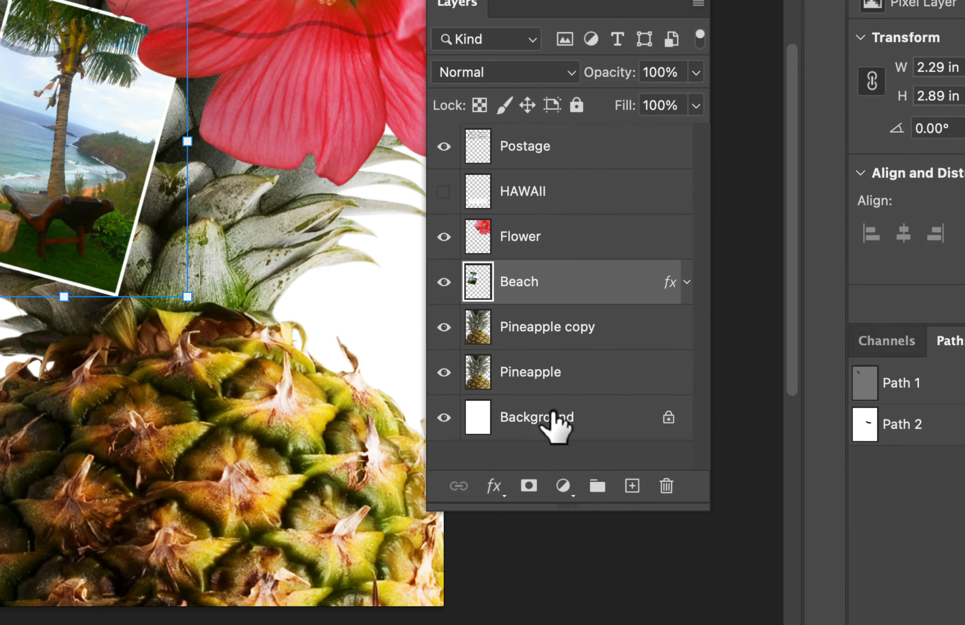
Add a new layer directly above the Background layer and name it Clouds.
{"action": "left_click", "coordinate": [556, 426]}
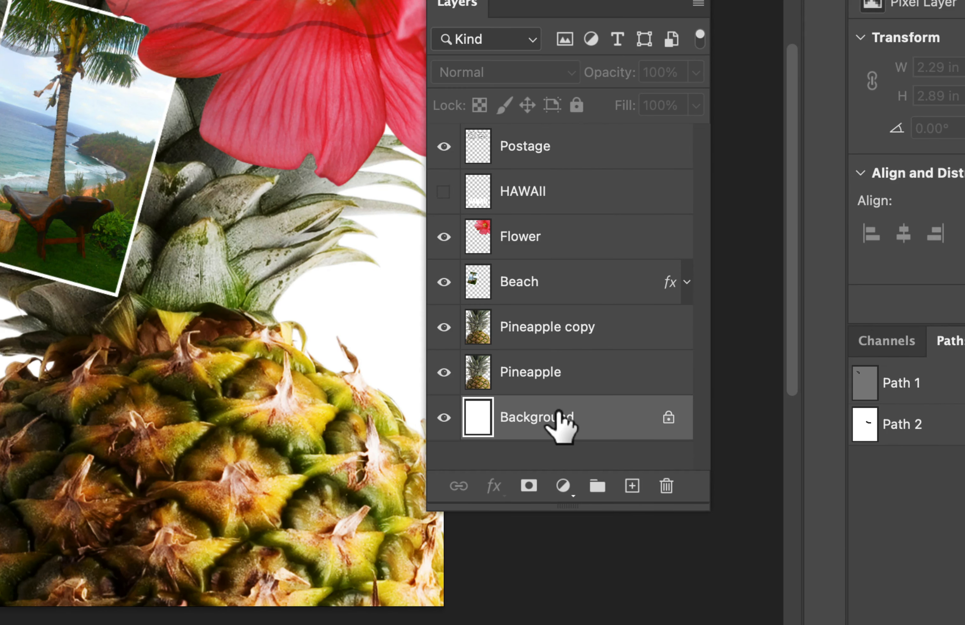
{"action": "left_click", "coordinate": [632, 486]}
{"action": "double_click", "coordinate": [521, 418]}
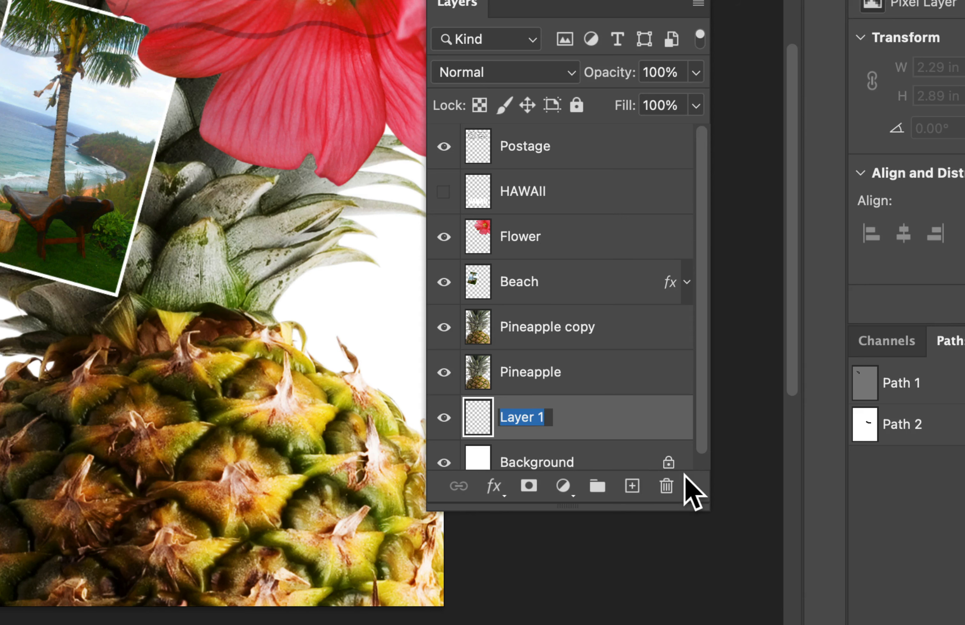
{"action": "type", "text": "Clouds"}
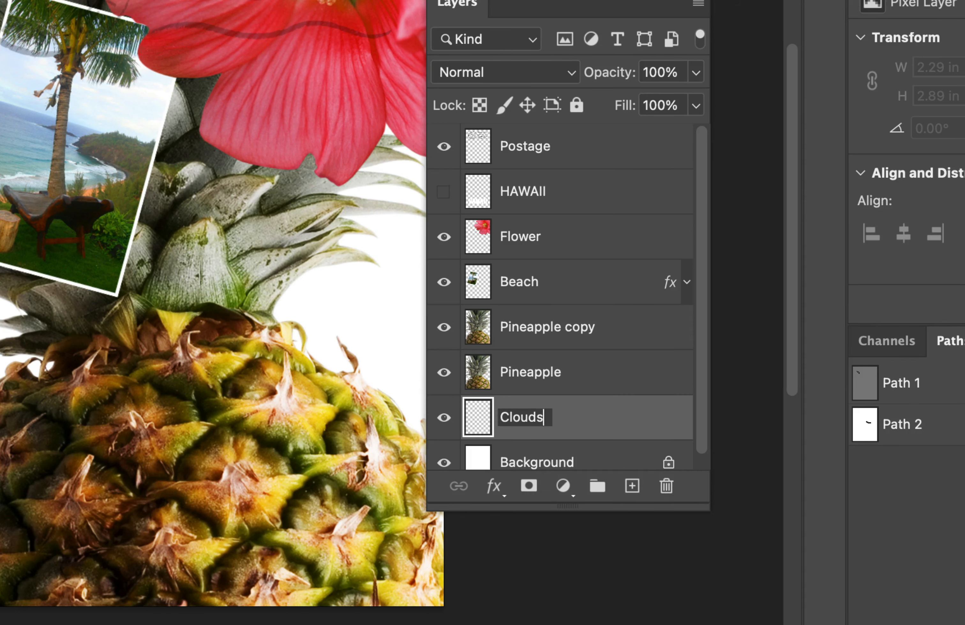
{"action": "key", "text": "Return"}
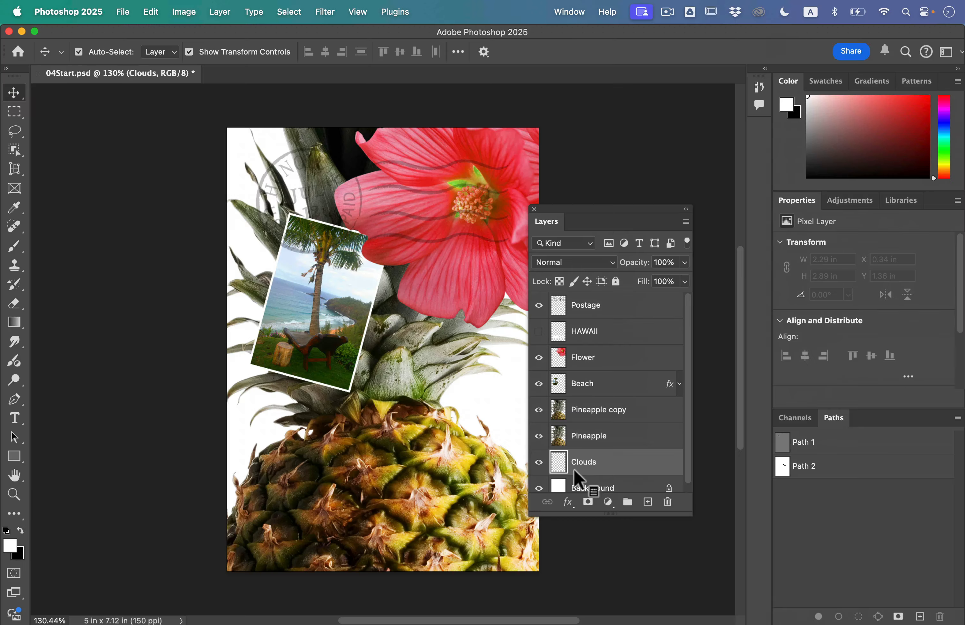
Set the foreground color to a blue with RGB values 48, 138, 174.
{"action": "left_click", "coordinate": [369, 341]}
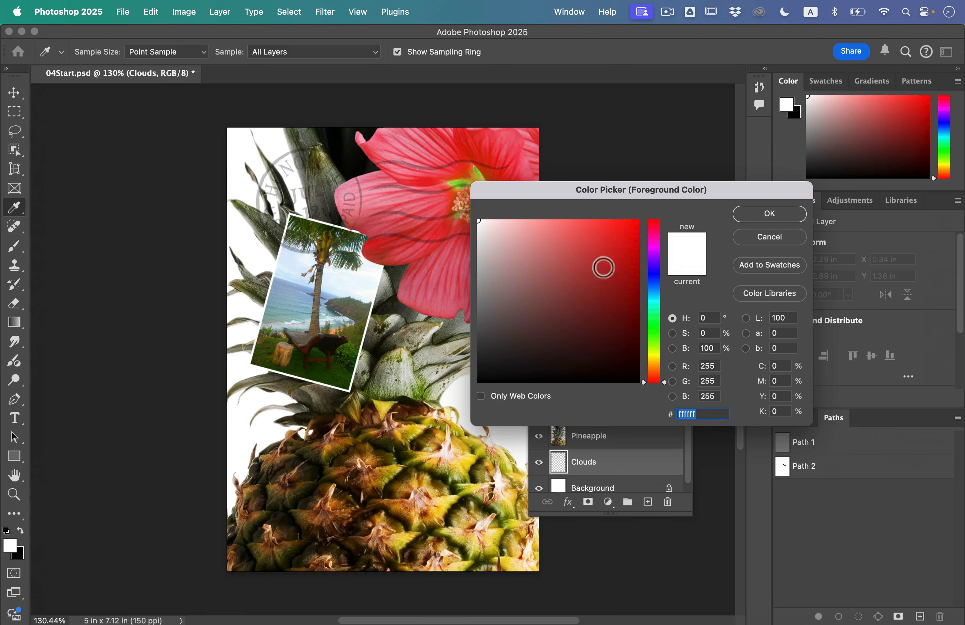
{"action": "left_click_drag", "start_coordinate": [609, 203], "coordinate": [484, 202]}
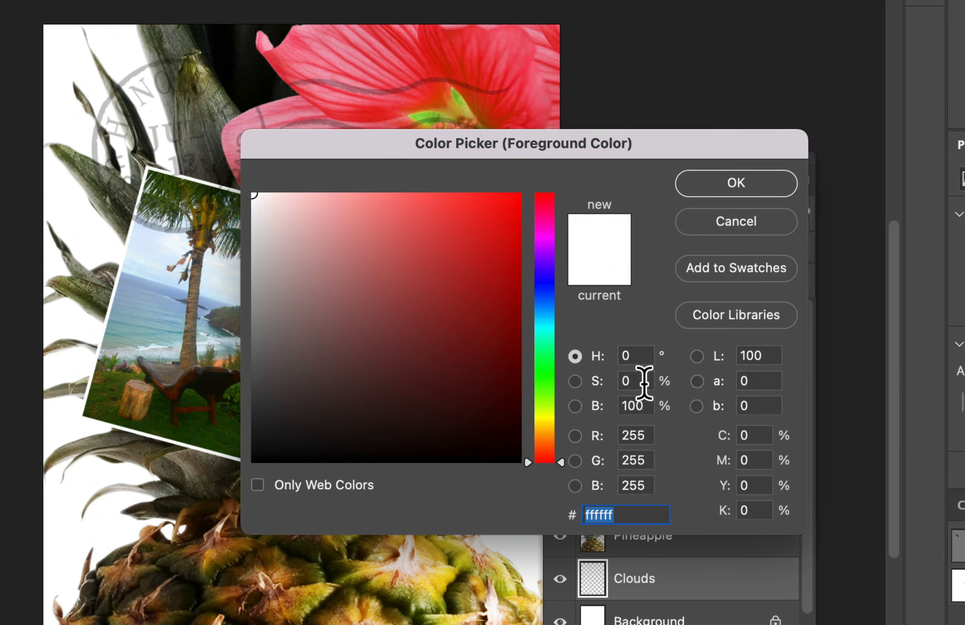
{"action": "double_click", "coordinate": [644, 436]}
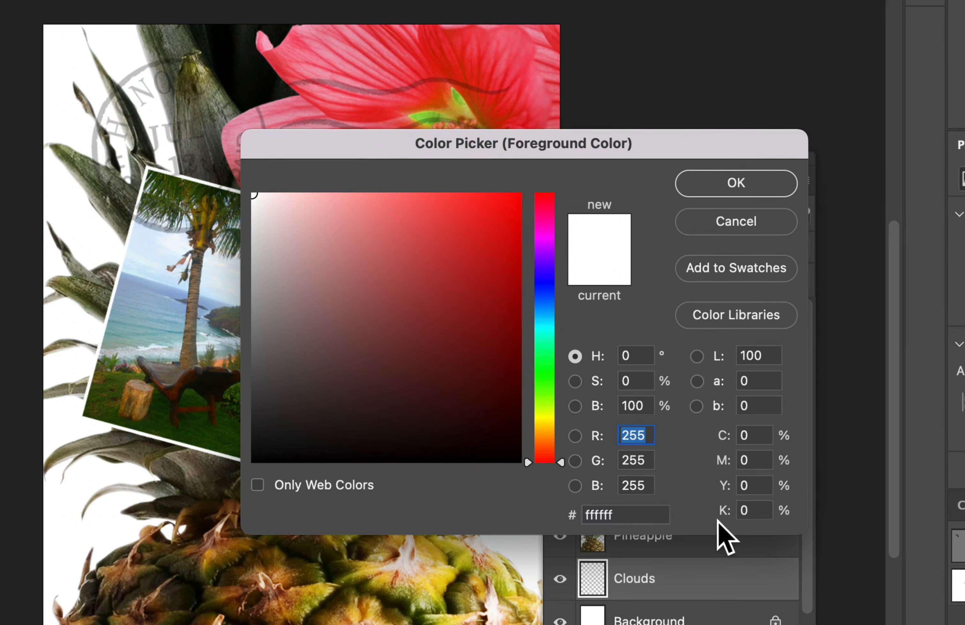
{"action": "type", "text": "48"}
{"action": "key", "text": "Tab"}
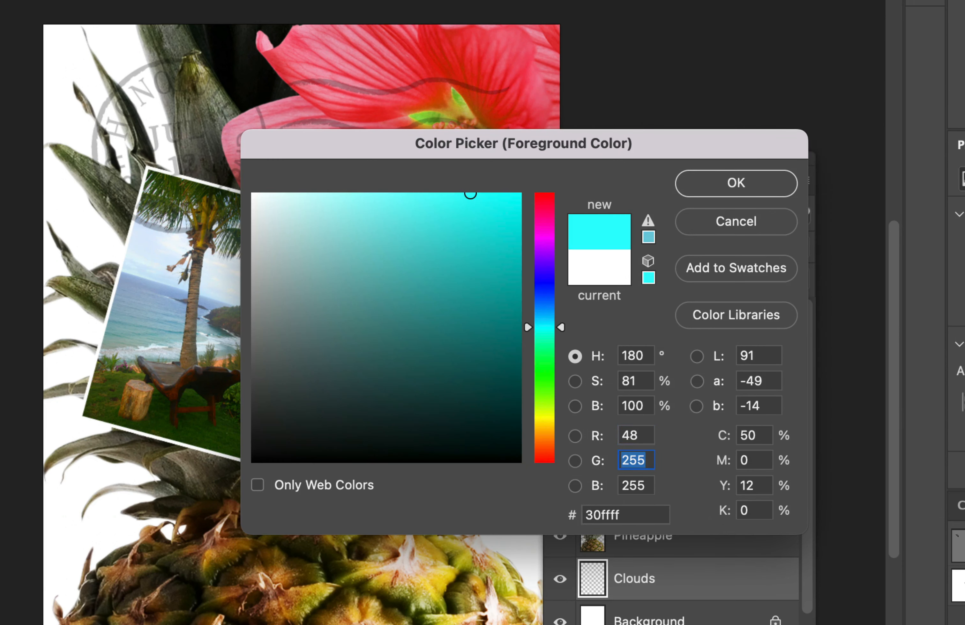
{"action": "type", "text": "1"}
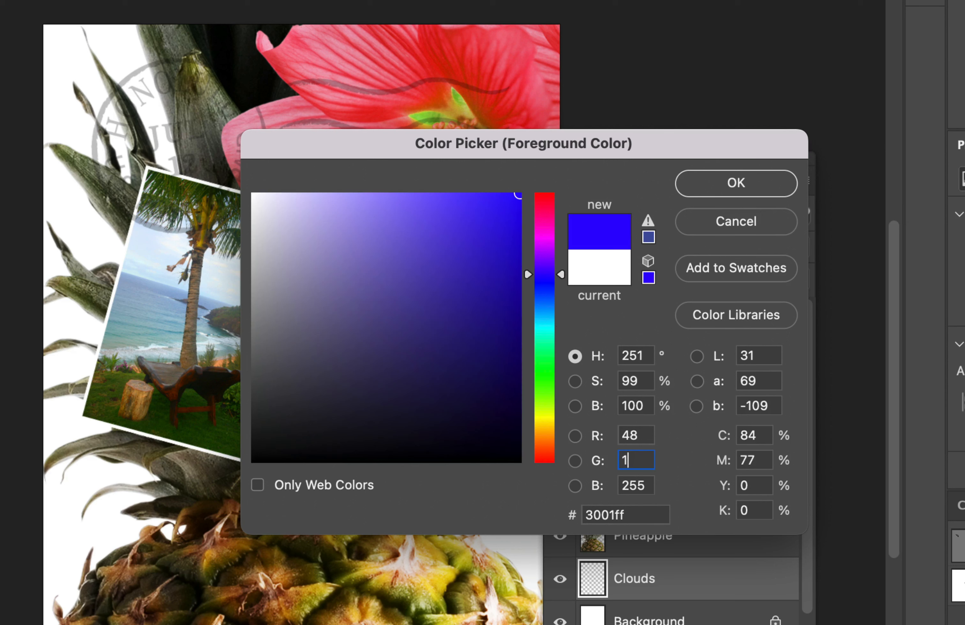
{"action": "type", "text": "38"}
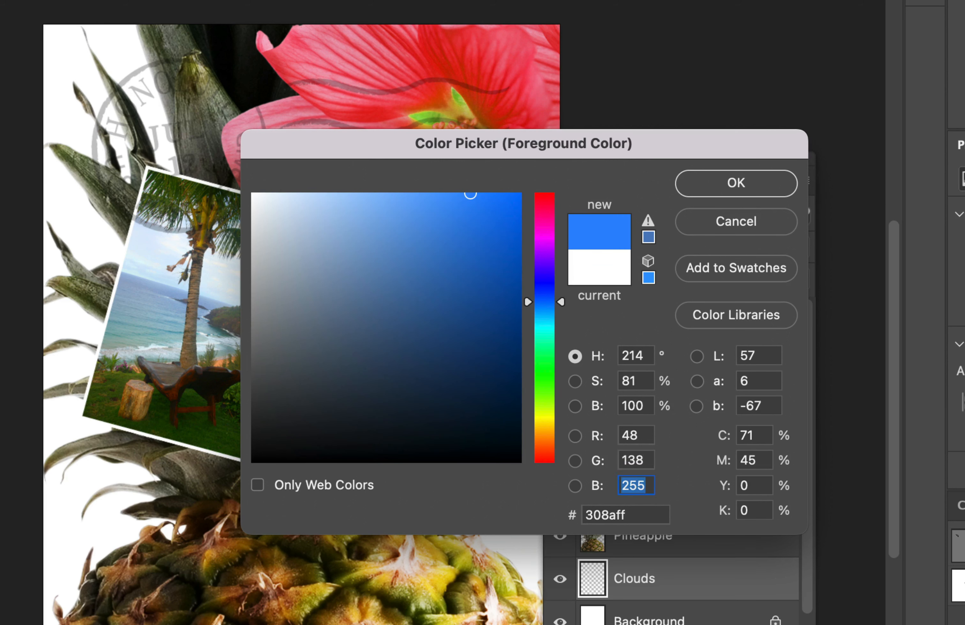
{"action": "type", "text": "174"}
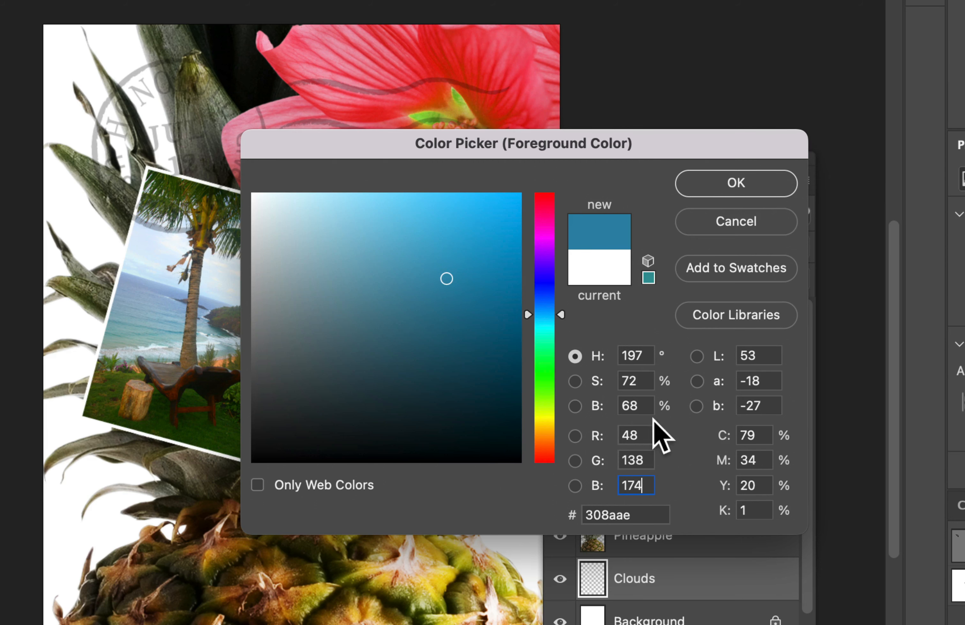
{"action": "left_click", "coordinate": [717, 173]}
{"action": "left_click", "coordinate": [461, 243]}
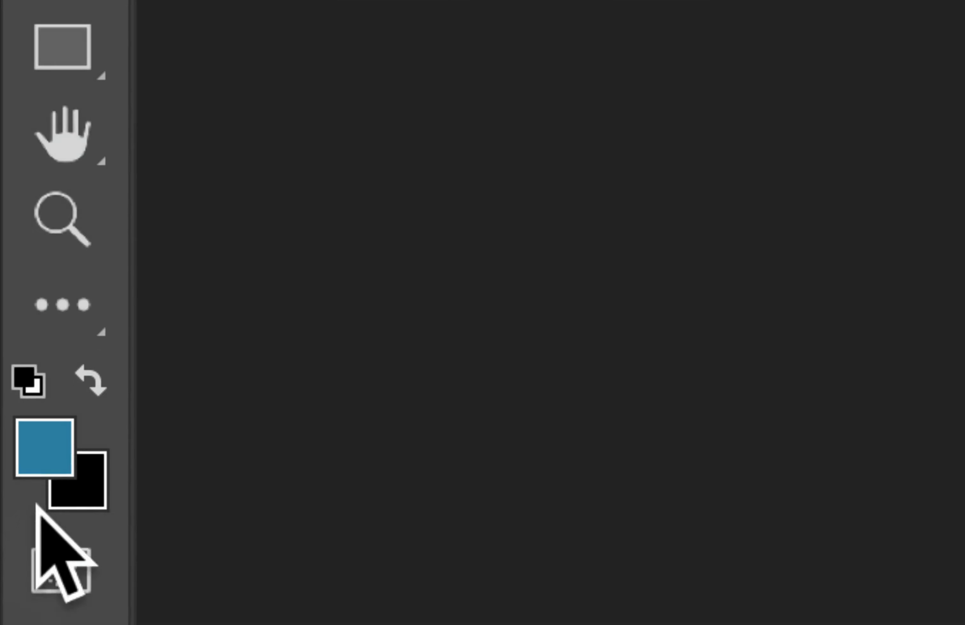
Set the background color to white (ffffff).
{"action": "left_click", "coordinate": [97, 502]}
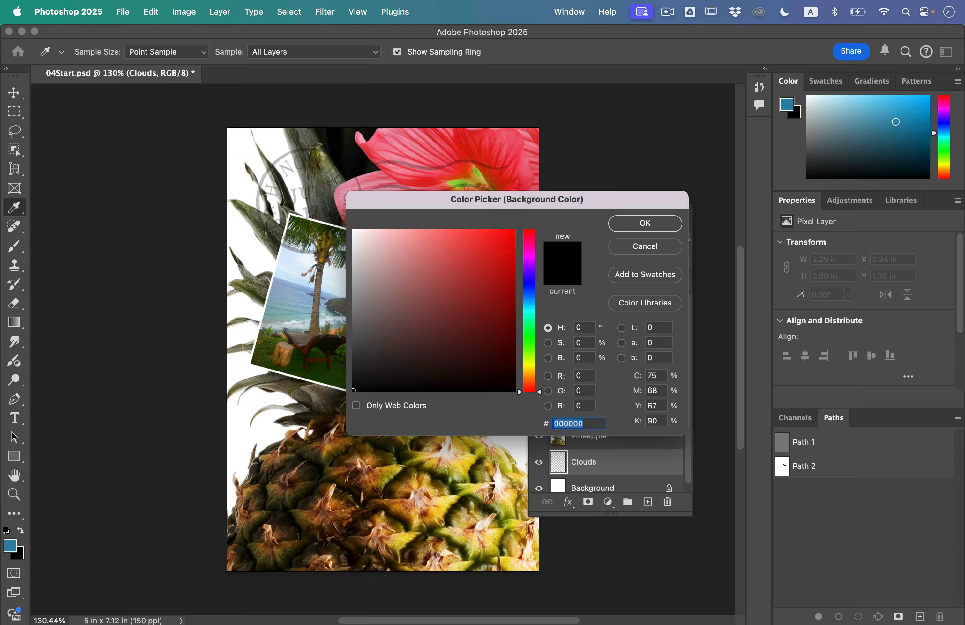
{"action": "type", "text": "ffffff"}
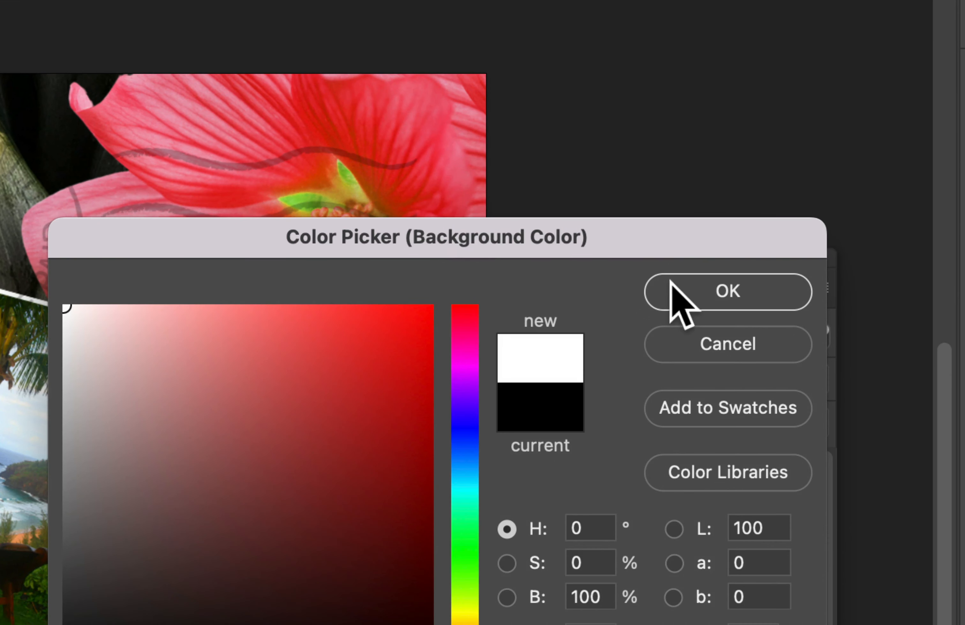
{"action": "left_click", "coordinate": [674, 289]}
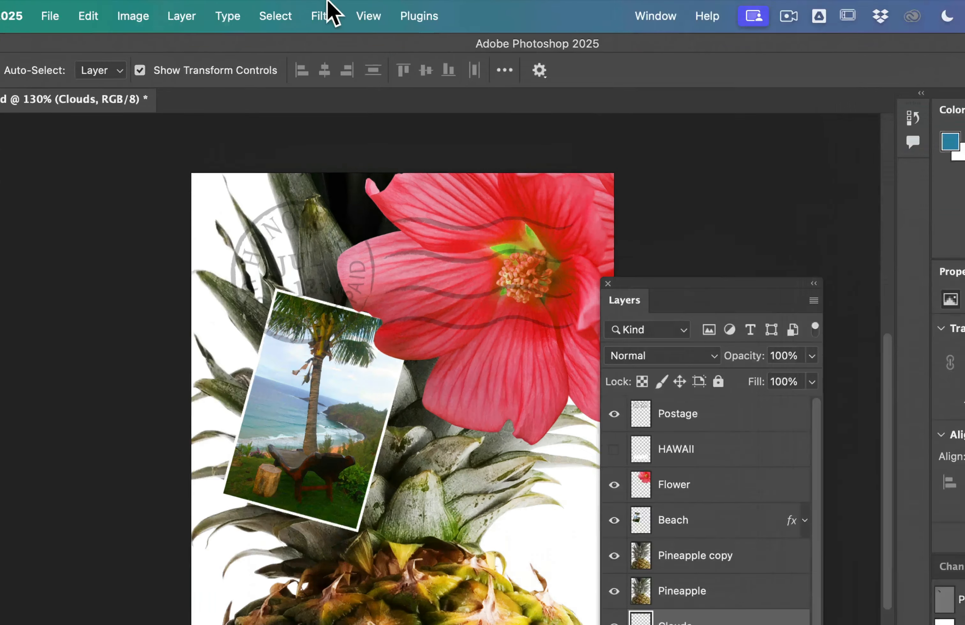
Apply the Render Clouds filter to the Clouds layer.
{"action": "left_click", "coordinate": [329, 11]}
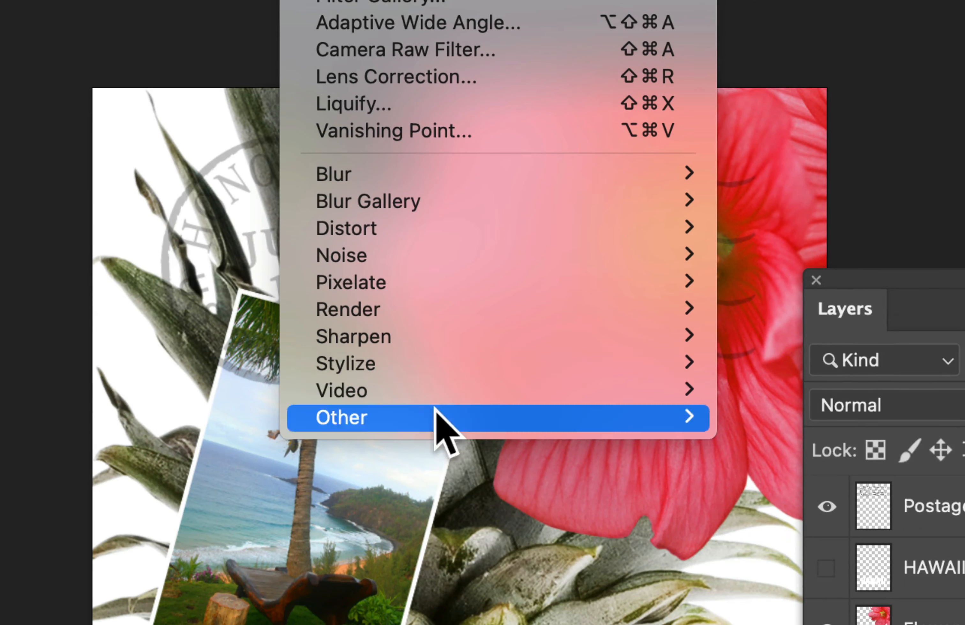
{"action": "mouse_move", "coordinate": [433, 308]}
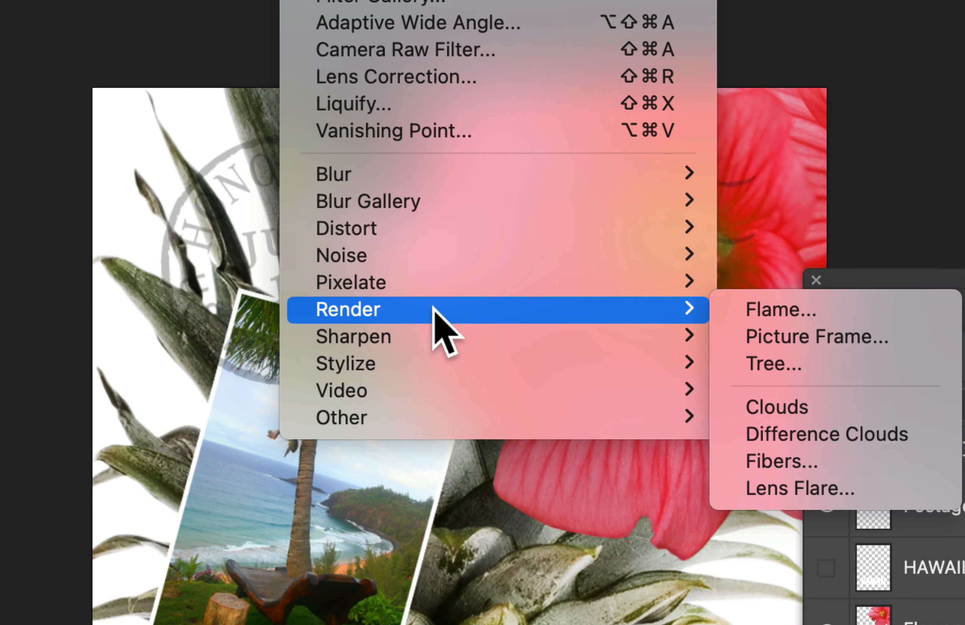
{"action": "left_click", "coordinate": [825, 402]}
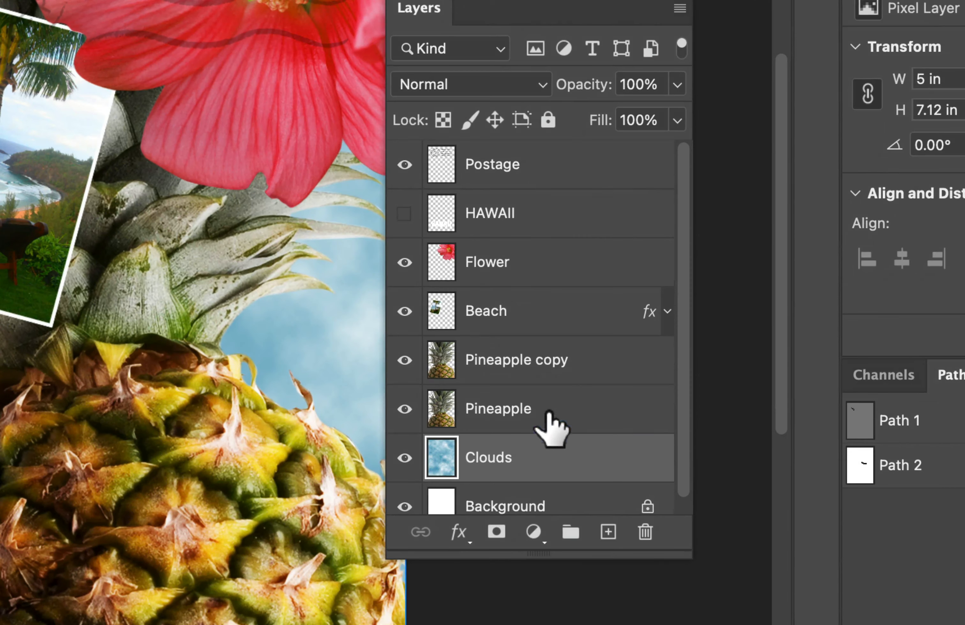
Select the Pineapple copy layer, then arrange the Finder window of the Lesson04 folder and the Photoshop window side by side.
{"action": "left_click", "coordinate": [582, 362]}
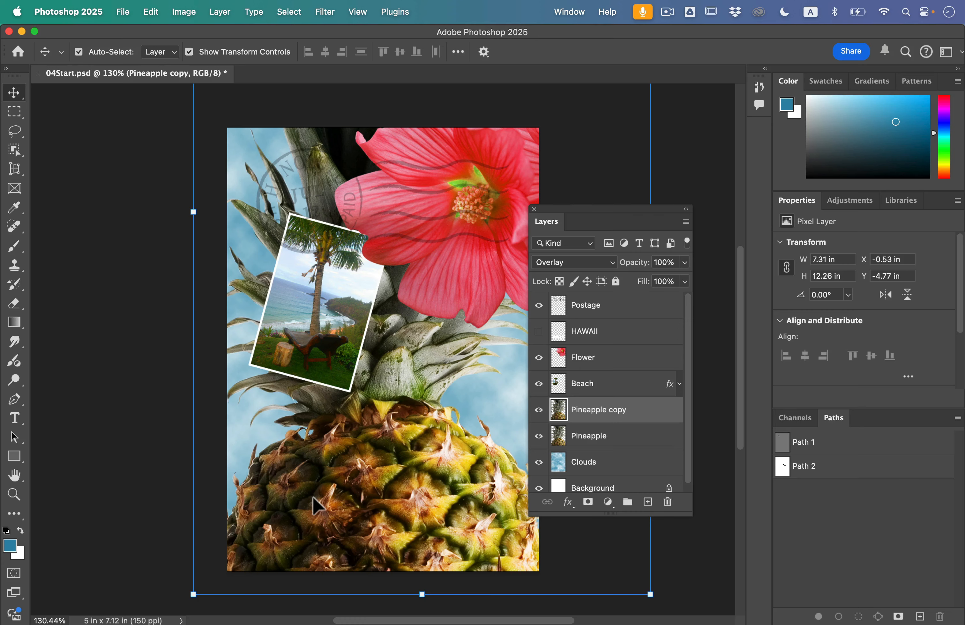
{"action": "key", "text": "ctrl+Up"}
{"action": "left_click", "coordinate": [295, 398]}
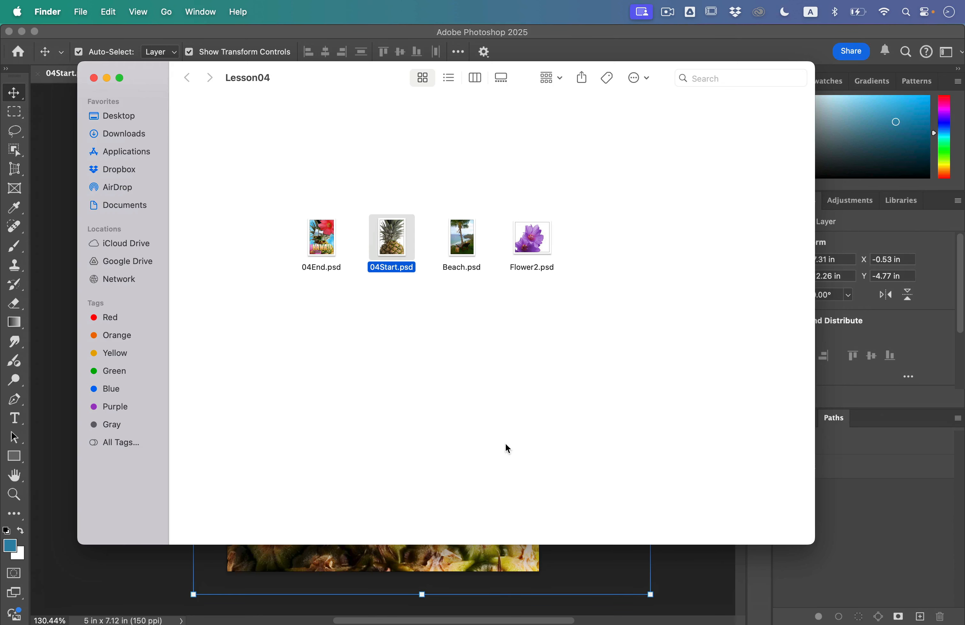
{"action": "left_click", "coordinate": [835, 479]}
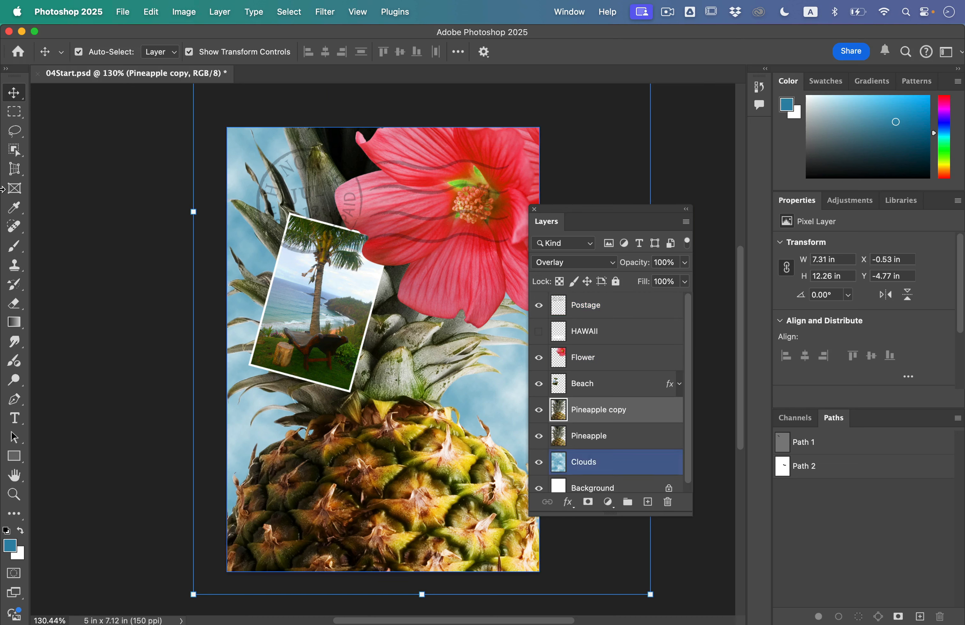
{"action": "left_click_drag", "start_coordinate": [1, 217], "coordinate": [299, 219]}
{"action": "left_click", "coordinate": [273, 138]}
{"action": "left_click_drag", "start_coordinate": [343, 80], "coordinate": [79, 93]}
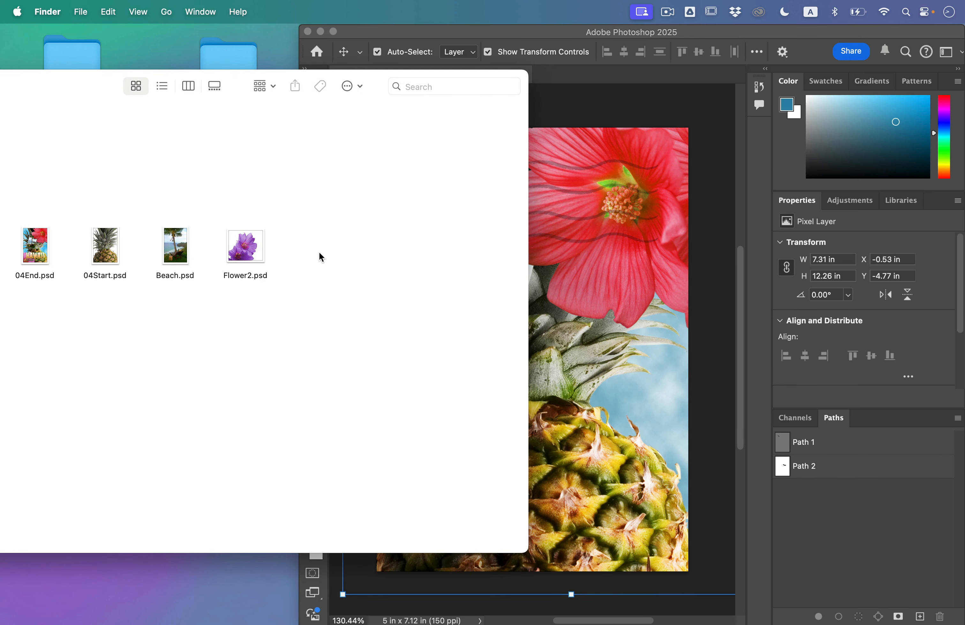
{"action": "left_click", "coordinate": [597, 126]}
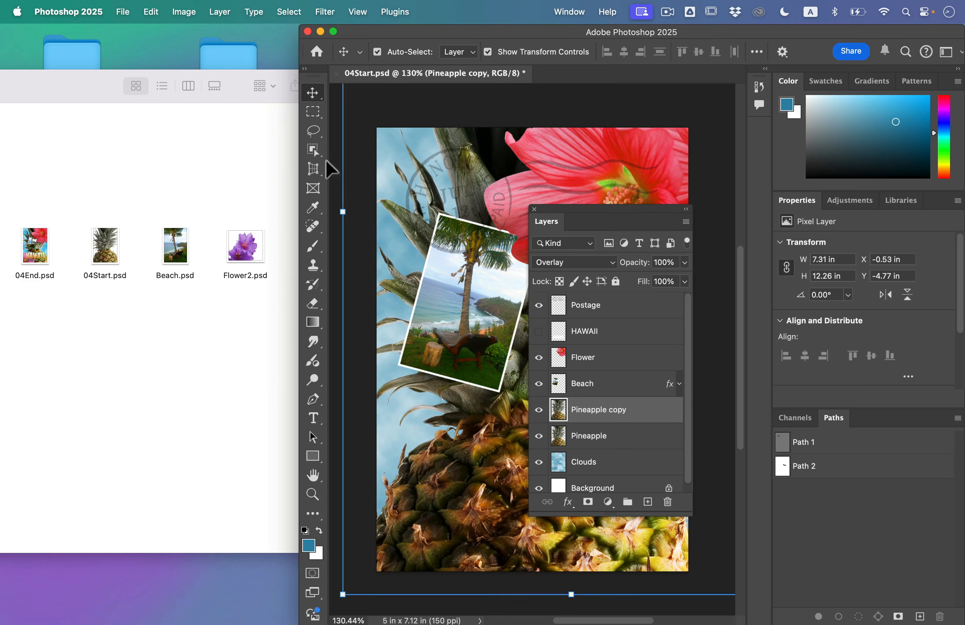
{"action": "left_click_drag", "start_coordinate": [300, 171], "coordinate": [330, 180]}
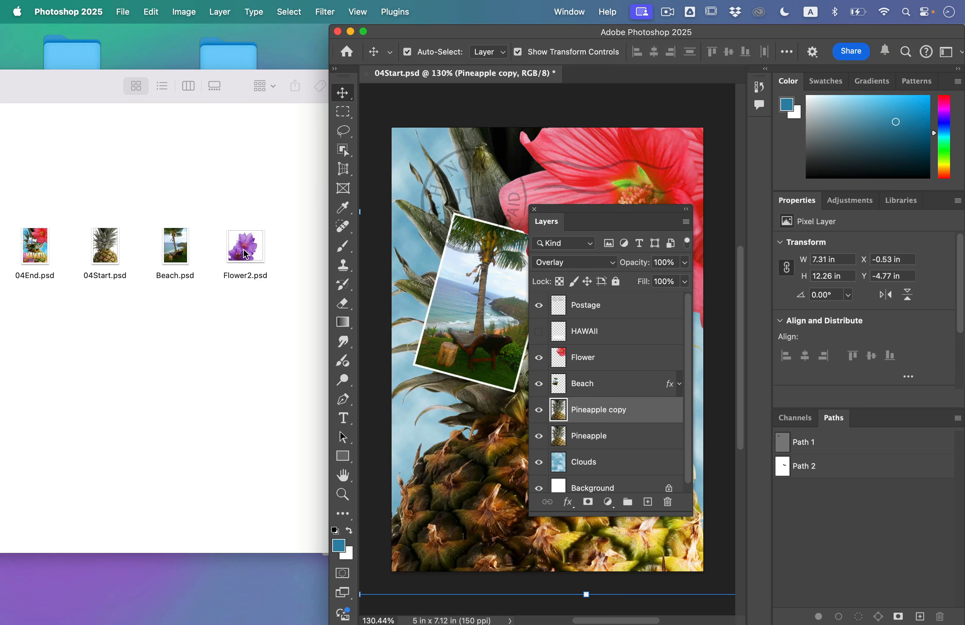
Place Flower2.psd from the Lesson04 folder into the postcard, then widen the Photoshop window again and move the Layers panel off the artwork.
{"action": "left_click_drag", "start_coordinate": [242, 244], "coordinate": [432, 317]}
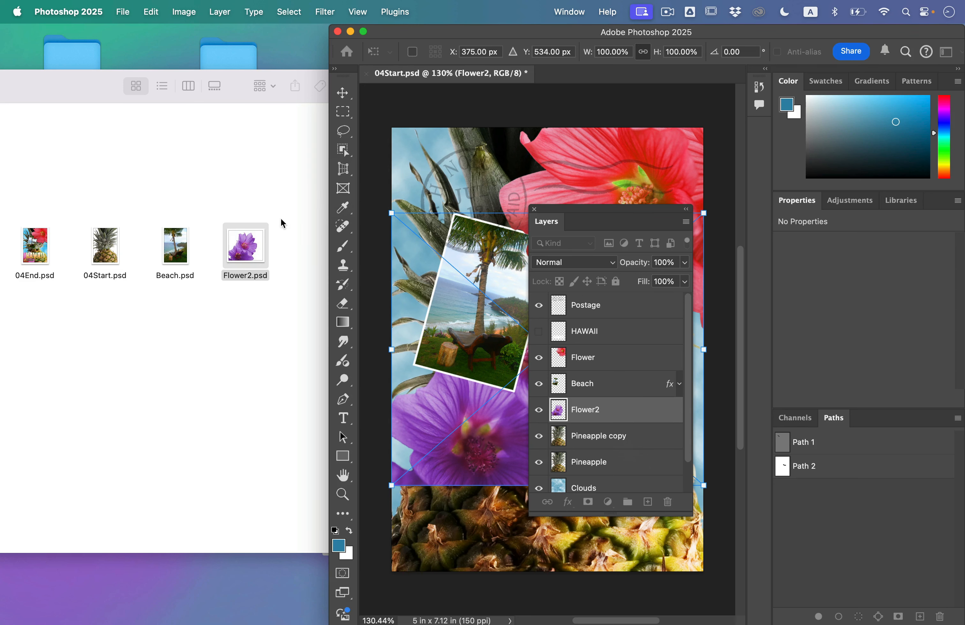
{"action": "left_click_drag", "start_coordinate": [329, 238], "coordinate": [1, 222]}
{"action": "left_click_drag", "start_coordinate": [572, 210], "coordinate": [658, 213]}
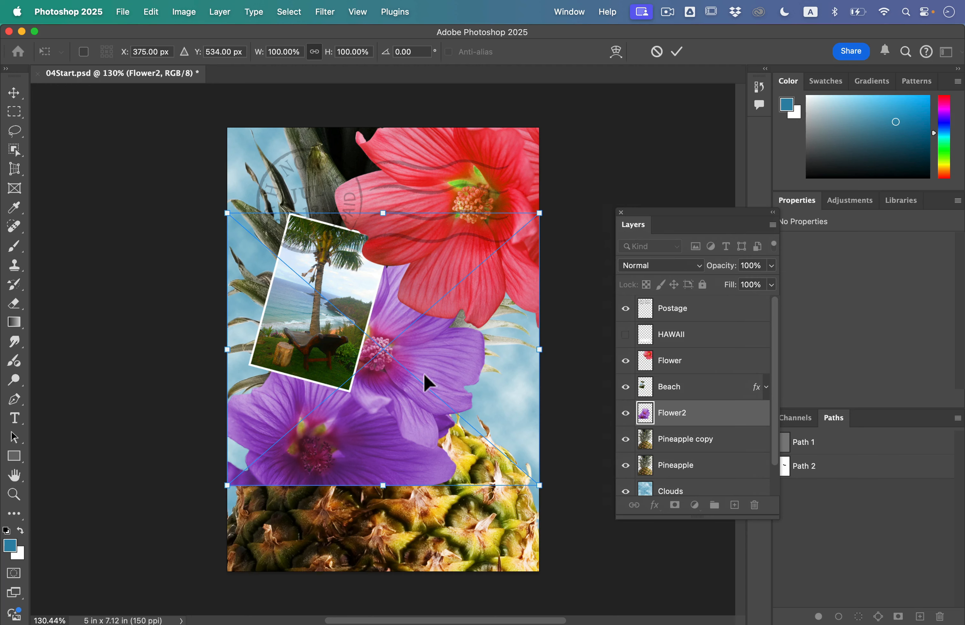
Commit the placed purple flower and move it into the postcard's lower-left corner, at about X -1.51 in, Y 4.42 in.
{"action": "left_click_drag", "start_coordinate": [423, 374], "coordinate": [396, 478]}
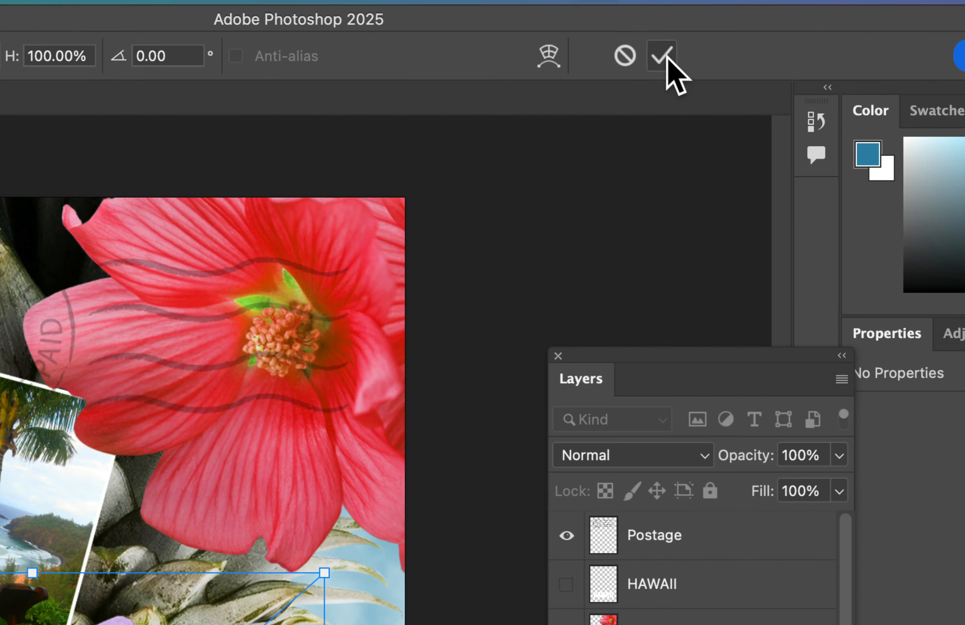
{"action": "left_click", "coordinate": [677, 52]}
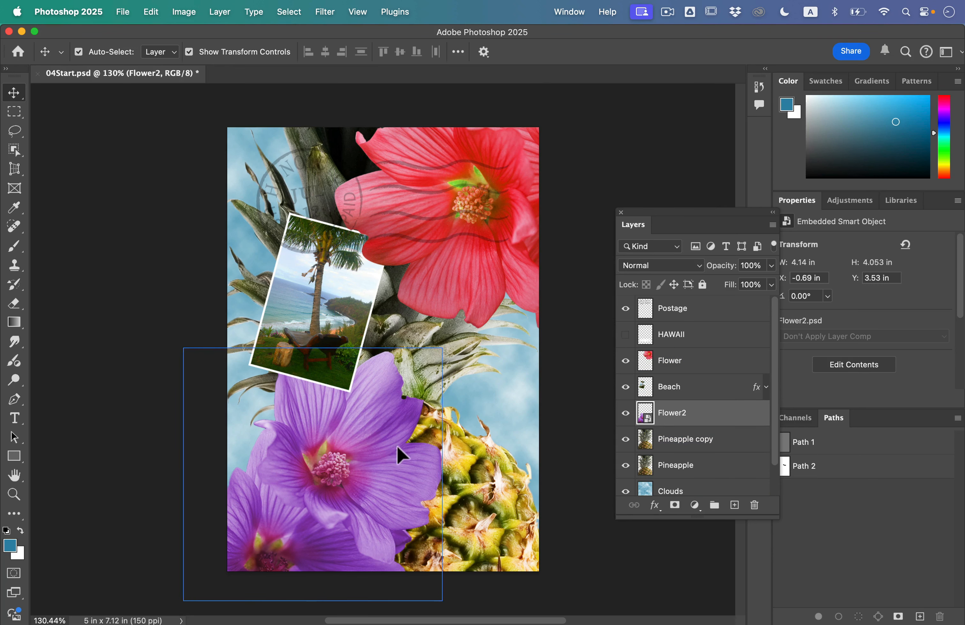
{"action": "left_click_drag", "start_coordinate": [397, 448], "coordinate": [347, 503]}
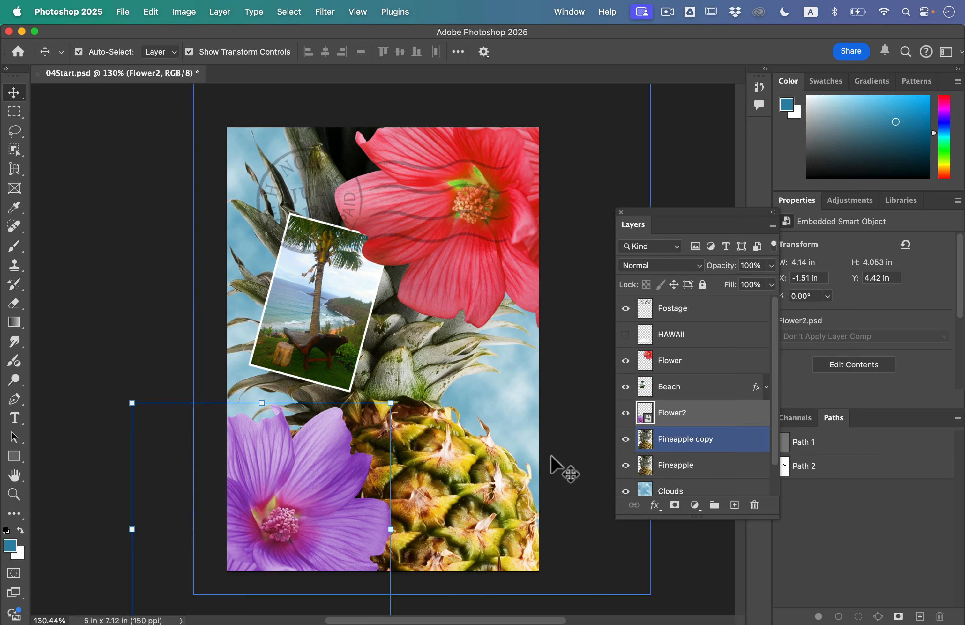
Show the HAWAII layer and make it the selected layer.
{"action": "left_click", "coordinate": [712, 361]}
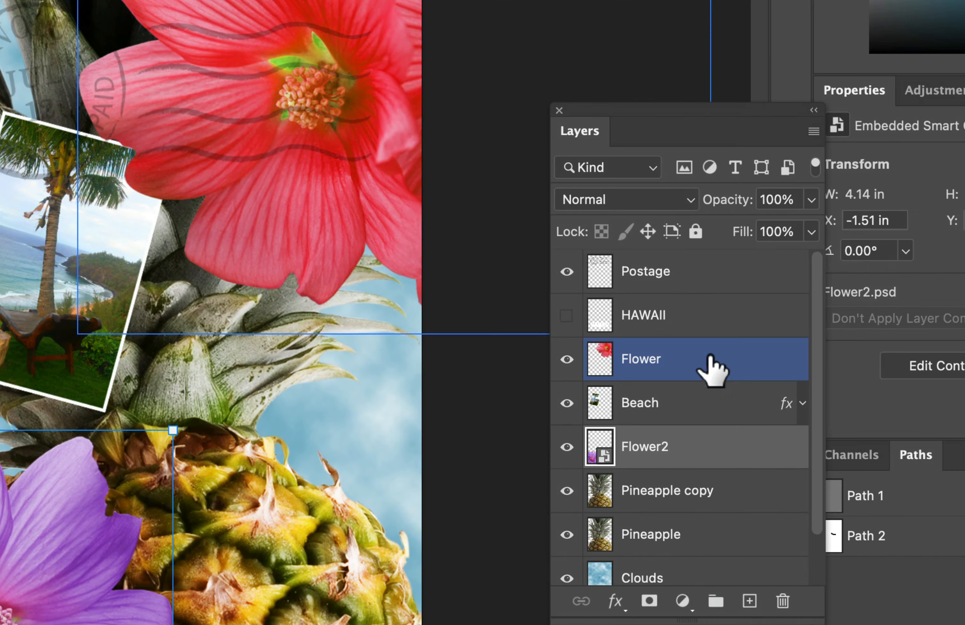
{"action": "left_click", "coordinate": [713, 328]}
{"action": "left_click", "coordinate": [569, 317]}
{"action": "left_click_drag", "start_coordinate": [576, 319], "coordinate": [681, 360]}
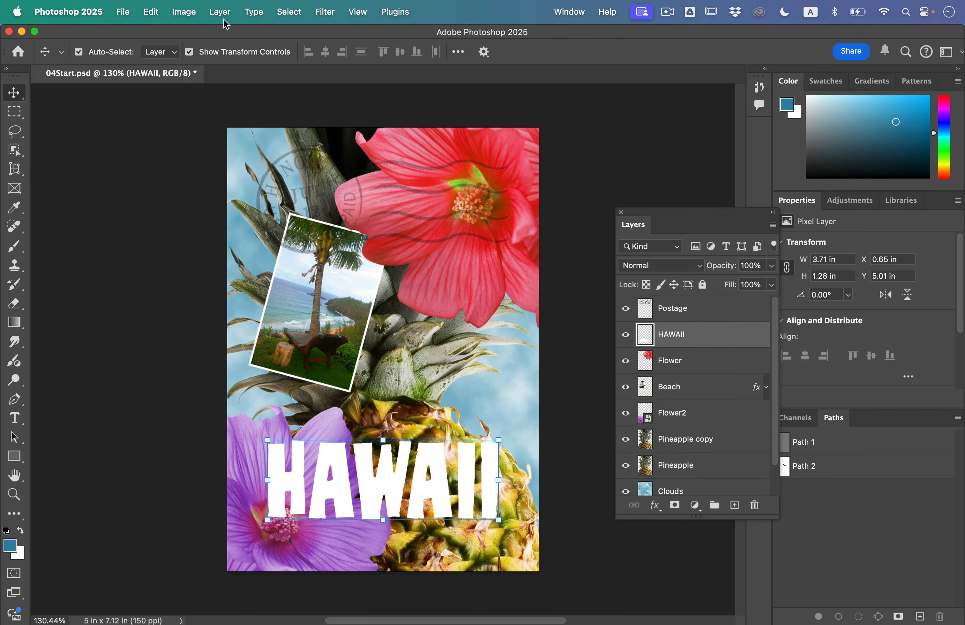
Deselect all layers so that none is active.
{"action": "left_click", "coordinate": [293, 7]}
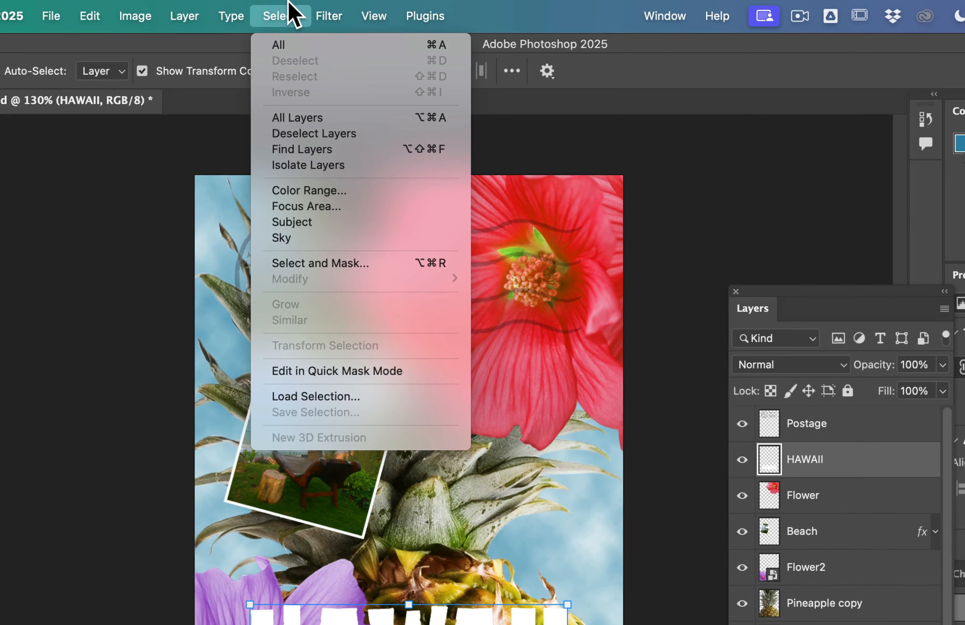
{"action": "left_click", "coordinate": [322, 134]}
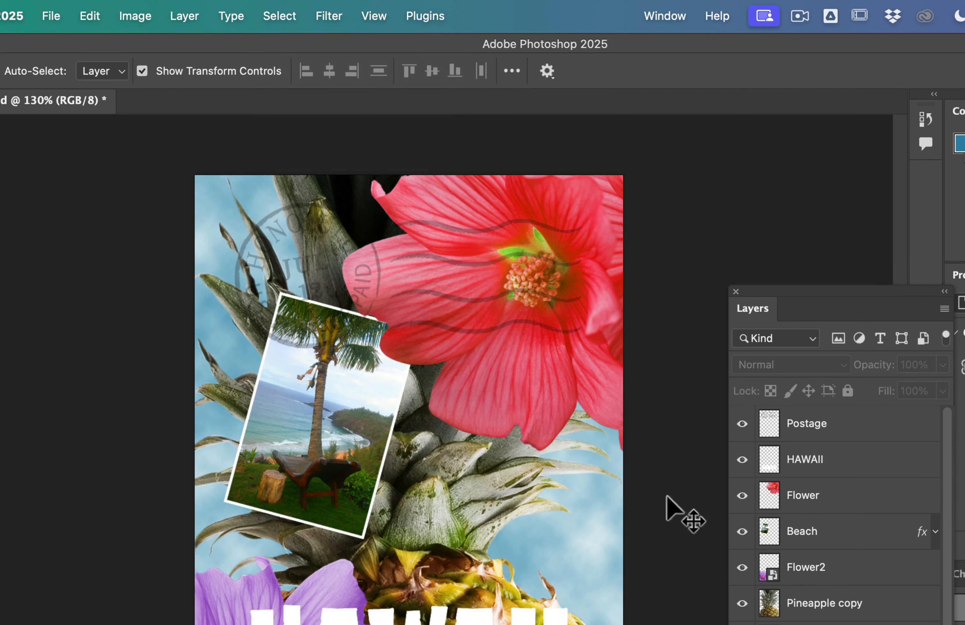
{"action": "left_click", "coordinate": [855, 525]}
{"action": "left_click", "coordinate": [812, 495]}
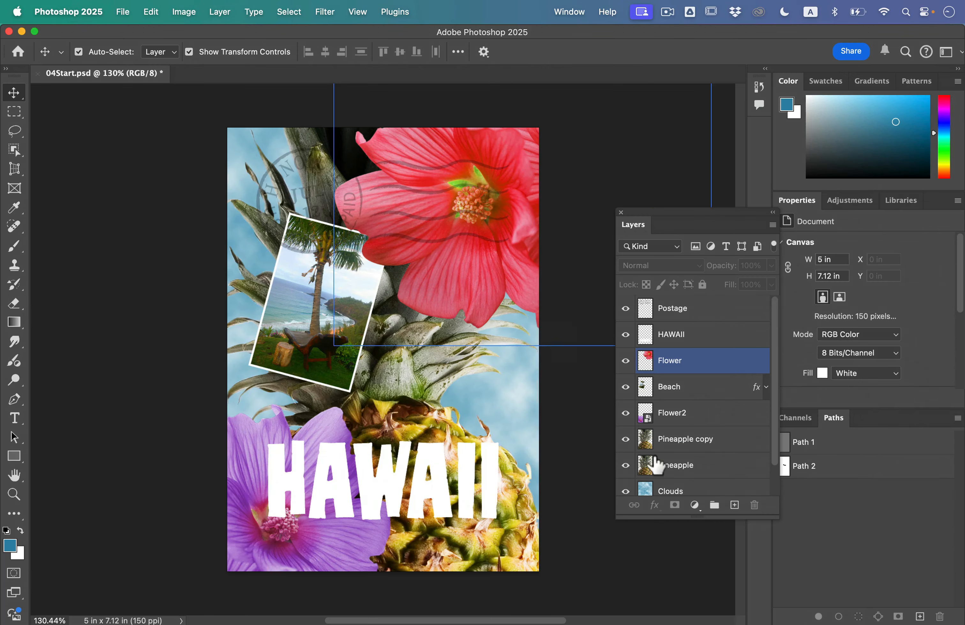
{"action": "left_click", "coordinate": [577, 474]}
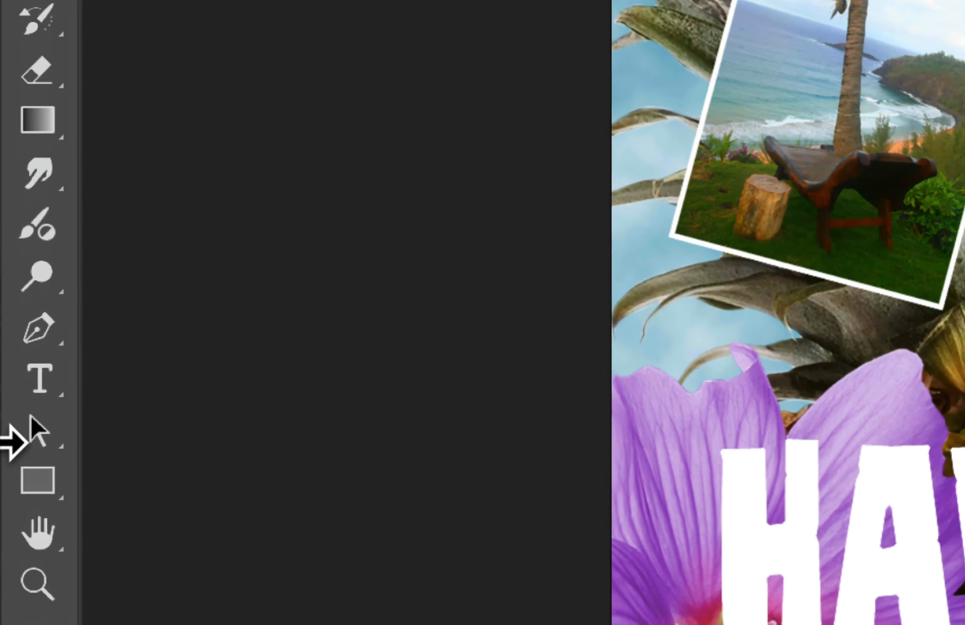
Start a new left-aligned text line on the purple flower, just below the start of the HAWAII lettering.
{"action": "left_click_drag", "start_coordinate": [35, 383], "coordinate": [151, 376]}
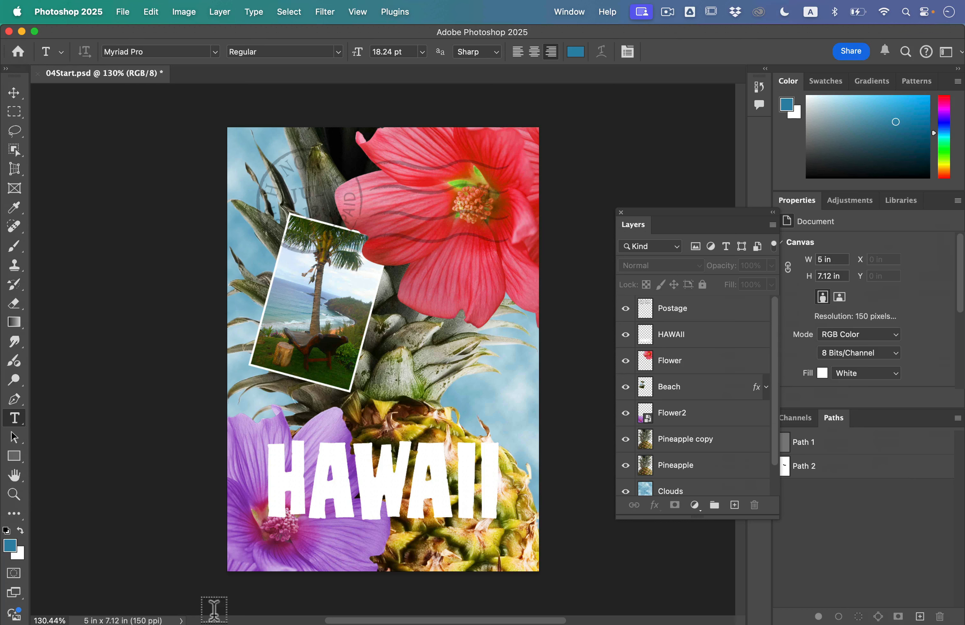
{"action": "key", "text": "super+equal"}
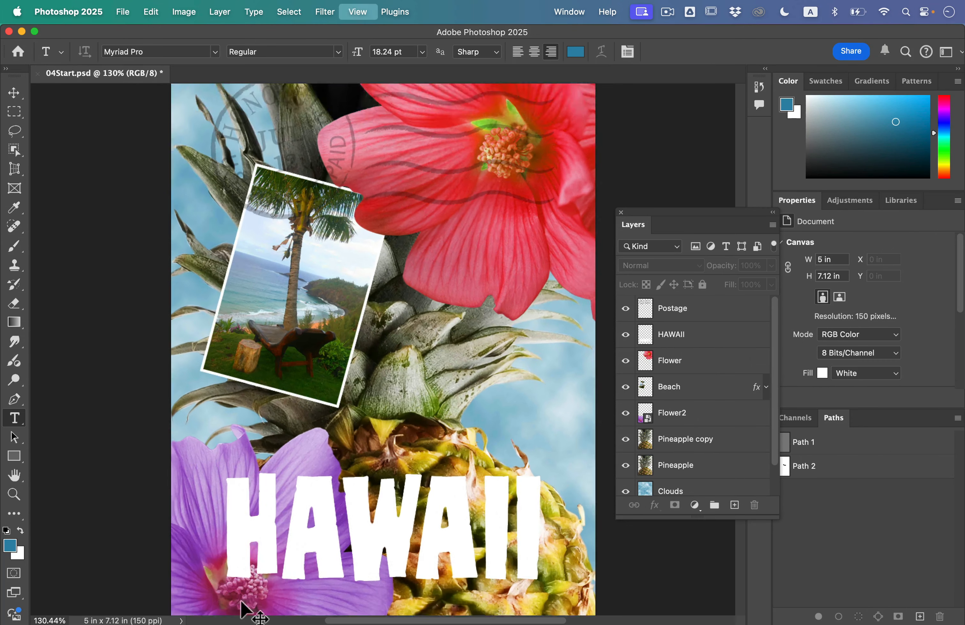
{"action": "scroll", "coordinate": [242, 597], "scroll_direction": "down", "scroll_amount": 10}
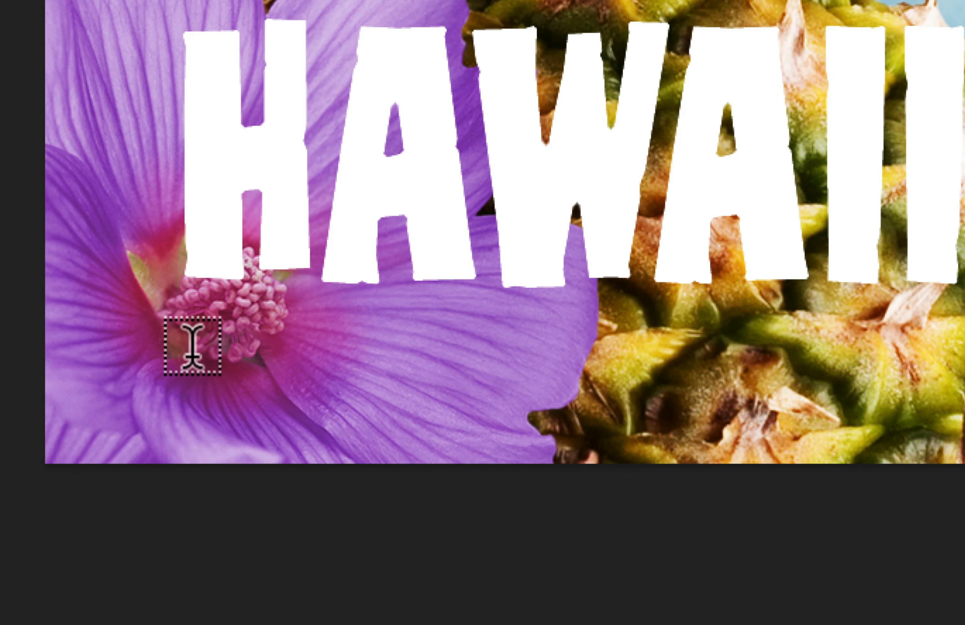
{"action": "left_click", "coordinate": [192, 357]}
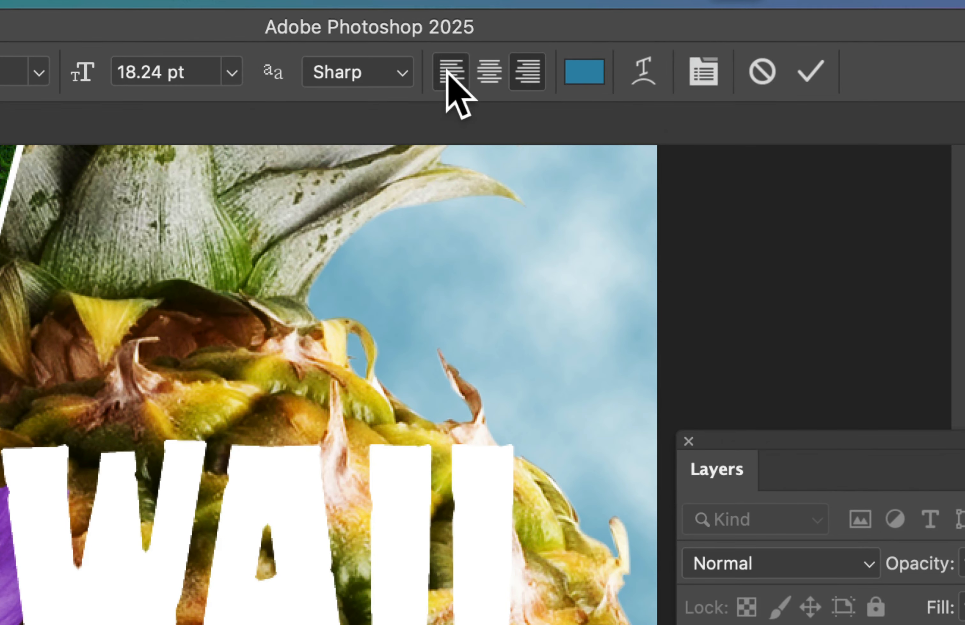
{"action": "left_click", "coordinate": [450, 72]}
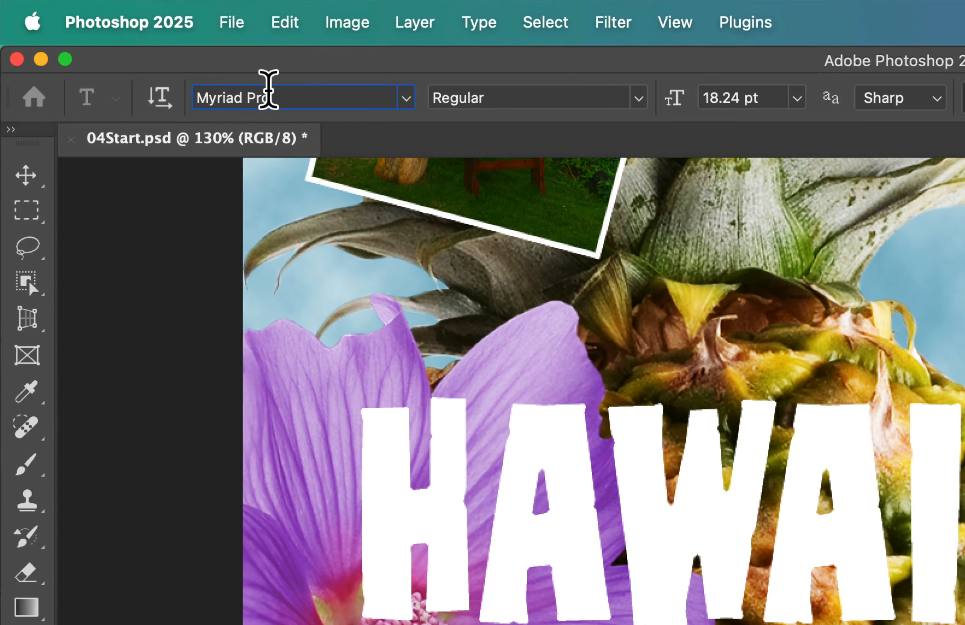
Try to find the font birch for the new text line.
{"action": "left_click", "coordinate": [142, 48]}
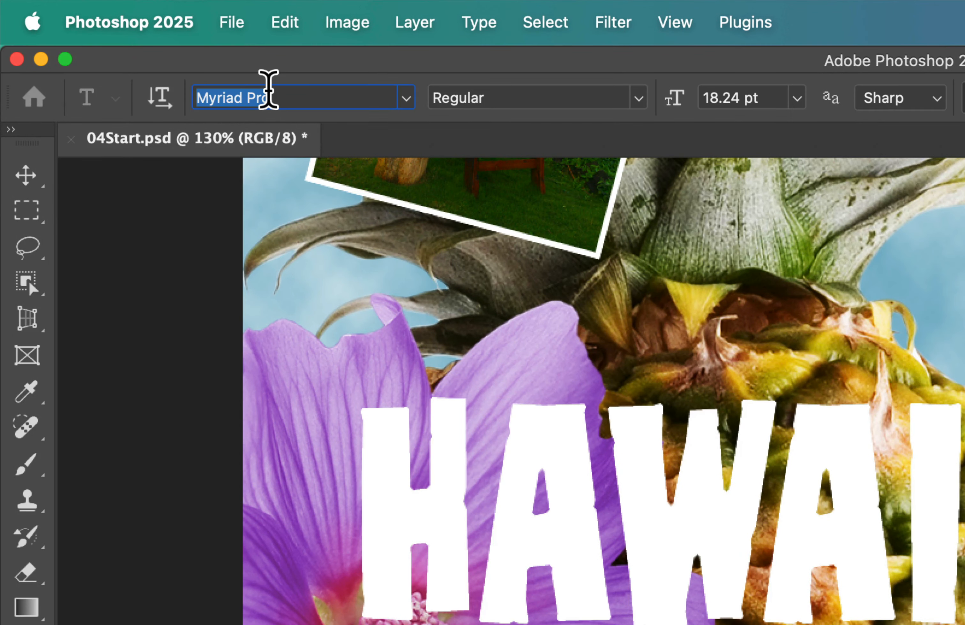
{"action": "type", "text": "birch"}
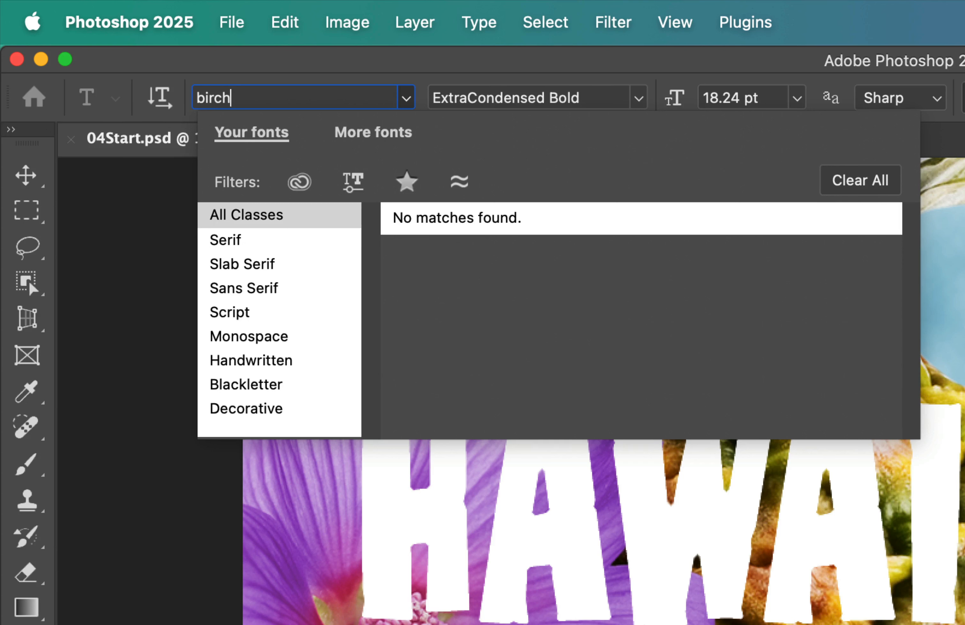
{"action": "key", "text": "BackSpace"}
{"action": "key", "text": "BackSpace"}
{"action": "key", "text": "BackSpace"}
{"action": "key", "text": "BackSpace"}
{"action": "key", "text": "BackSpace"}
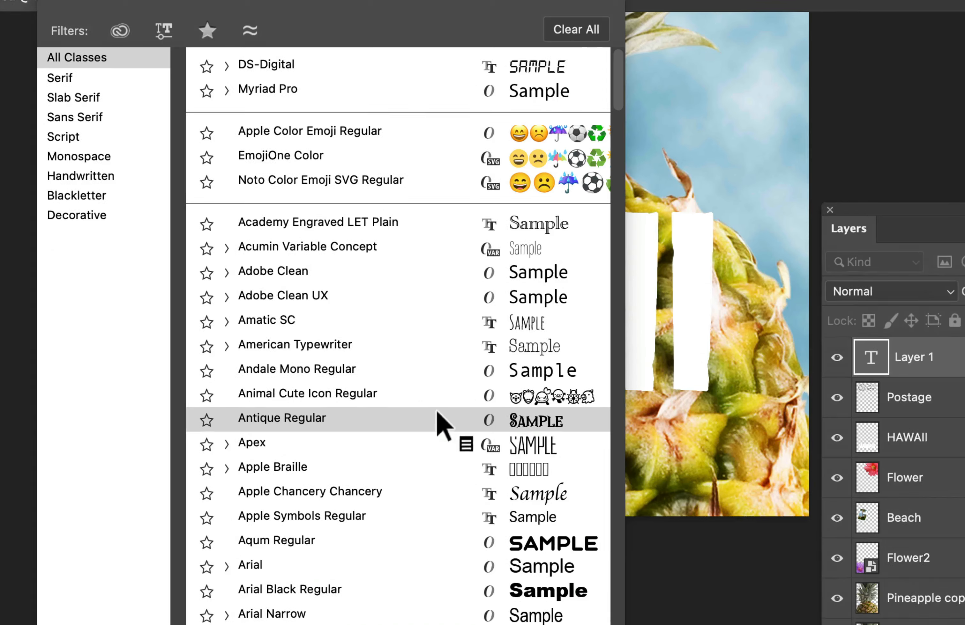
Choose the Apex font for the new text line and enter ISLAND PARADISE.
{"action": "scroll", "coordinate": [443, 425], "scroll_direction": "down", "scroll_amount": 5}
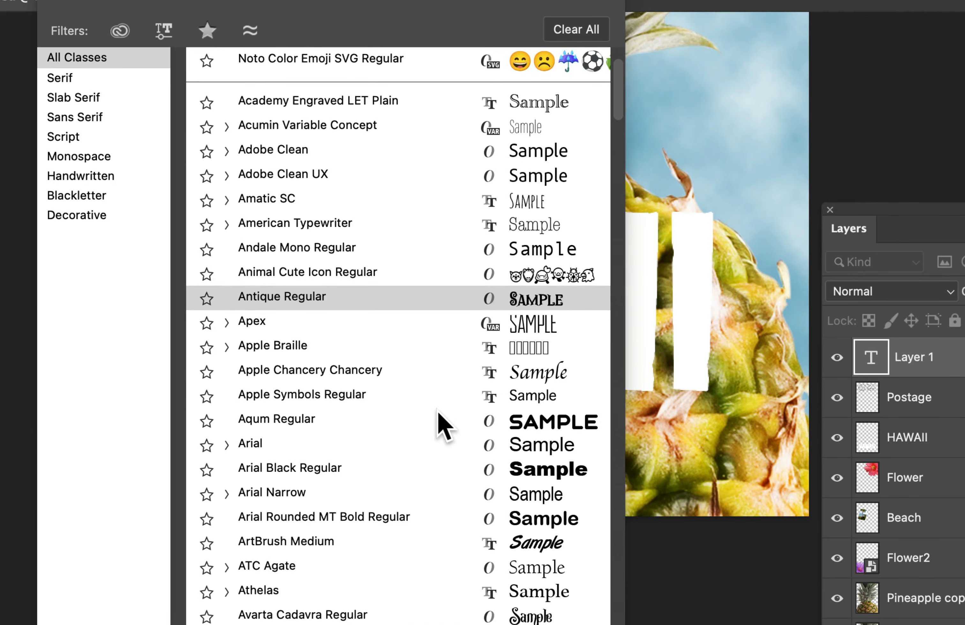
{"action": "scroll", "coordinate": [445, 427], "scroll_direction": "down", "scroll_amount": 10}
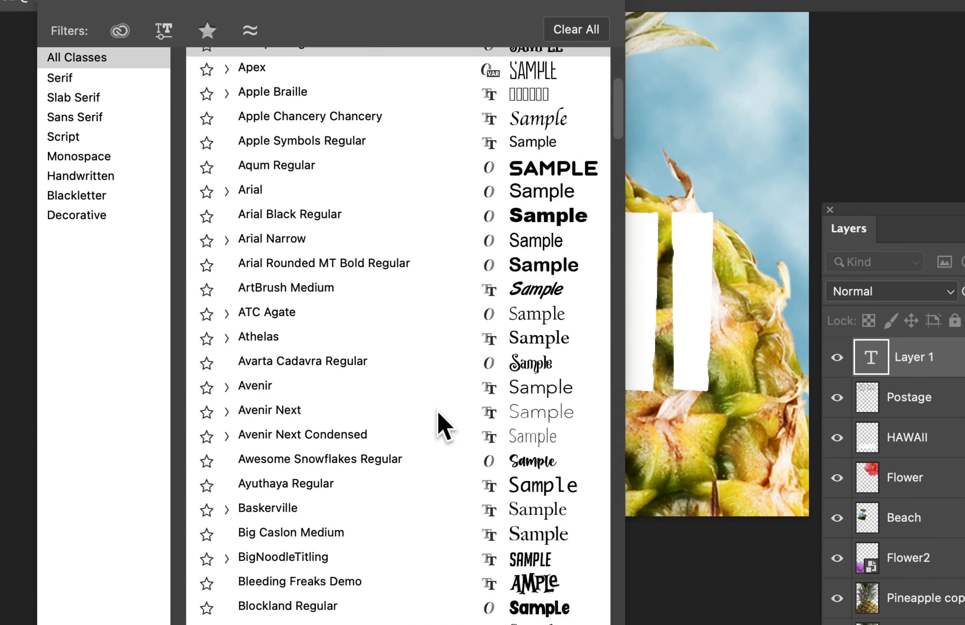
{"action": "scroll", "coordinate": [445, 426], "scroll_direction": "up", "scroll_amount": 5}
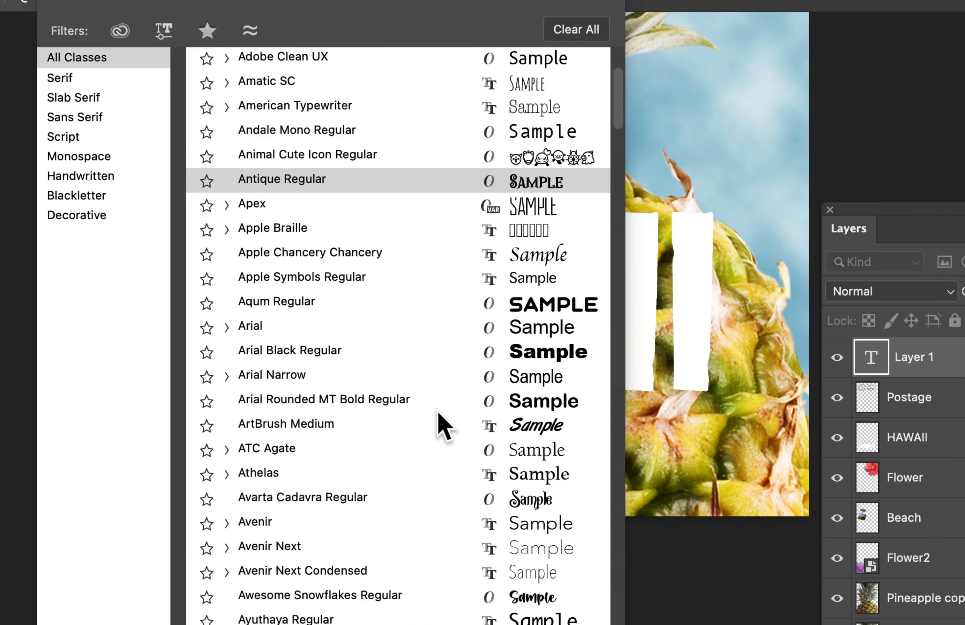
{"action": "left_click", "coordinate": [340, 208]}
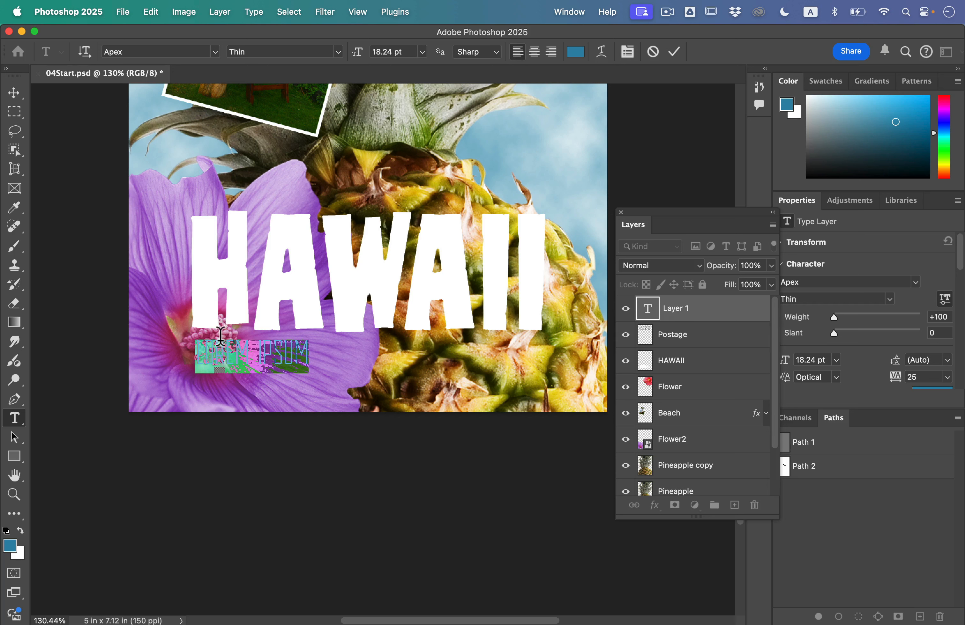
{"action": "type", "text": "ISLAND PARADISE"}
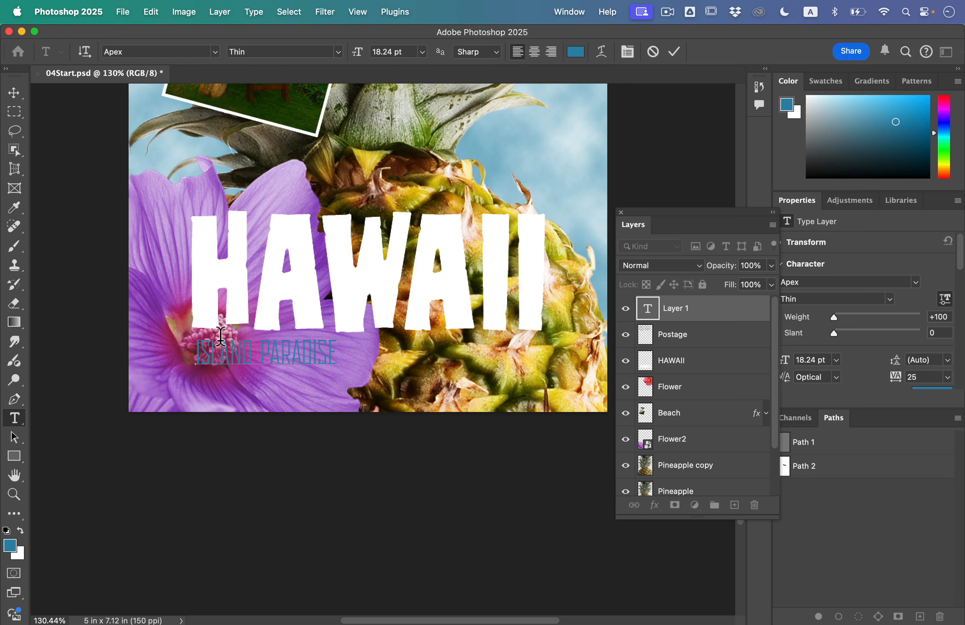
Set the whole ISLAND PARADISE text to the Light Slanted style at 36 pt.
{"action": "triple_click", "coordinate": [293, 357]}
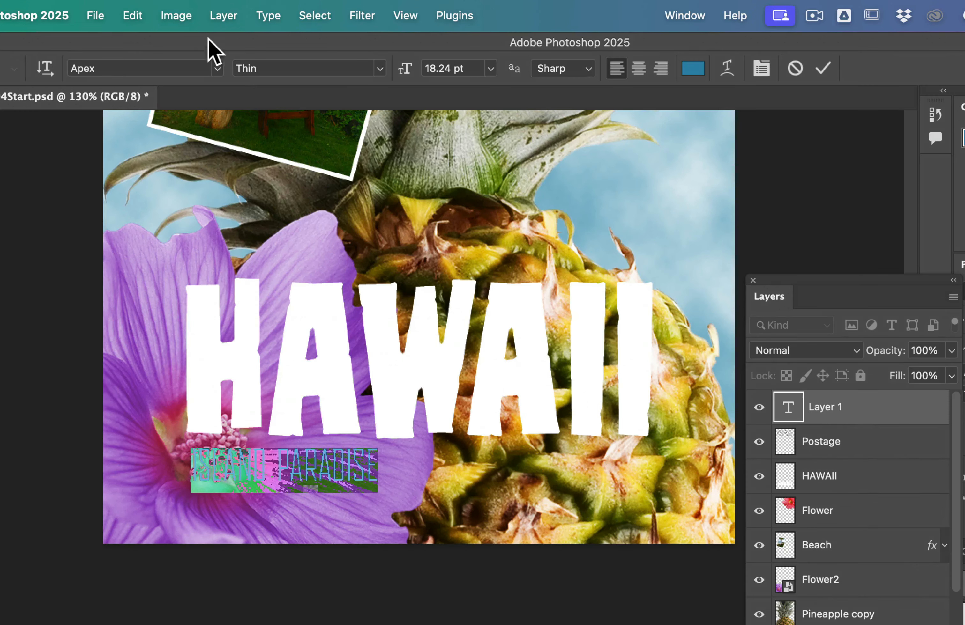
{"action": "left_click", "coordinate": [380, 70]}
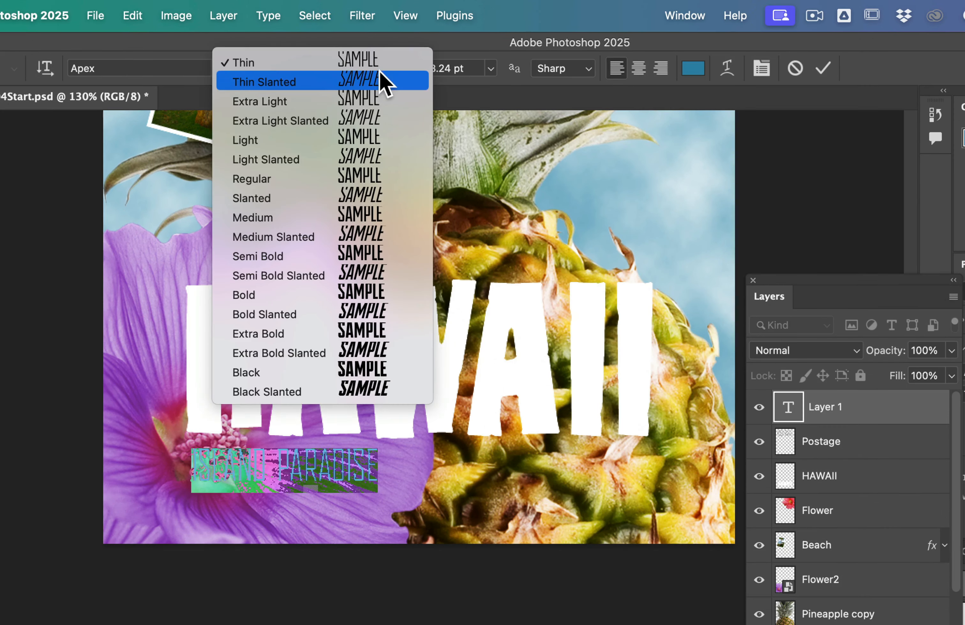
{"action": "left_click", "coordinate": [372, 162]}
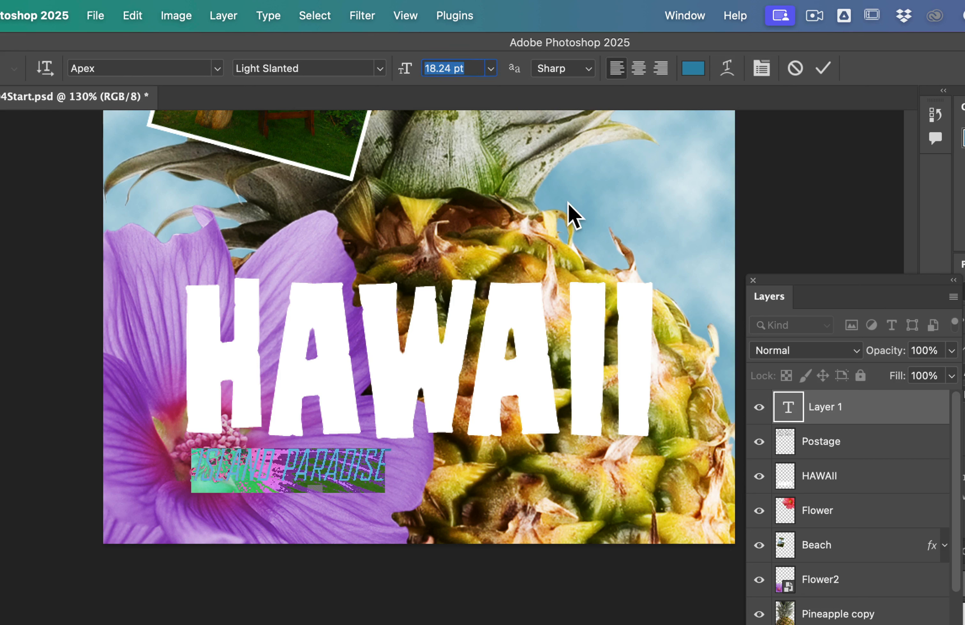
{"action": "type", "text": "36"}
{"action": "key", "text": "Return"}
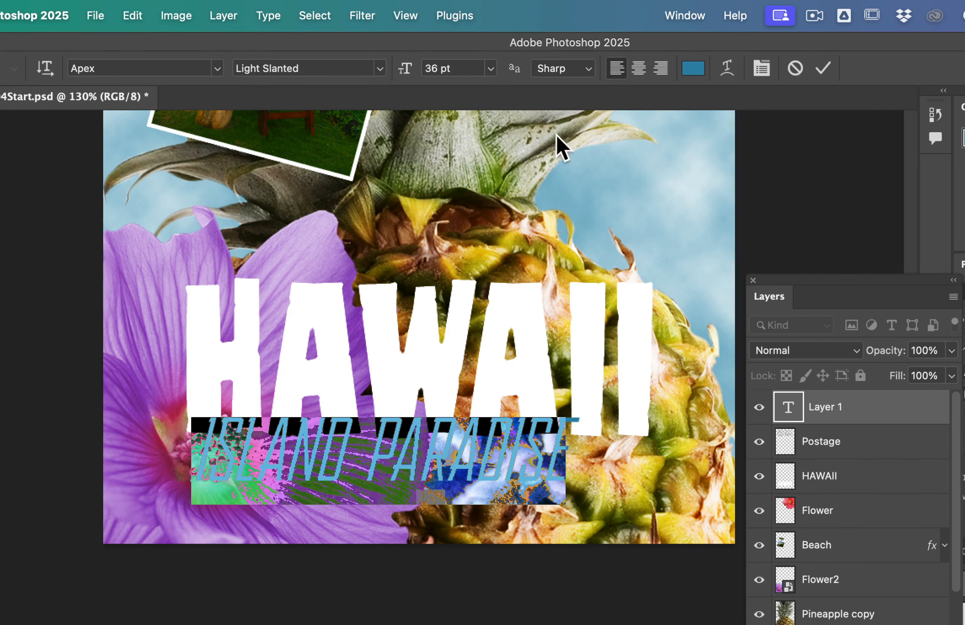
Change the ISLAND PARADISE text color to green, hex 30ae39.
{"action": "left_click", "coordinate": [693, 68]}
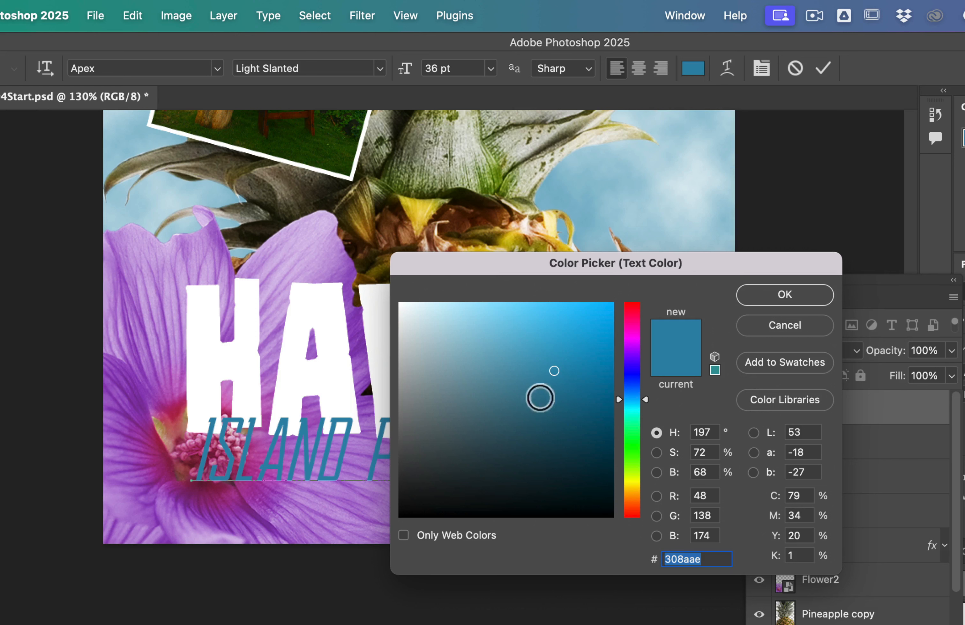
{"action": "left_click_drag", "start_coordinate": [633, 436], "coordinate": [633, 444]}
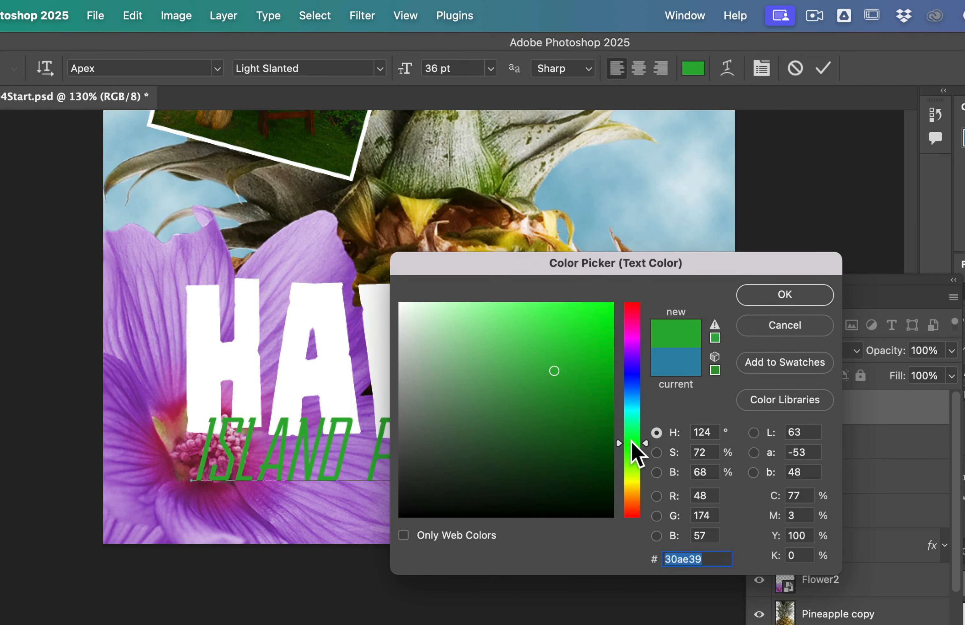
{"action": "left_click", "coordinate": [752, 296]}
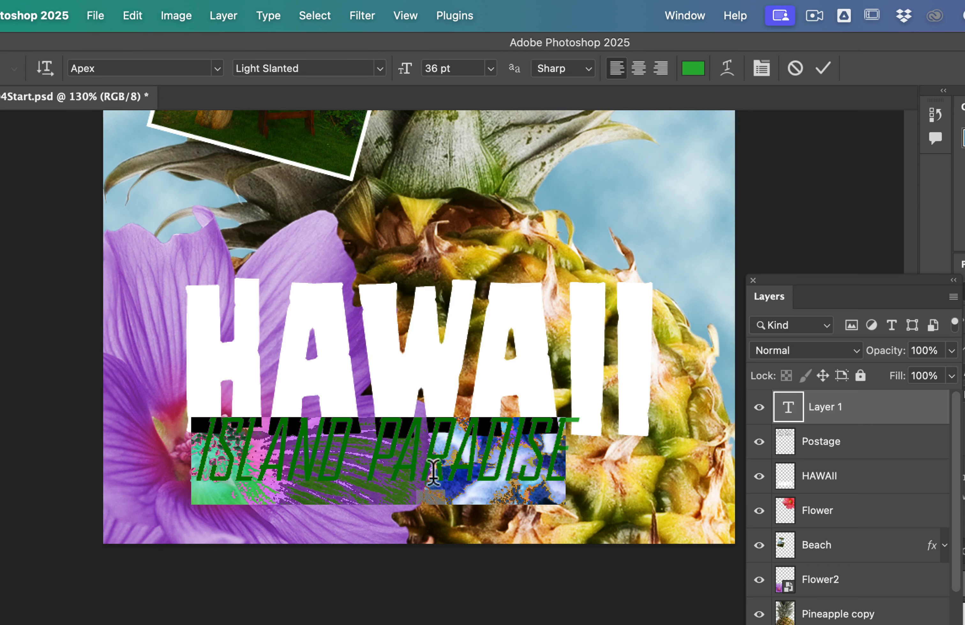
{"action": "left_click", "coordinate": [363, 458]}
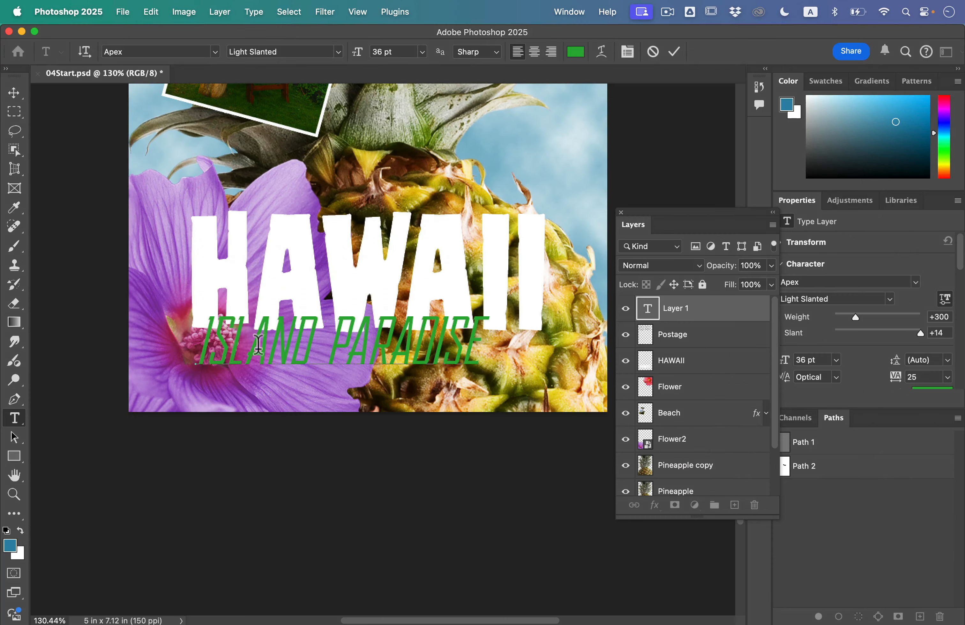
Move the Layers panel clear of the Properties panel, set the ISLAND PARADISE tracking to 100 and commit the text.
{"action": "triple_click", "coordinate": [252, 338]}
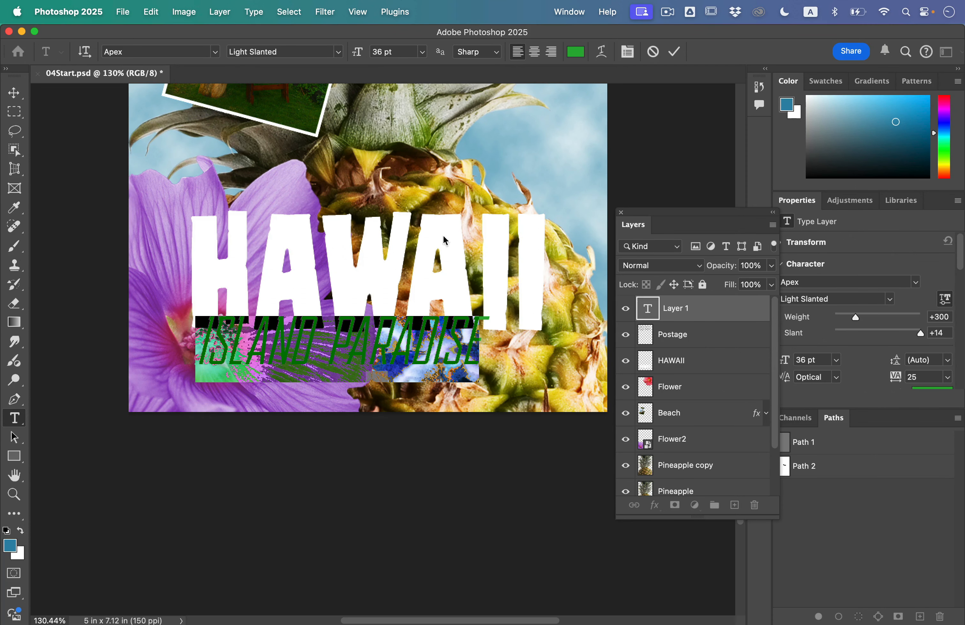
{"action": "left_click_drag", "start_coordinate": [679, 213], "coordinate": [638, 213]}
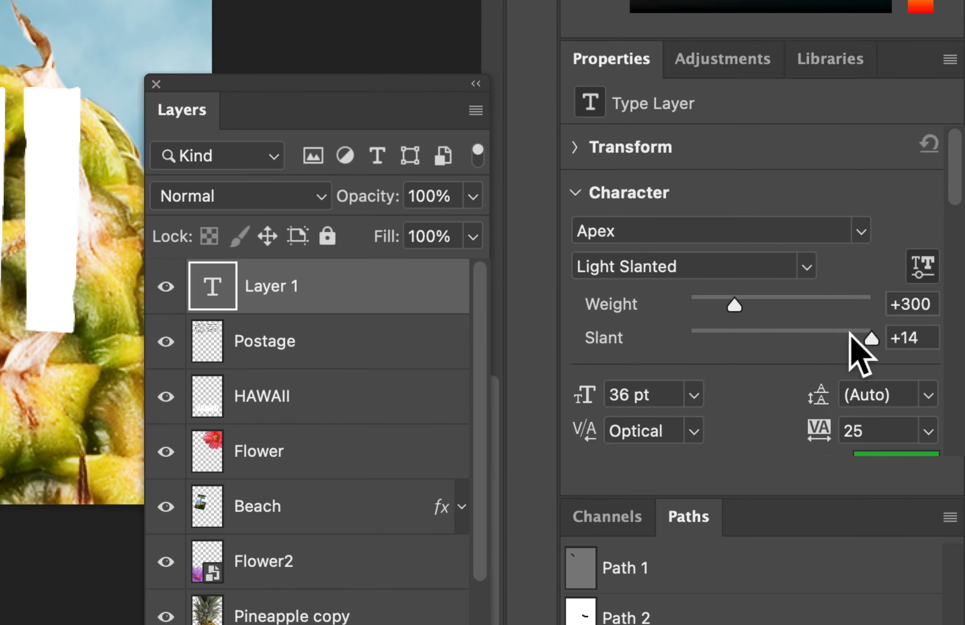
{"action": "scroll", "coordinate": [761, 430], "scroll_direction": "down", "scroll_amount": 5}
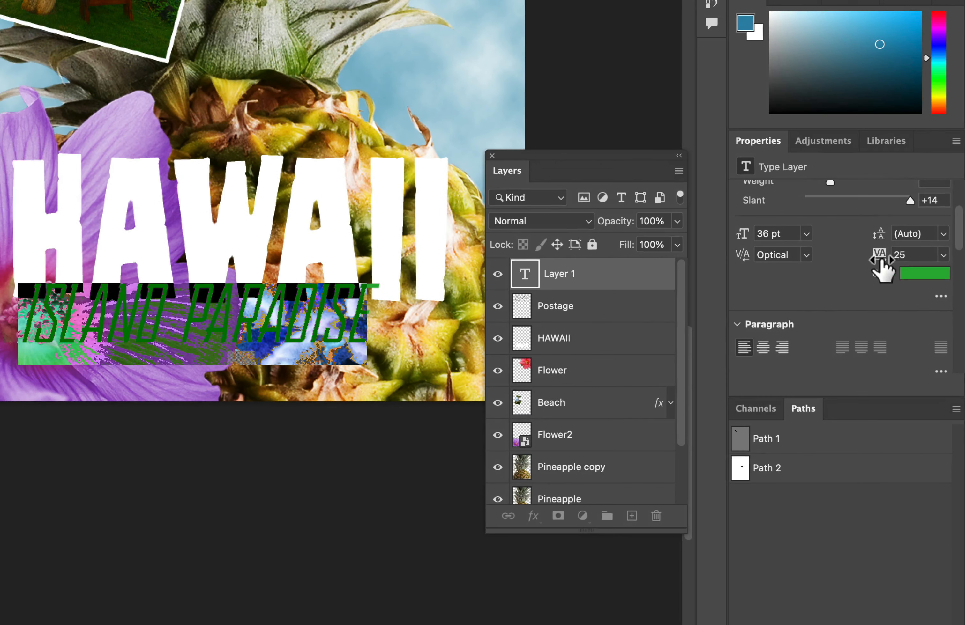
{"action": "left_click_drag", "start_coordinate": [882, 270], "coordinate": [880, 270]}
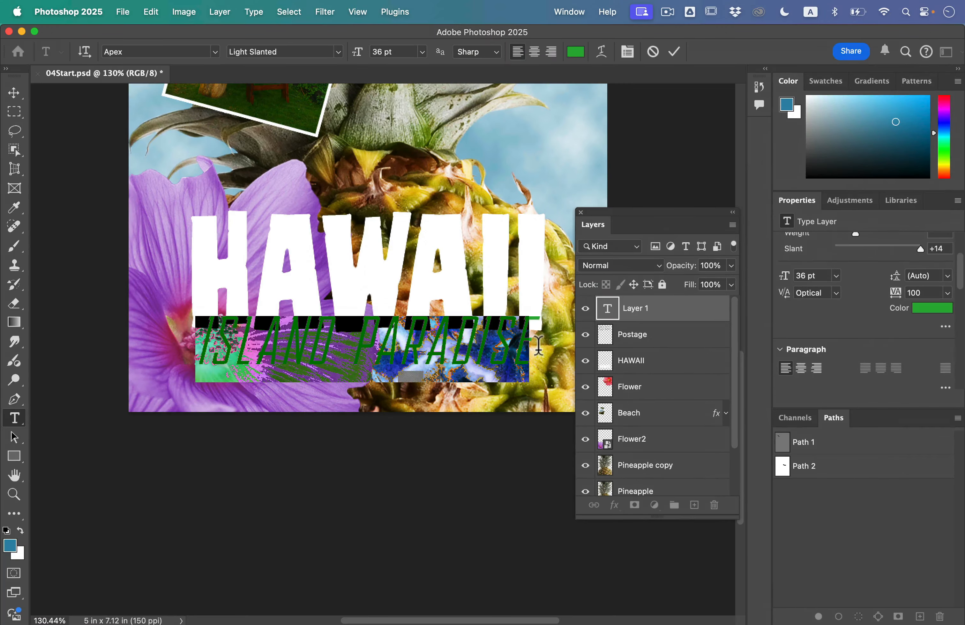
{"action": "left_click", "coordinate": [473, 327]}
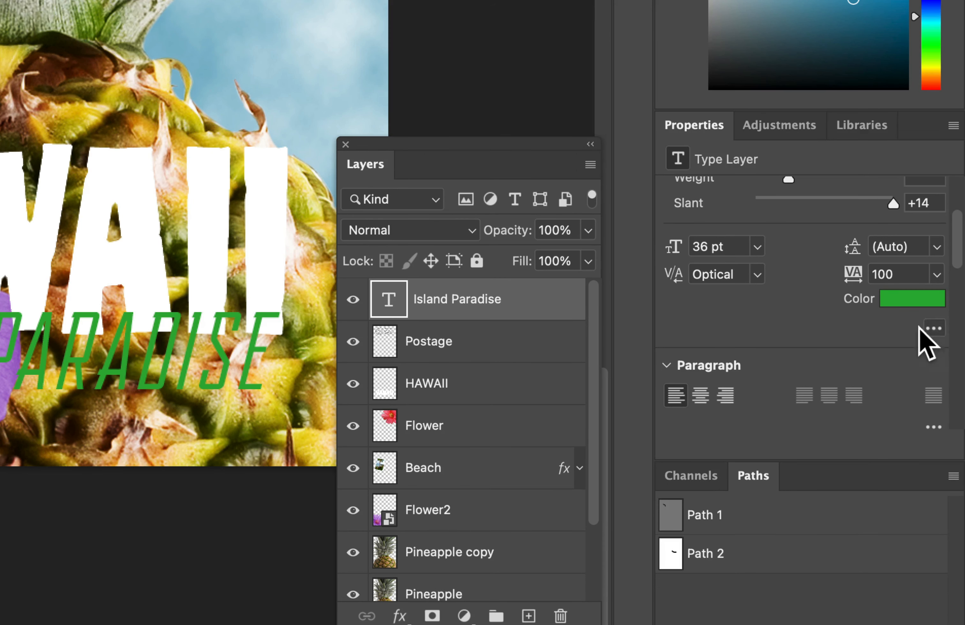
Expand the text layer's additional character settings and look through its paragraph, bullet and type options.
{"action": "left_click", "coordinate": [933, 329]}
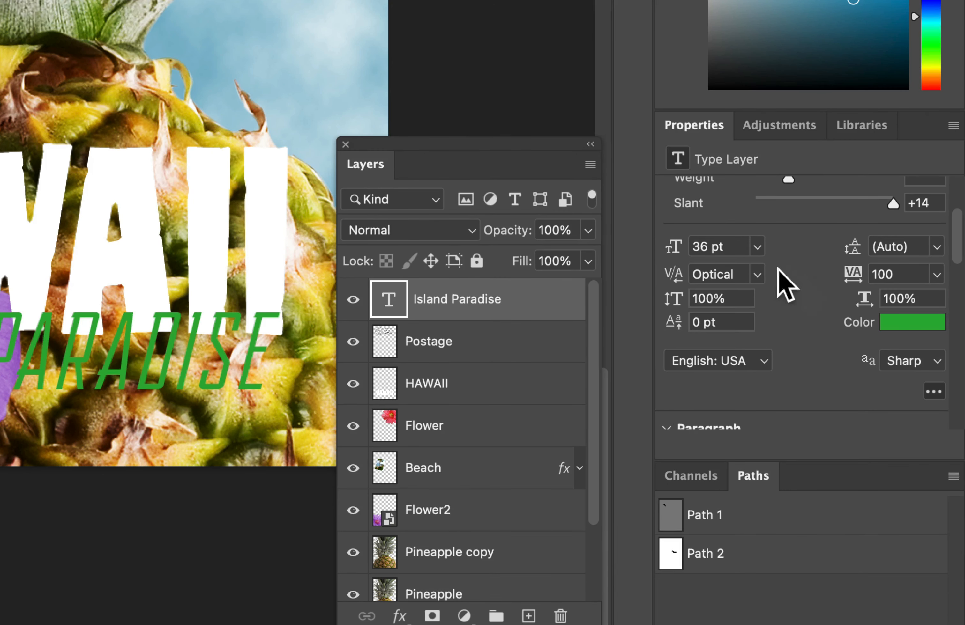
{"action": "scroll", "coordinate": [786, 350], "scroll_direction": "down", "scroll_amount": 10}
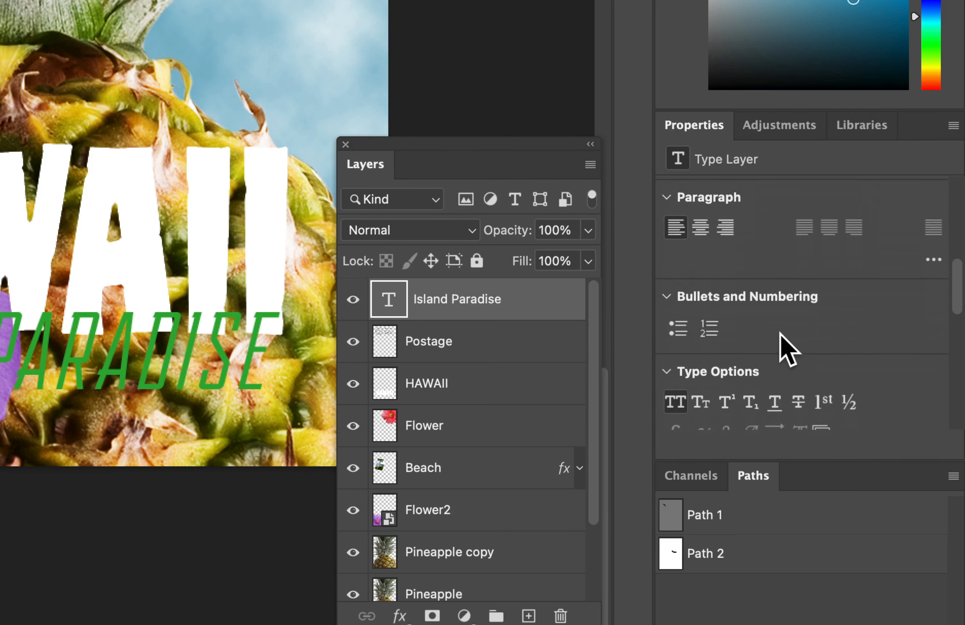
{"action": "scroll", "coordinate": [780, 336], "scroll_direction": "down", "scroll_amount": 3}
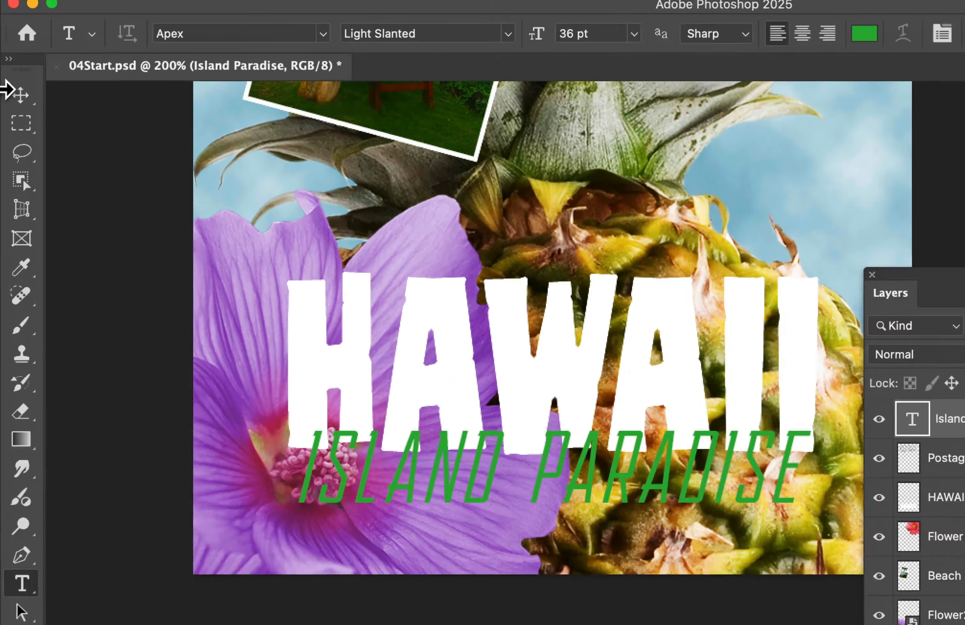
Move the ISLAND PARADISE text down so it sits directly beneath the HAWAII lettering, then deselect all layers.
{"action": "left_click", "coordinate": [14, 92]}
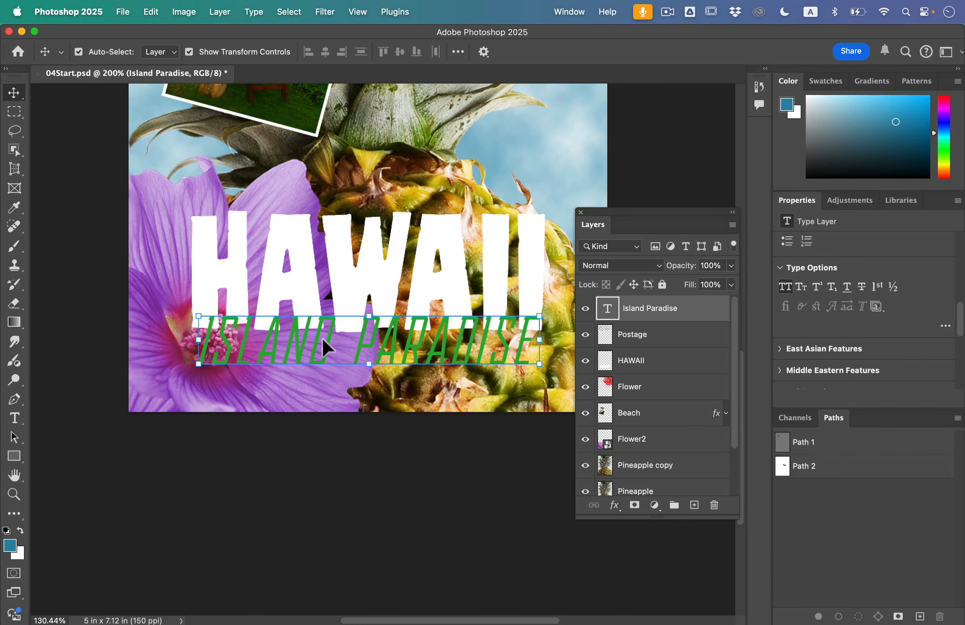
{"action": "left_click_drag", "start_coordinate": [322, 338], "coordinate": [328, 358]}
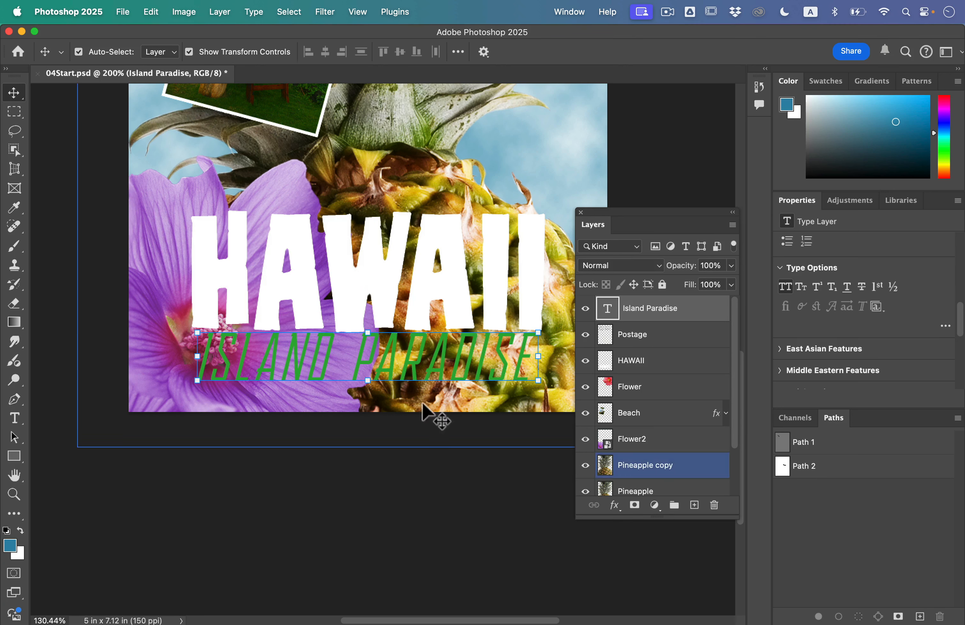
{"action": "left_click", "coordinate": [432, 489]}
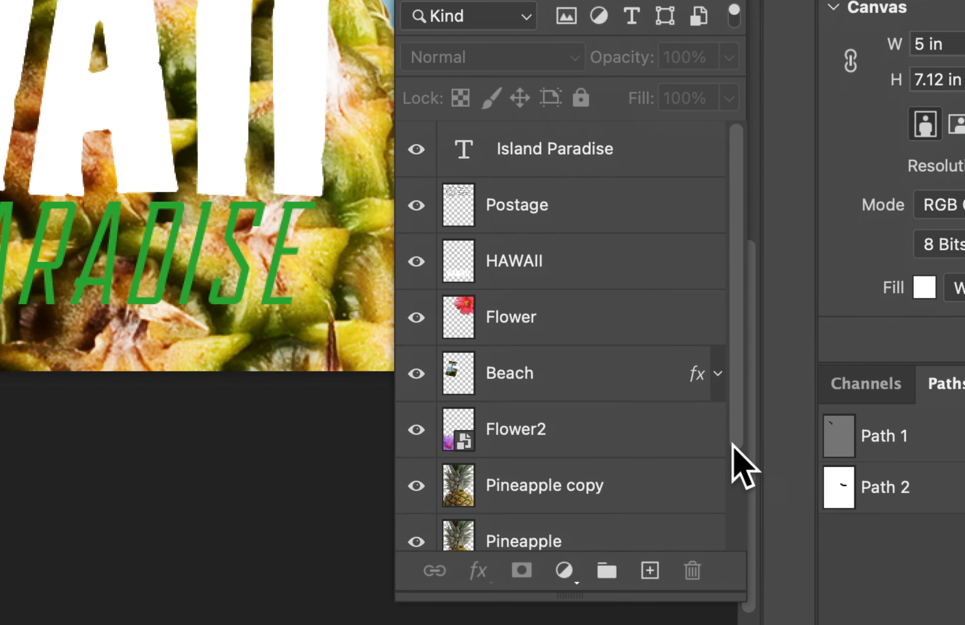
Make HAWAII the selected layer.
{"action": "left_click", "coordinate": [673, 336]}
{"action": "left_click", "coordinate": [477, 147]}
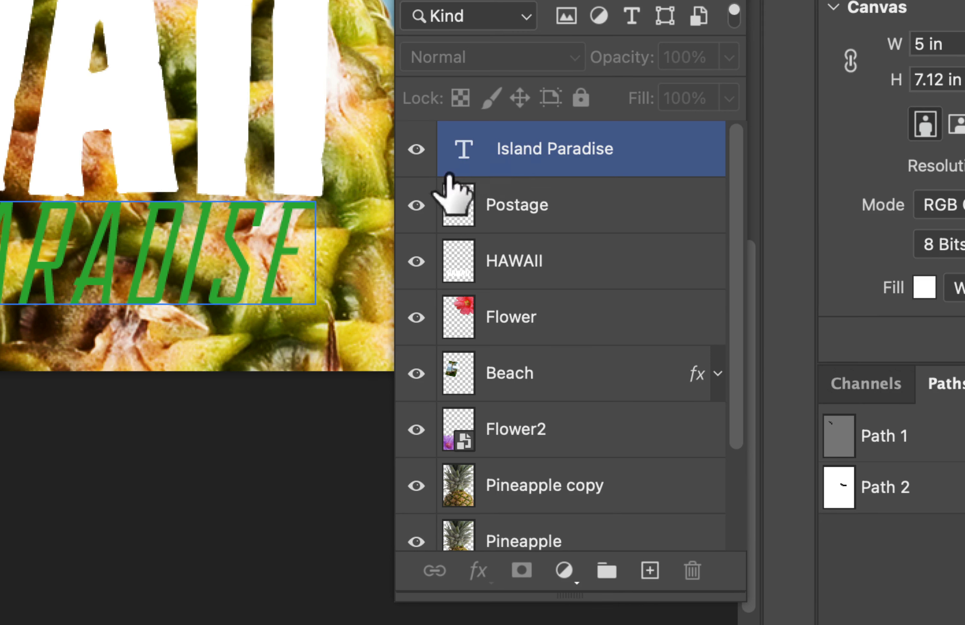
{"action": "left_click", "coordinate": [515, 268]}
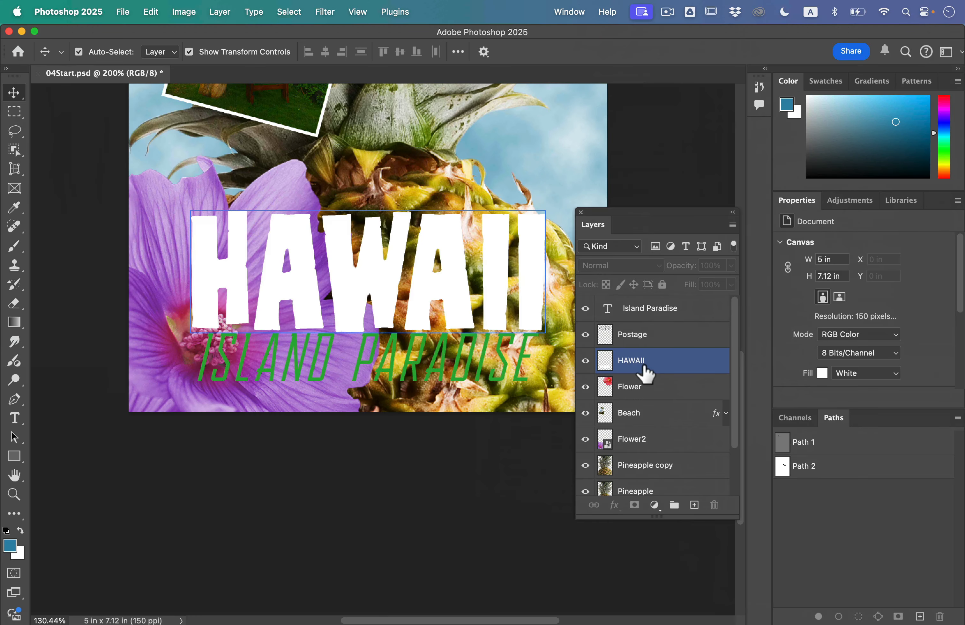
{"action": "left_click", "coordinate": [643, 369]}
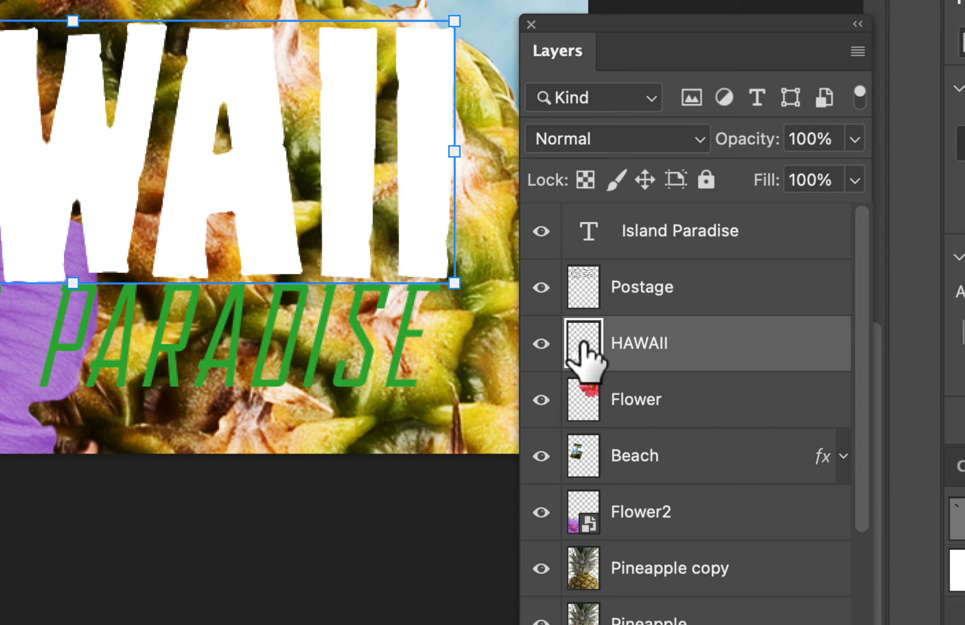
Load the HAWAII layer's pixels as a selection and activate the Gradient tool.
{"action": "right_click", "coordinate": [584, 343]}
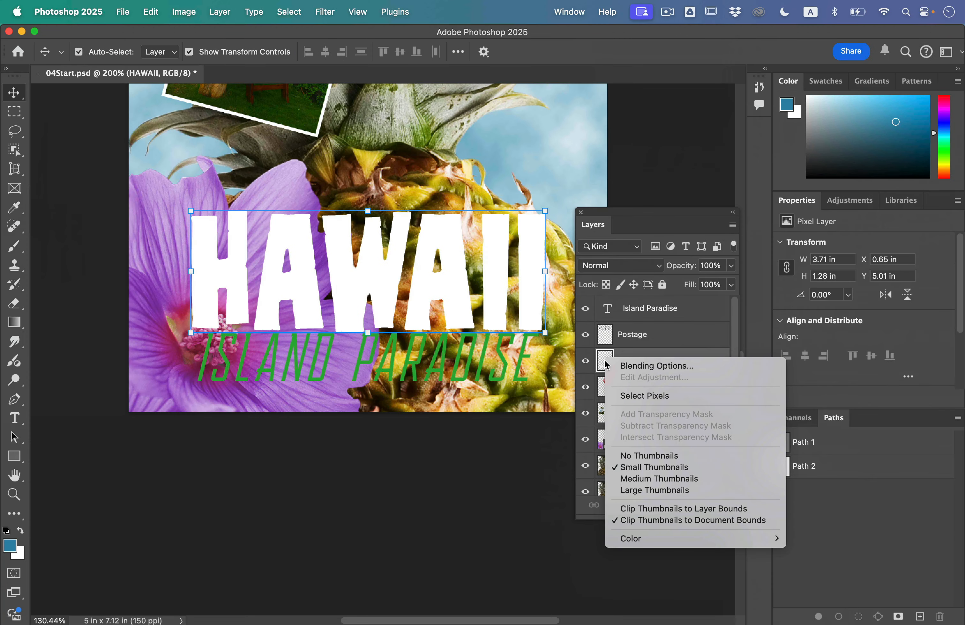
{"action": "left_click", "coordinate": [669, 396]}
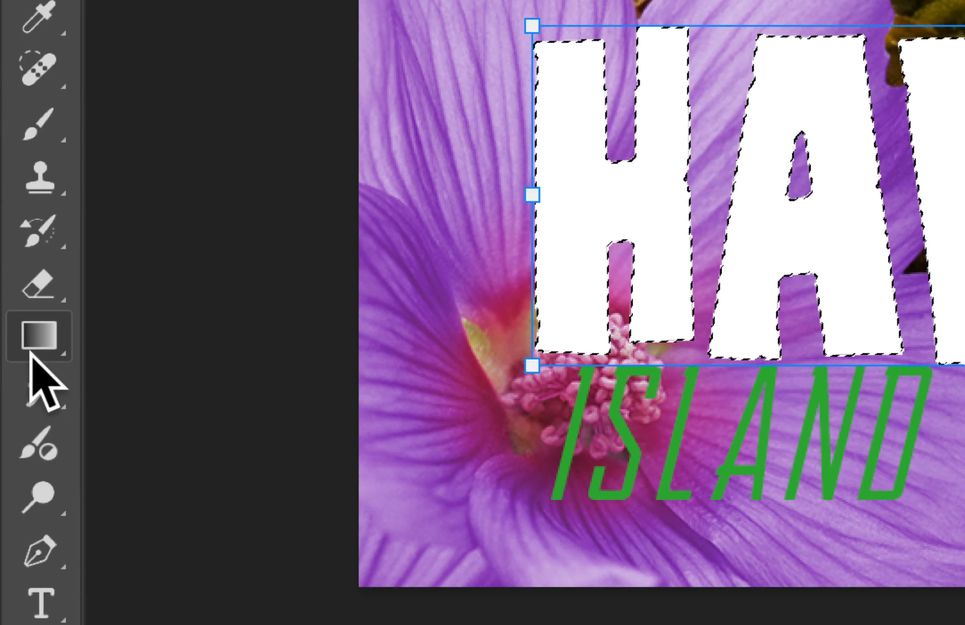
{"action": "left_click", "coordinate": [31, 352]}
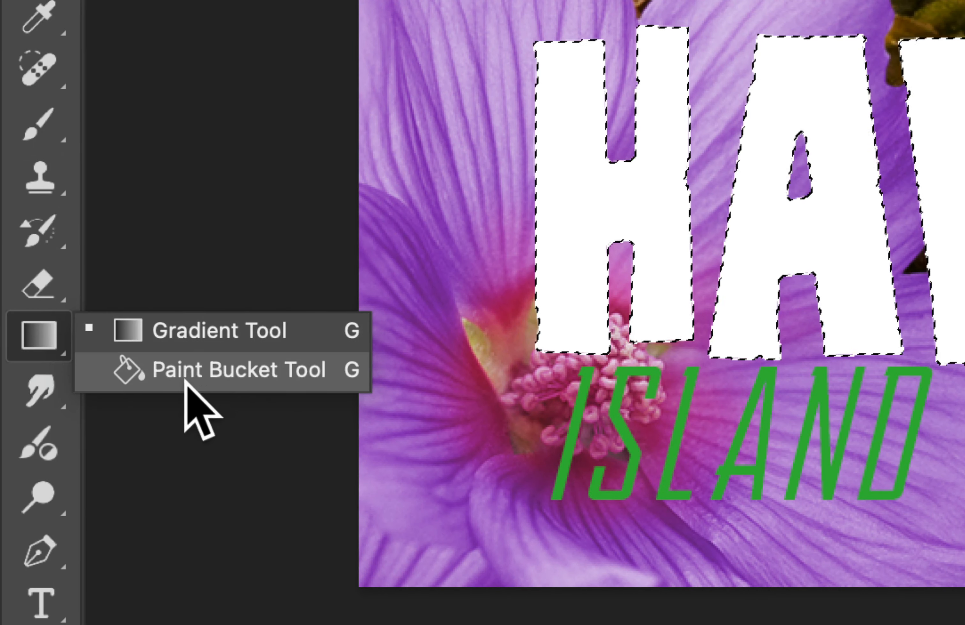
{"action": "left_click", "coordinate": [203, 329]}
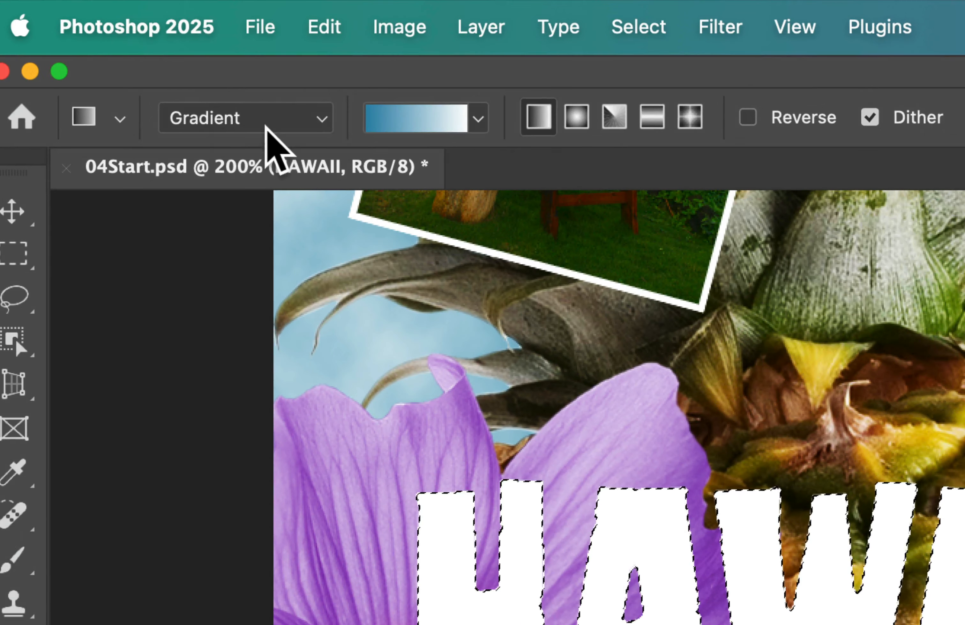
Set the tool to Gradient mode with the opaque foreground-to-background preset from the Basics group.
{"action": "left_click", "coordinate": [258, 119]}
{"action": "left_click", "coordinate": [218, 116]}
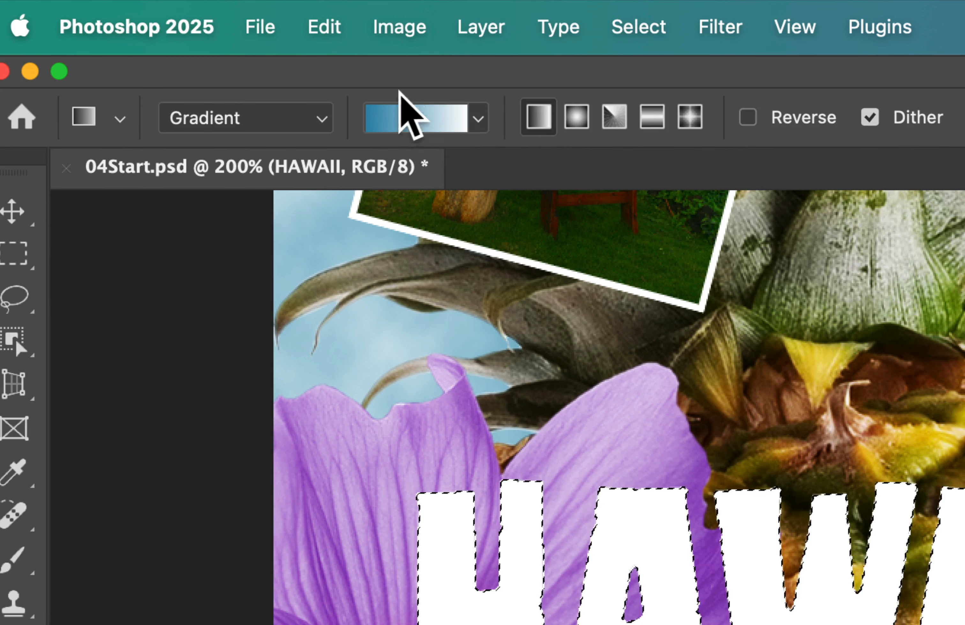
{"action": "left_click", "coordinate": [479, 118]}
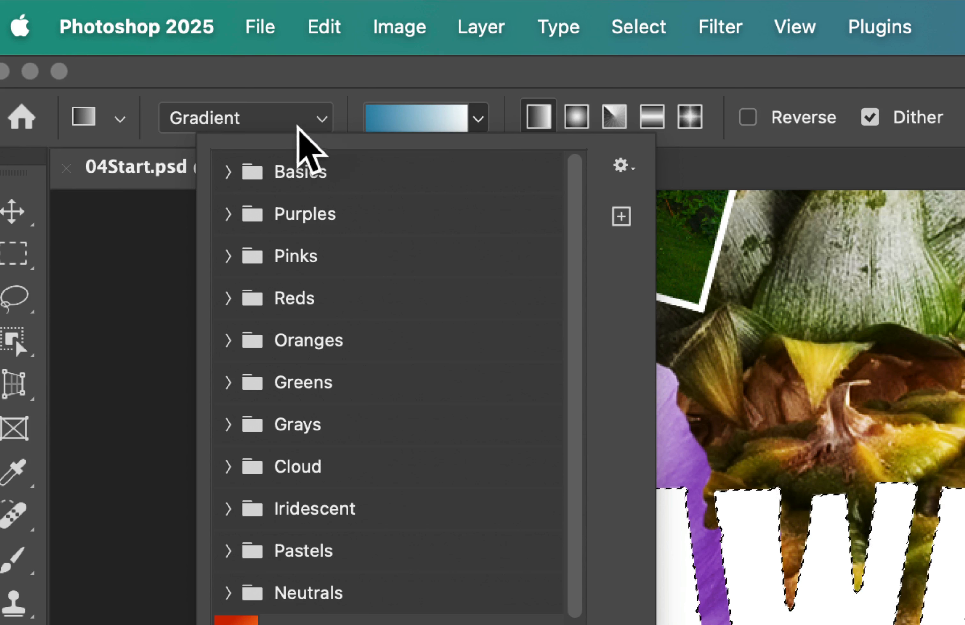
{"action": "left_click", "coordinate": [228, 172]}
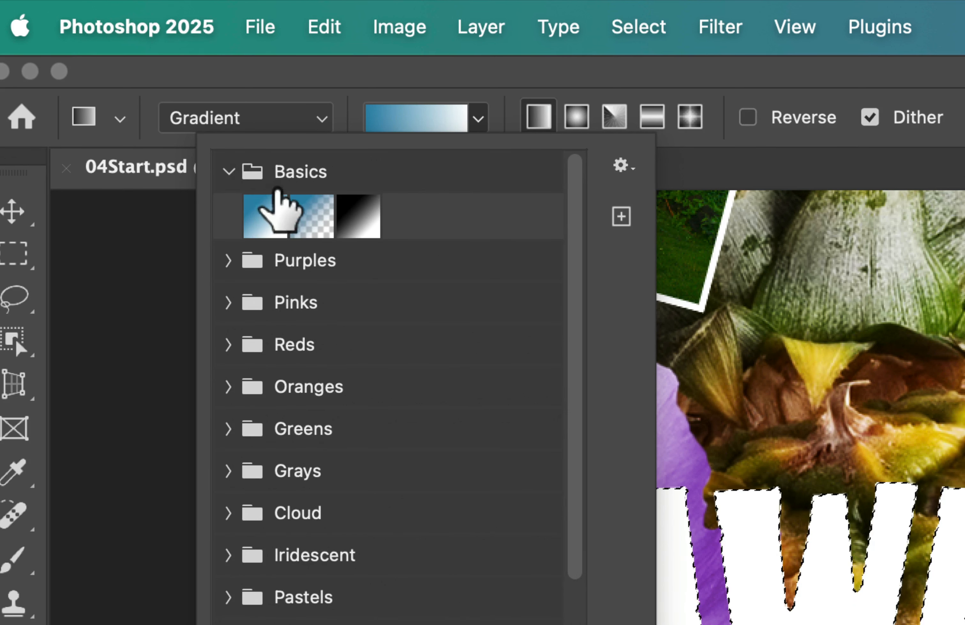
{"action": "left_click", "coordinate": [256, 213]}
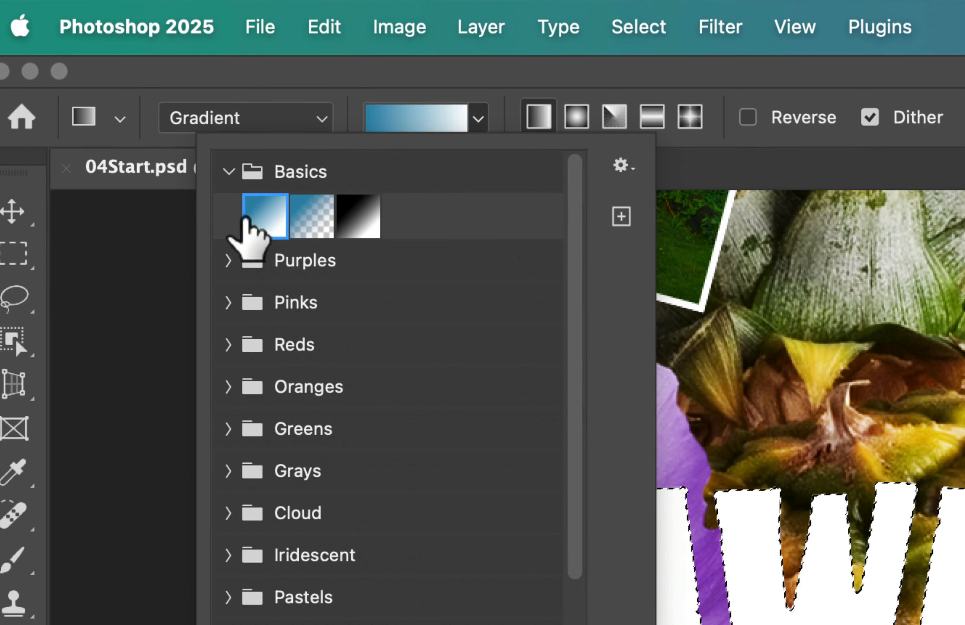
{"action": "left_click", "coordinate": [362, 87]}
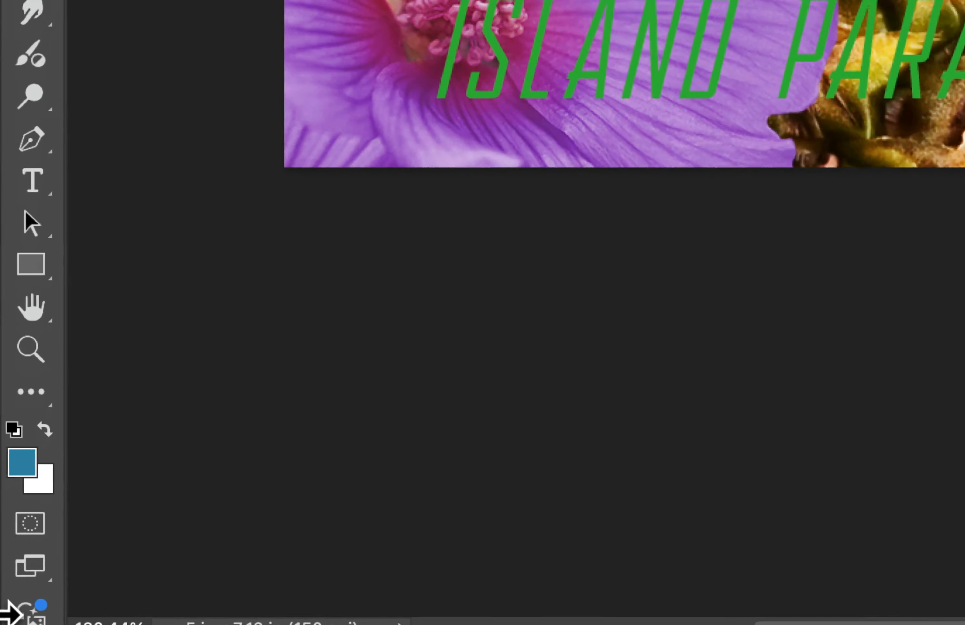
Set the foreground color to a bright golden yellow and accept it.
{"action": "left_click", "coordinate": [22, 464]}
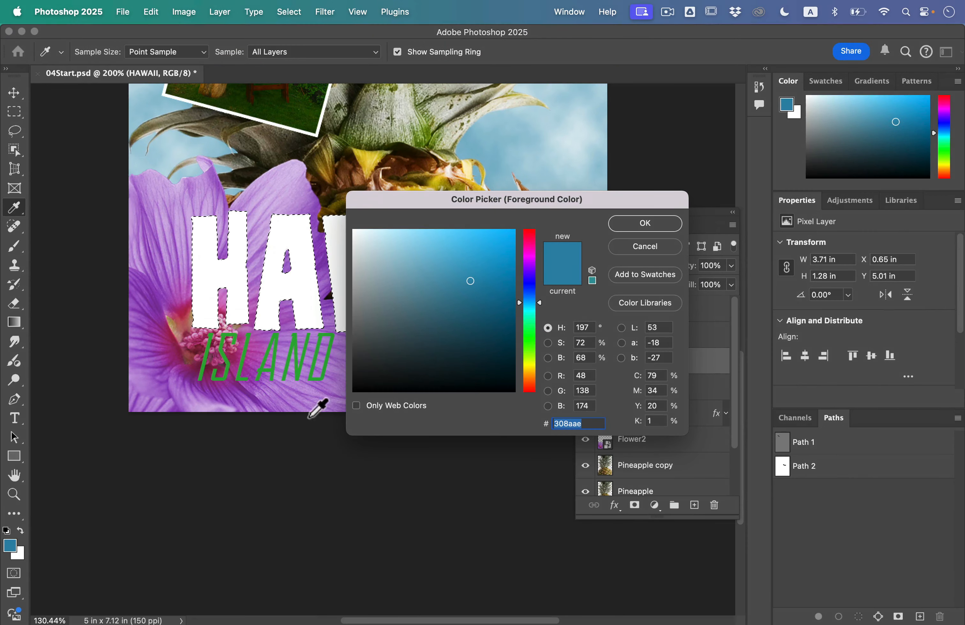
{"action": "left_click", "coordinate": [530, 366]}
{"action": "mouse_move", "coordinate": [493, 317]}
{"action": "left_mouse_down"}
{"action": "mouse_move", "coordinate": [462, 250]}
{"action": "mouse_move", "coordinate": [478, 244]}
{"action": "left_mouse_up"}
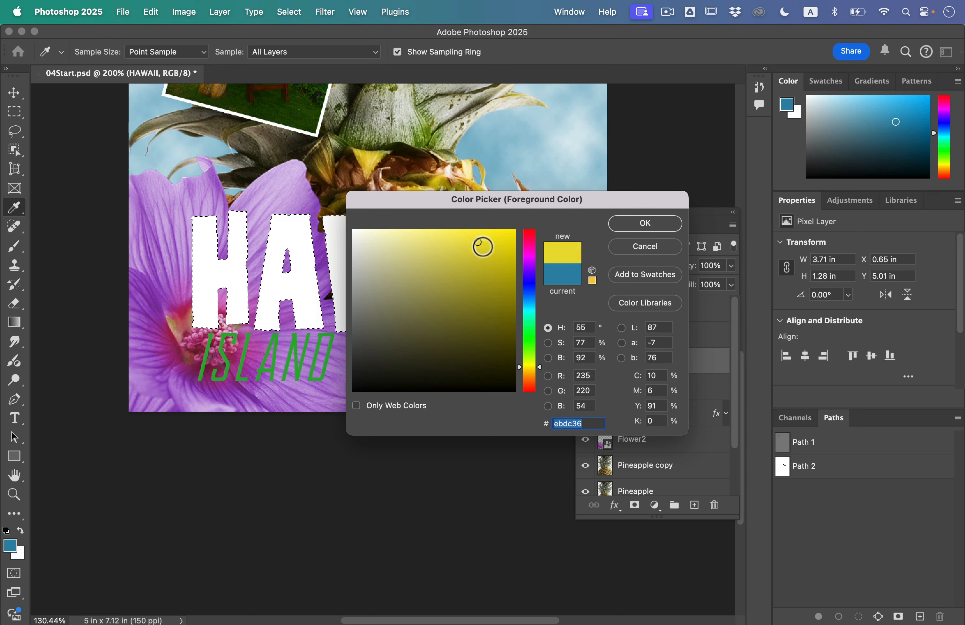
{"action": "left_click_drag", "start_coordinate": [535, 367], "coordinate": [536, 371]}
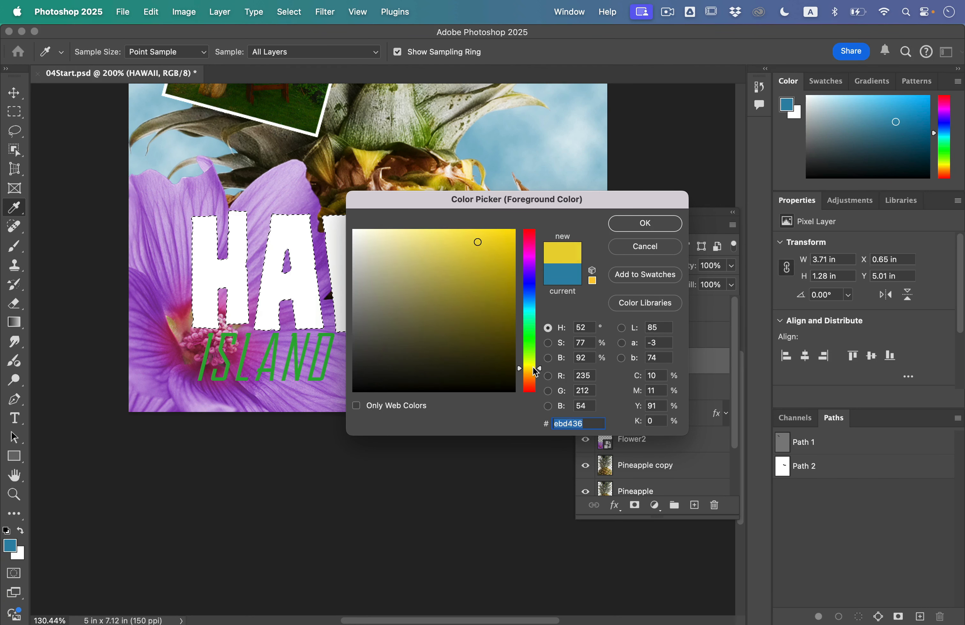
{"action": "left_click", "coordinate": [643, 224]}
Apply a near-vertical gradient to the selected HAWAII letters and reposition its endpoints so white is at the top and yellow at the bottom.
{"action": "key", "text": "g"}
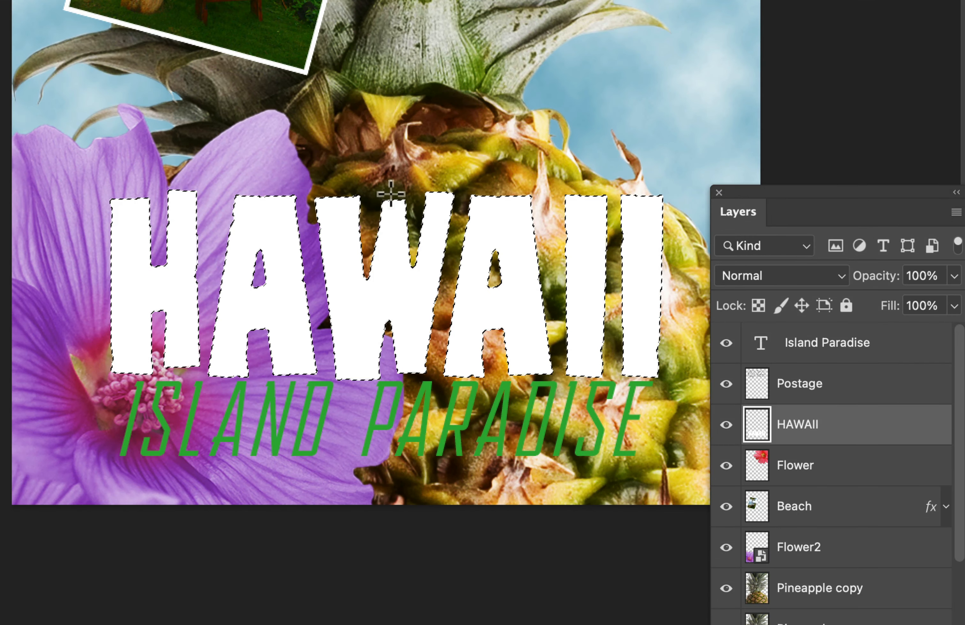
{"action": "left_click_drag", "start_coordinate": [390, 192], "coordinate": [391, 381]}
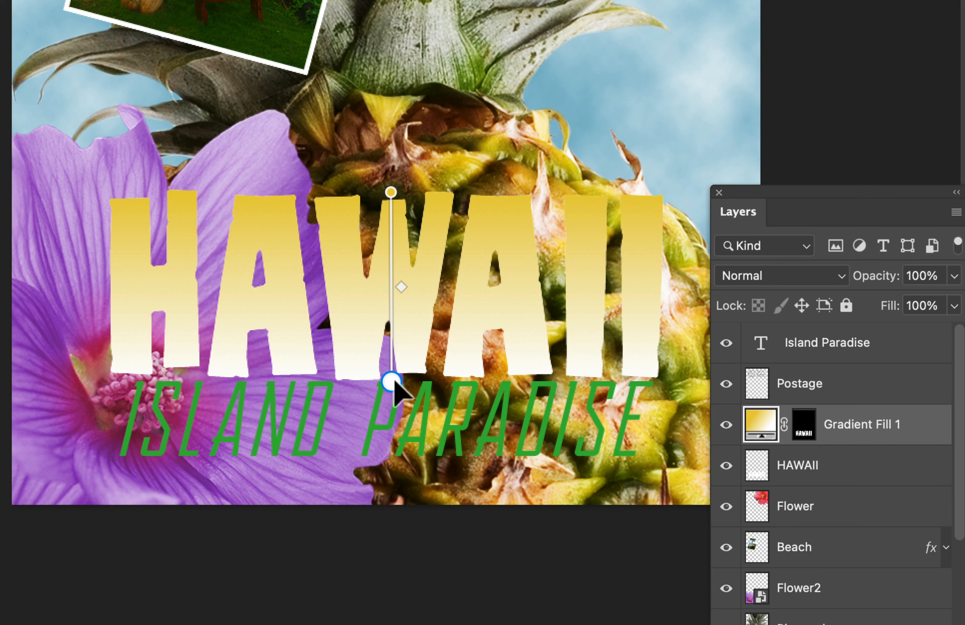
{"action": "left_click_drag", "start_coordinate": [393, 382], "coordinate": [460, 194]}
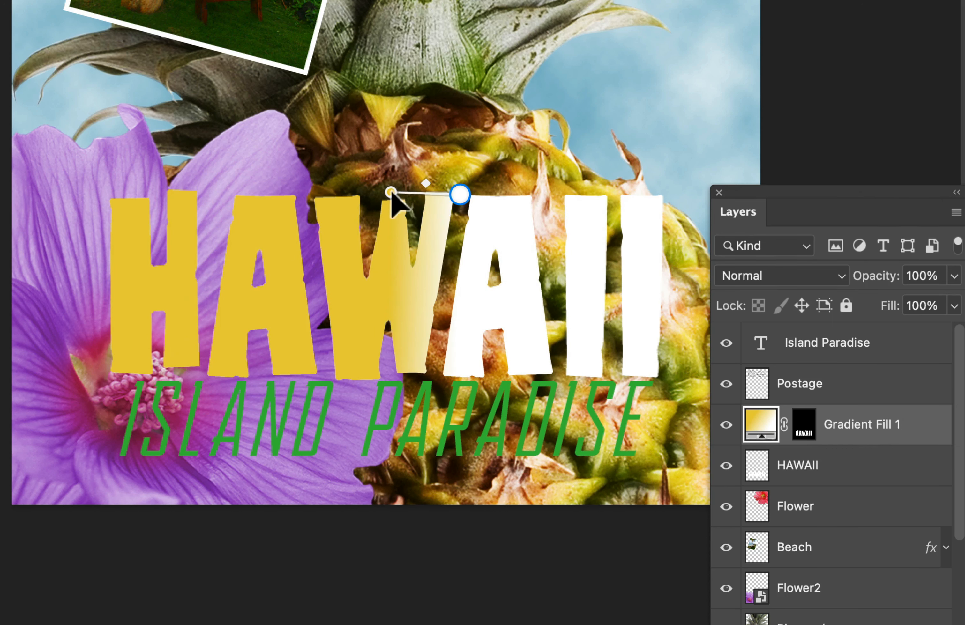
{"action": "left_click_drag", "start_coordinate": [392, 194], "coordinate": [448, 372]}
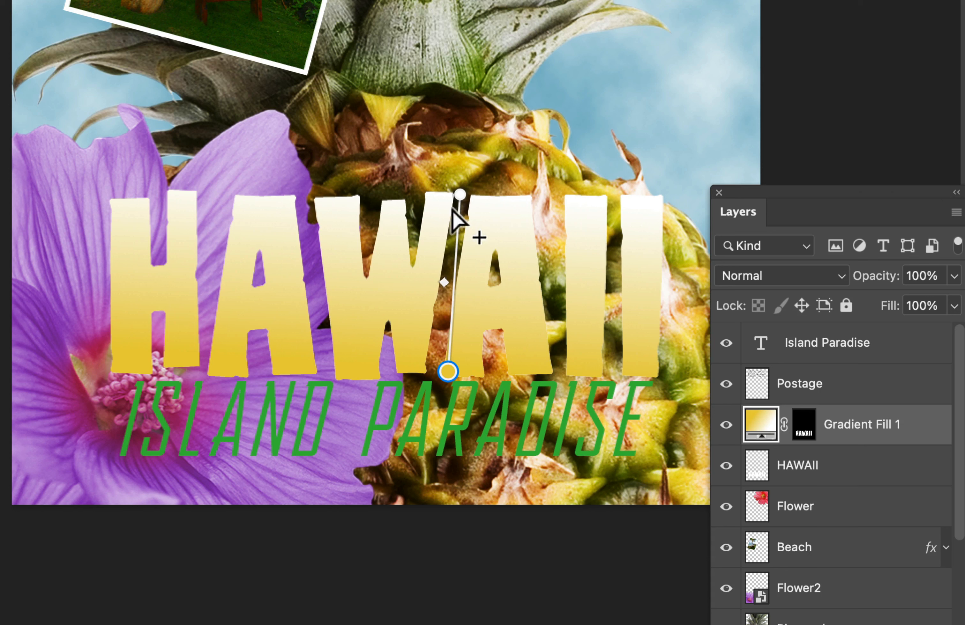
{"action": "mouse_move", "coordinate": [460, 195]}
{"action": "left_mouse_down"}
{"action": "mouse_move", "coordinate": [441, 200]}
{"action": "mouse_move", "coordinate": [449, 201]}
{"action": "left_mouse_up"}
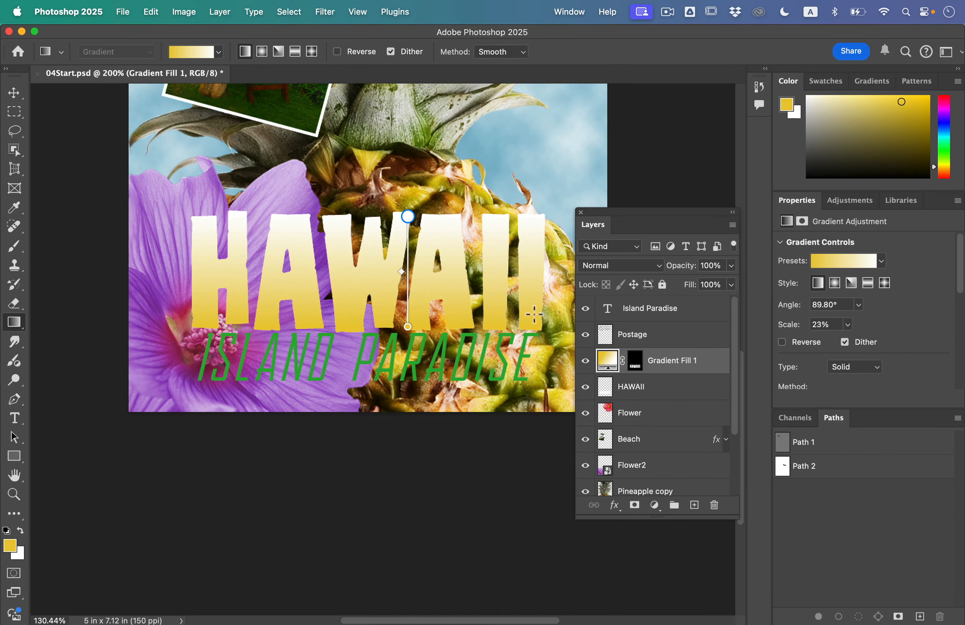
Compare the lettering with the Gradient Fill 1 layer hidden and shown, and view the whole postcard.
{"action": "left_click", "coordinate": [586, 361]}
{"action": "left_click", "coordinate": [586, 362]}
{"action": "scroll", "coordinate": [483, 459], "scroll_direction": "down", "scroll_amount": 3}
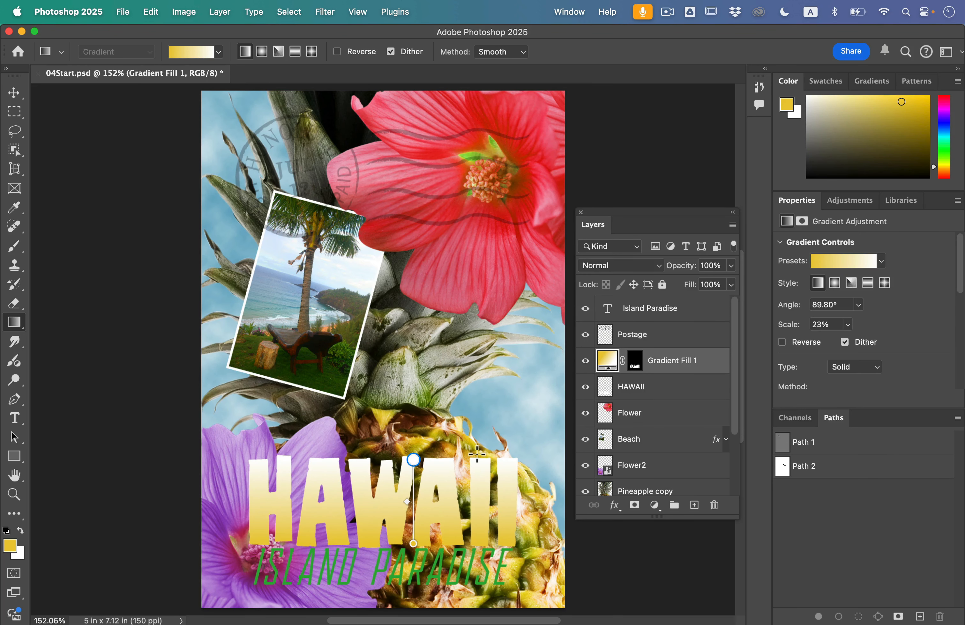
Save the document in Photoshop format in the Lesson04 folder, named 04Working followed by the author's name.
{"action": "left_click", "coordinate": [122, 12]}
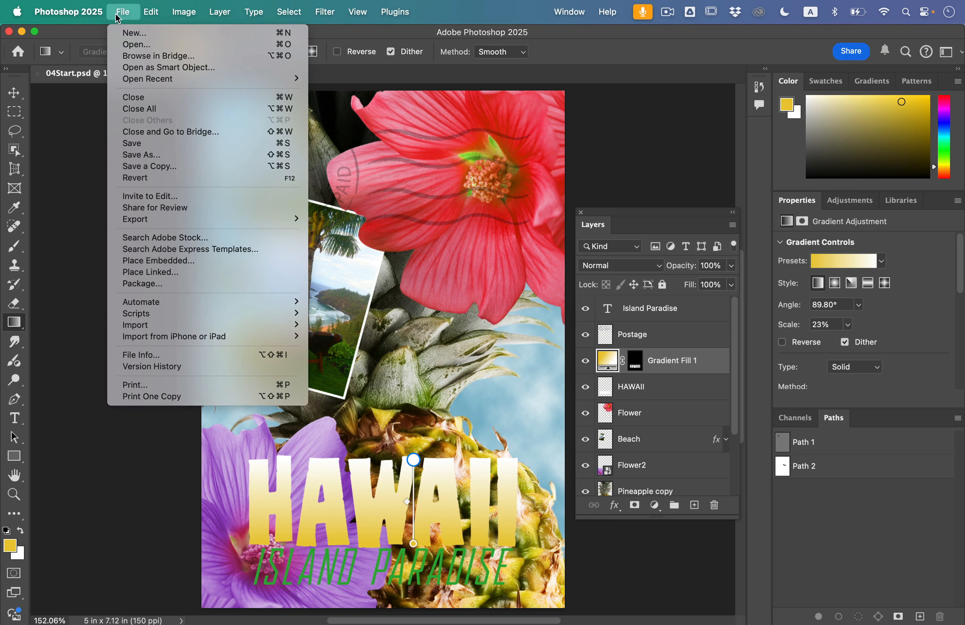
{"action": "left_click", "coordinate": [180, 155]}
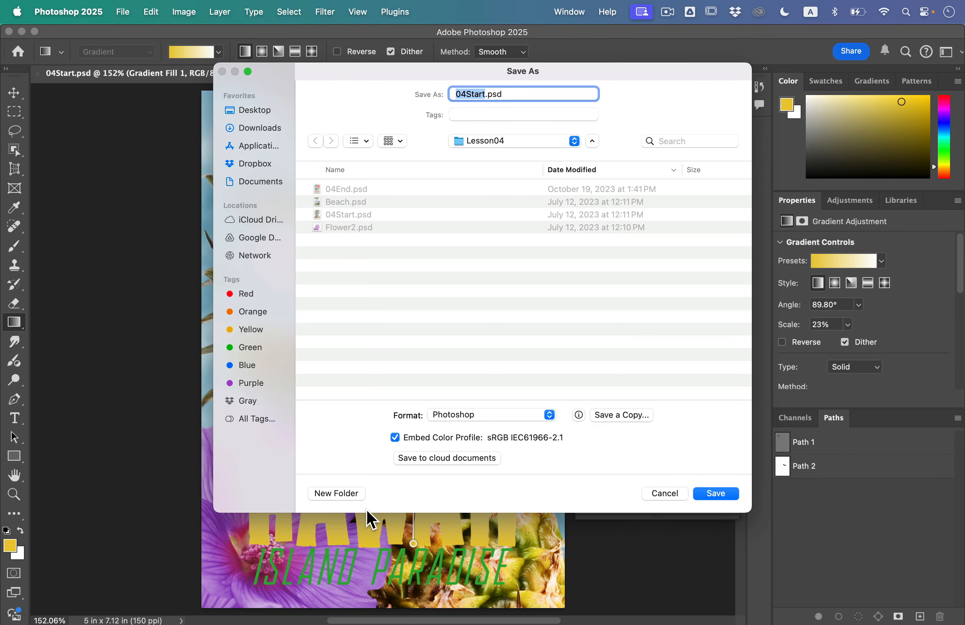
{"action": "type", "text": "04WorkingIvey"}
{"action": "key", "text": "Return"}
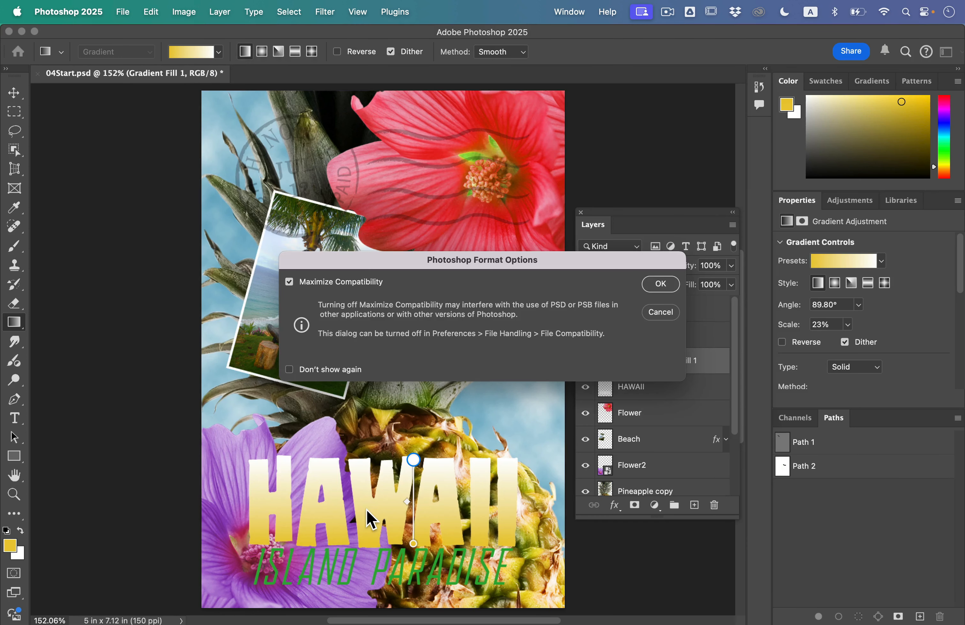